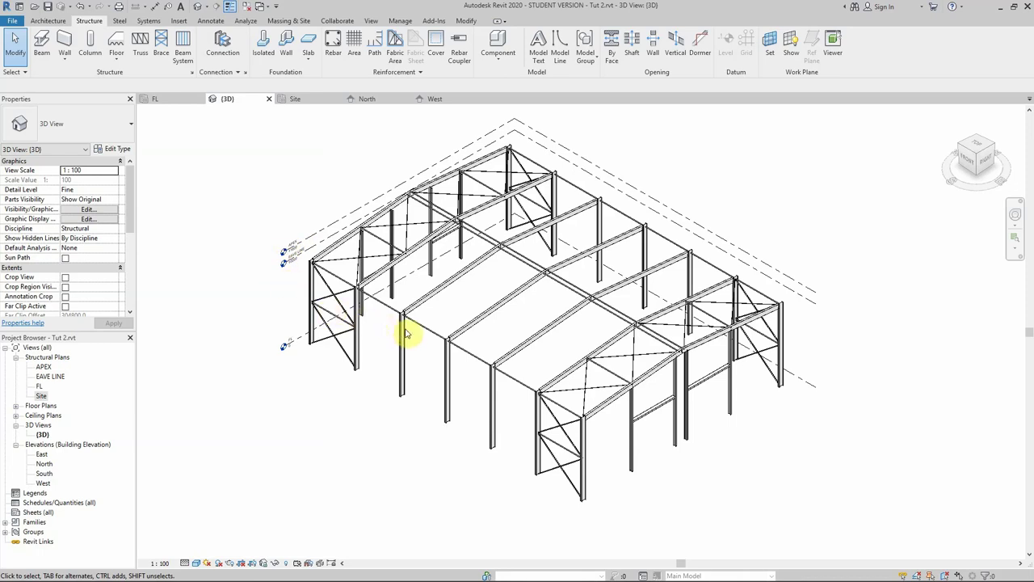
Examine the joint between column and rafter on the third portal frame, highlighting both members together and clearing the selection.
{"action": "scroll", "coordinate": [411, 328], "scroll_direction": "up", "scroll_amount": 3}
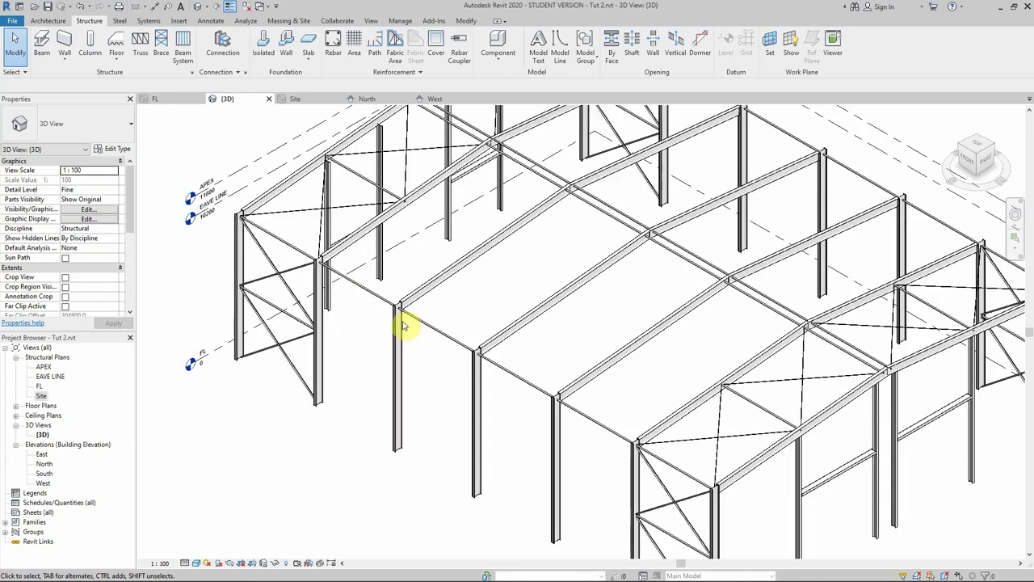
{"action": "left_click", "coordinate": [399, 323]}
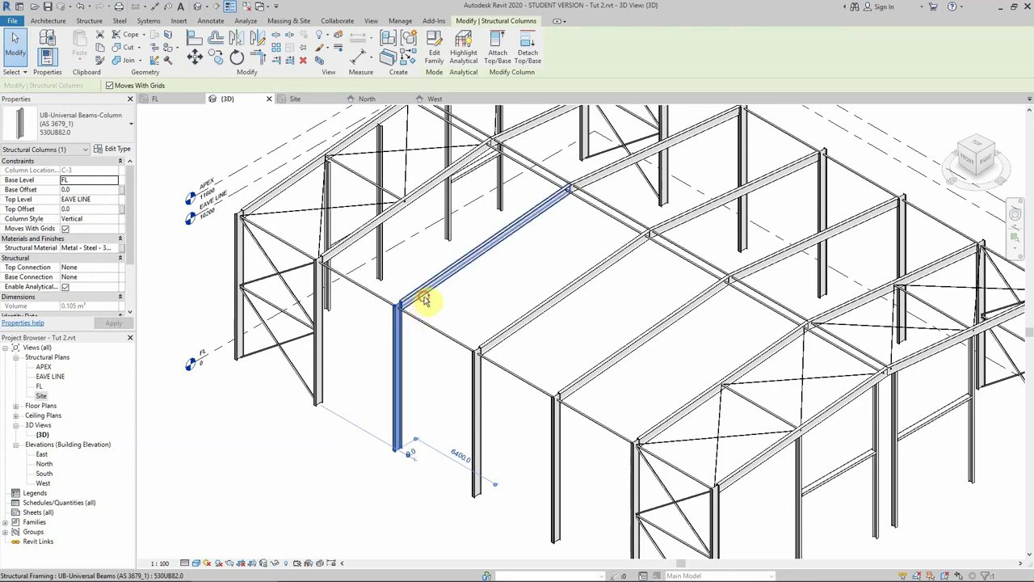
{"action": "left_click", "coordinate": [427, 293], "text": "ctrl"}
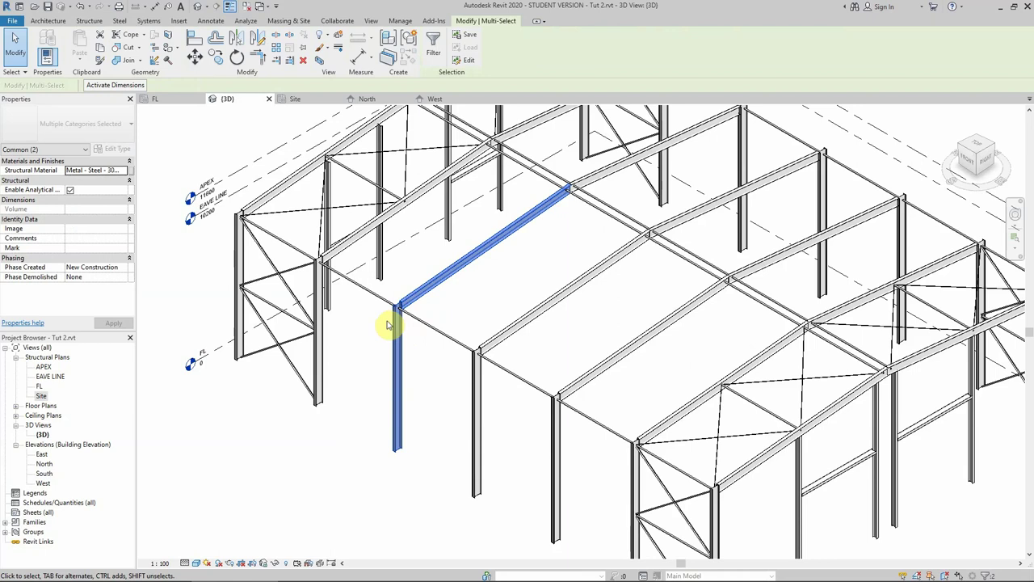
{"action": "left_click", "coordinate": [492, 279]}
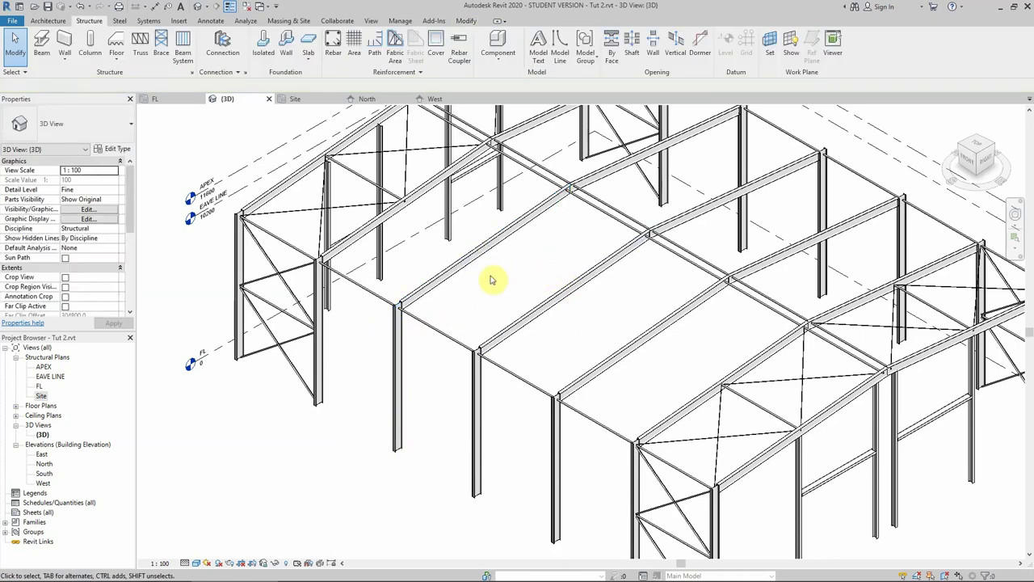
{"action": "scroll", "coordinate": [388, 228], "scroll_direction": "down", "scroll_amount": 2}
{"action": "scroll", "coordinate": [703, 373], "scroll_direction": "up", "scroll_amount": 6}
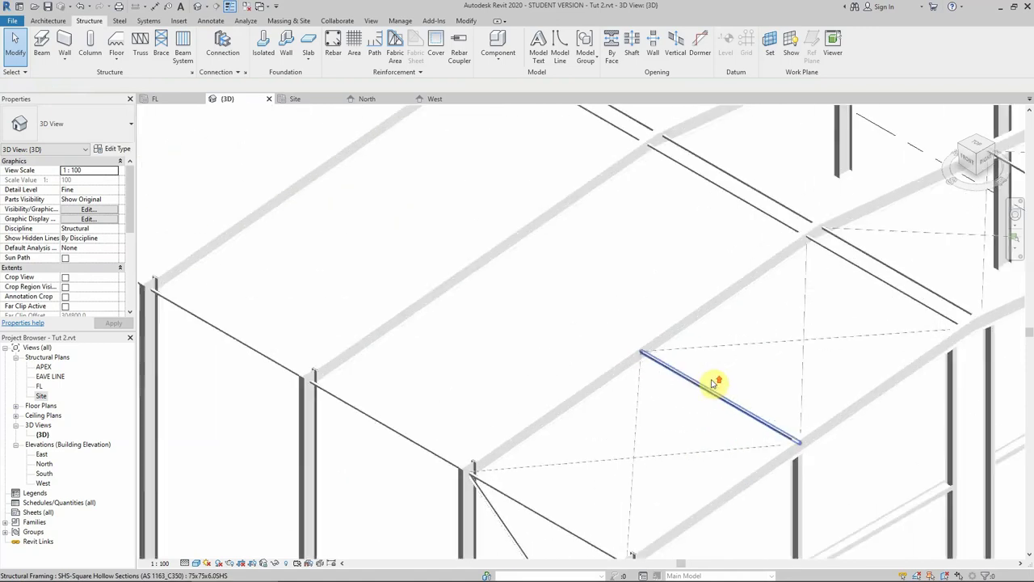
{"action": "scroll", "coordinate": [638, 354], "scroll_direction": "up", "scroll_amount": 2}
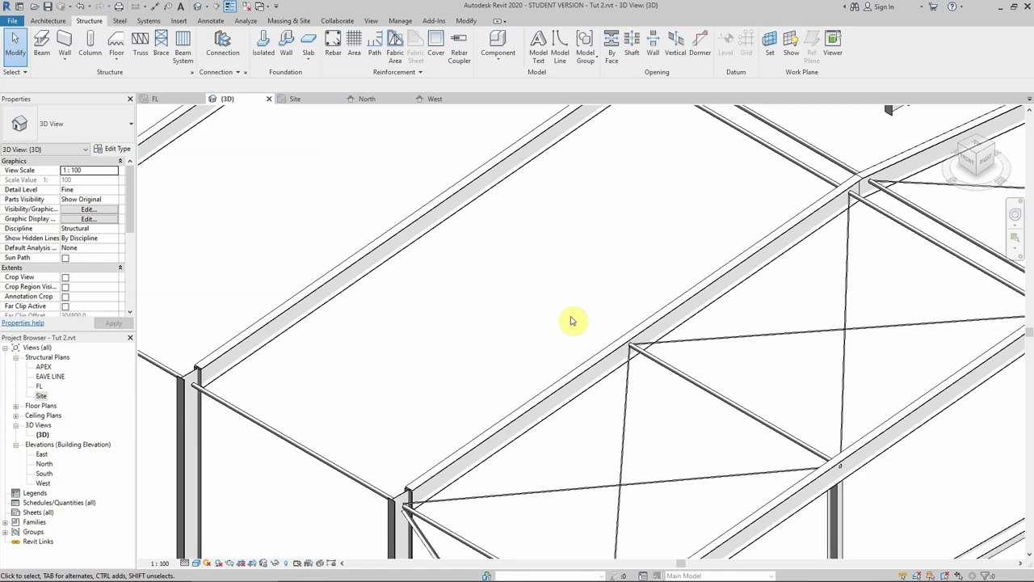
{"action": "scroll", "coordinate": [571, 321], "scroll_direction": "down", "scroll_amount": 5}
{"action": "scroll", "coordinate": [342, 279], "scroll_direction": "up", "scroll_amount": 2}
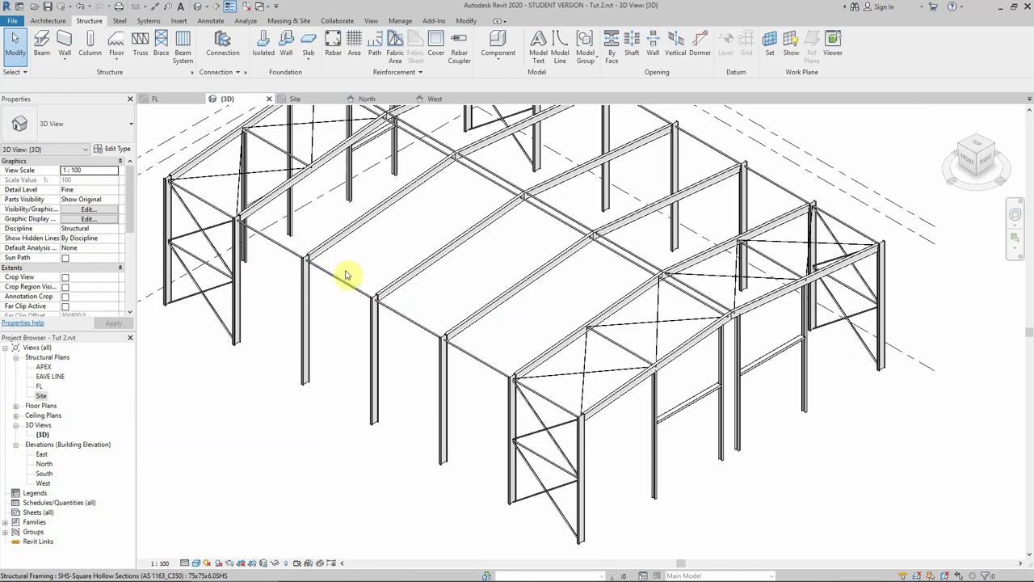
{"action": "scroll", "coordinate": [306, 272], "scroll_direction": "up", "scroll_amount": 2}
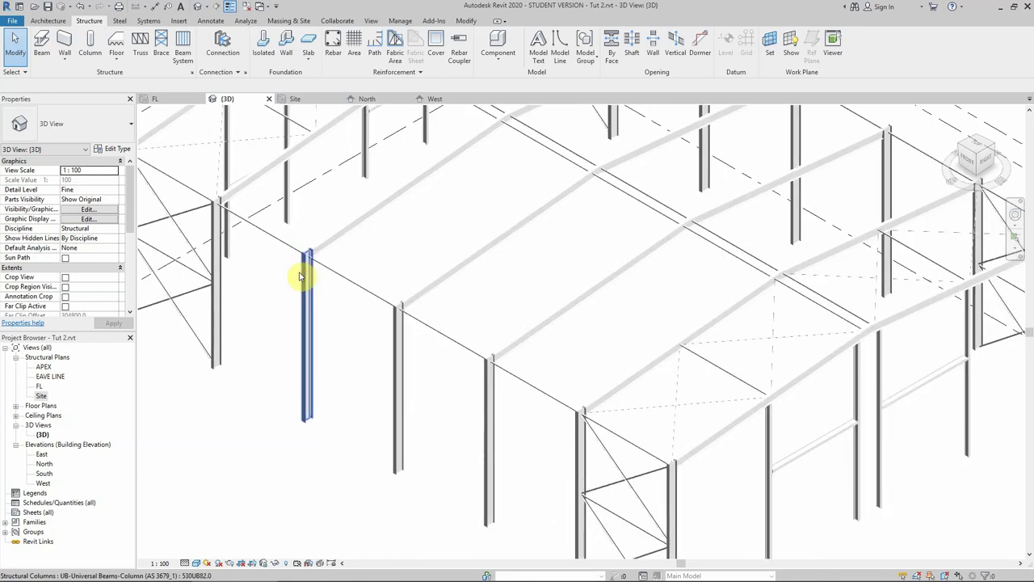
{"action": "left_click", "coordinate": [305, 275]}
{"action": "left_click", "coordinate": [340, 206], "text": "ctrl"}
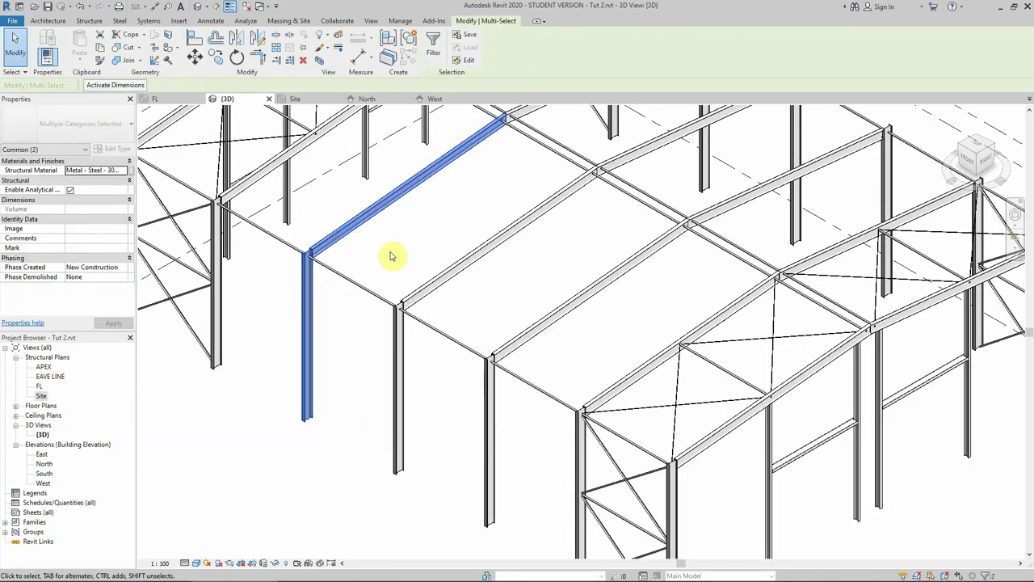
{"action": "left_click", "coordinate": [392, 249]}
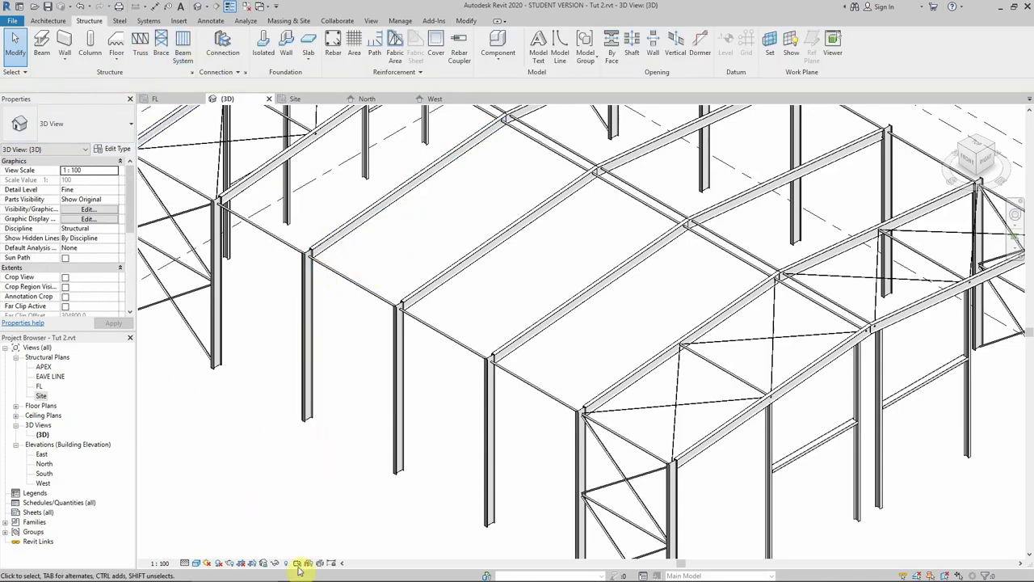
Switch to the Structure specification document in Word and read the rafter to column connection details, highlighting the M 24 8.8/S bolt designation.
{"action": "left_click", "coordinate": [349, 572]}
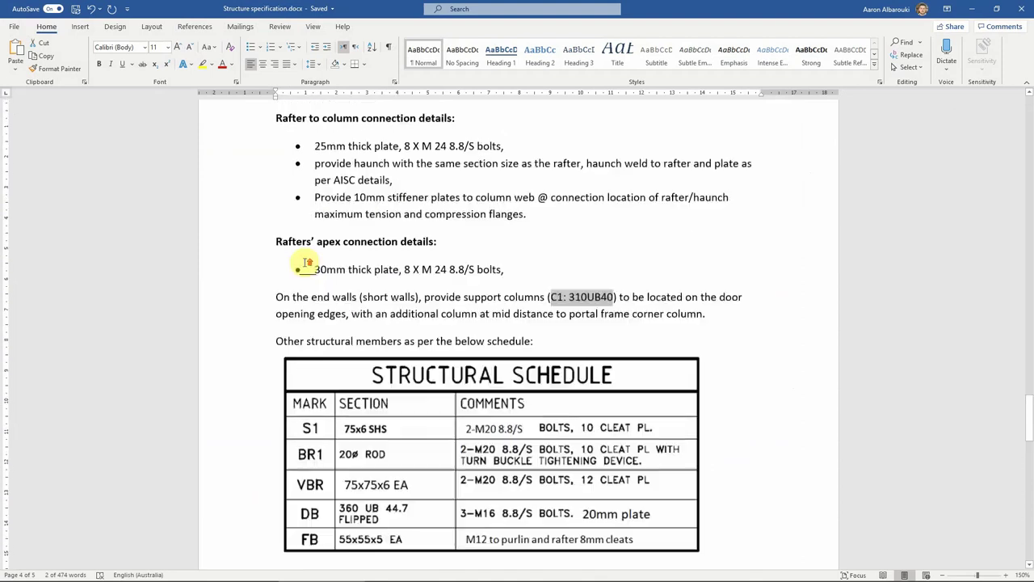
{"action": "scroll", "coordinate": [307, 263], "scroll_direction": "up", "scroll_amount": 3}
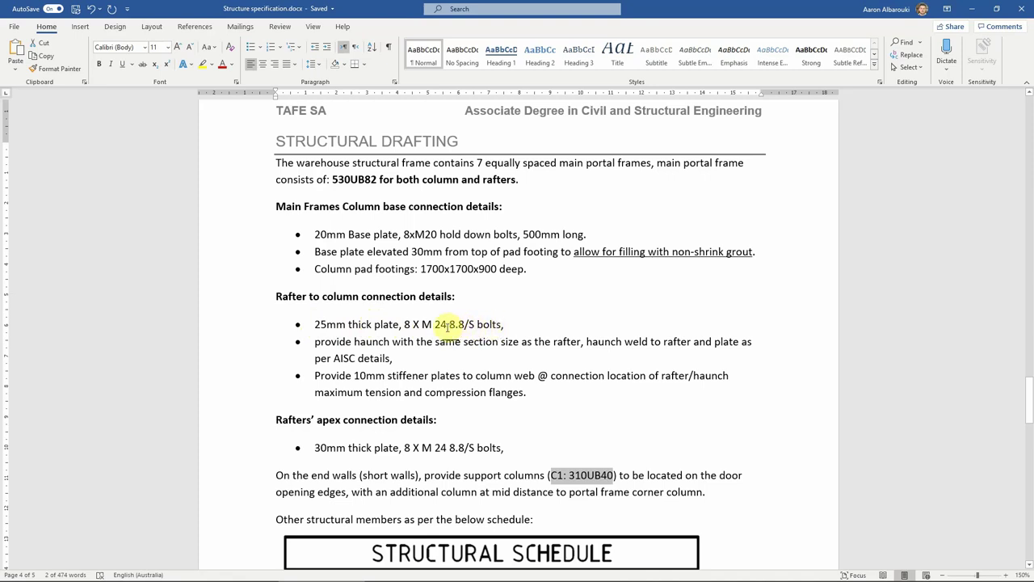
{"action": "left_click_drag", "start_coordinate": [422, 324], "coordinate": [476, 324]}
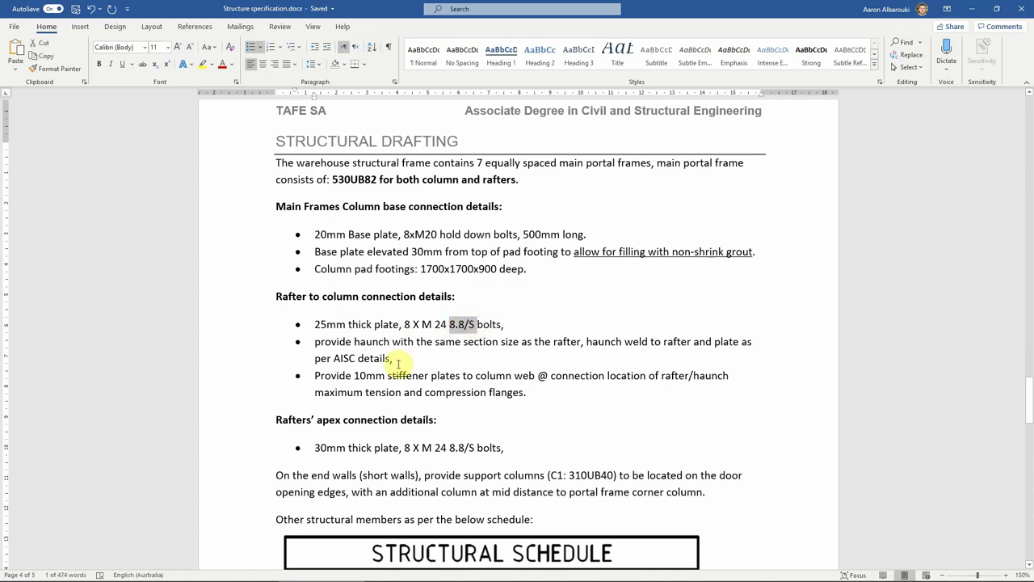
{"action": "left_click", "coordinate": [416, 324]}
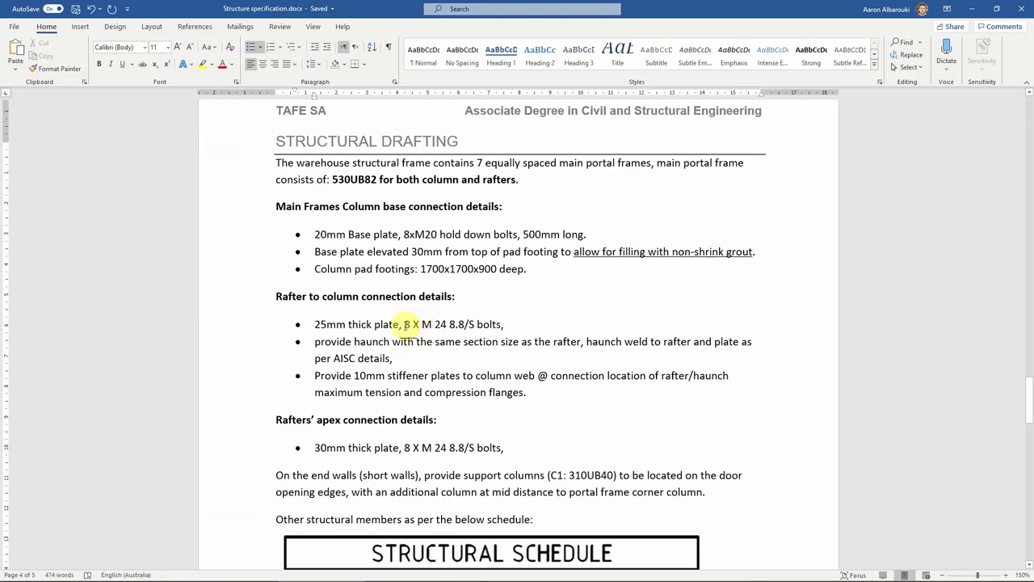
{"action": "left_click_drag", "start_coordinate": [421, 324], "coordinate": [445, 324]}
{"action": "left_click", "coordinate": [429, 324]}
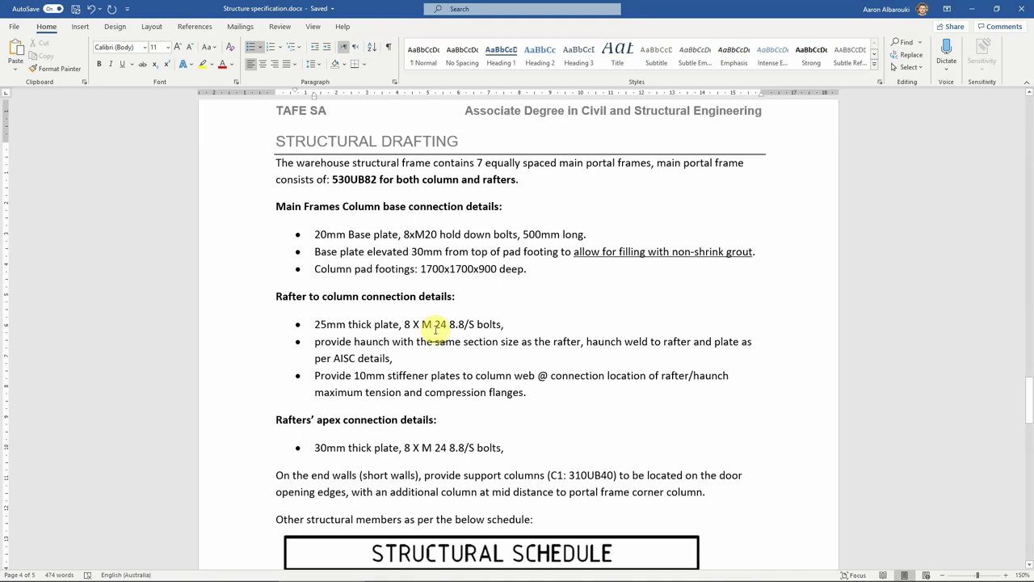
{"action": "left_click", "coordinate": [433, 326]}
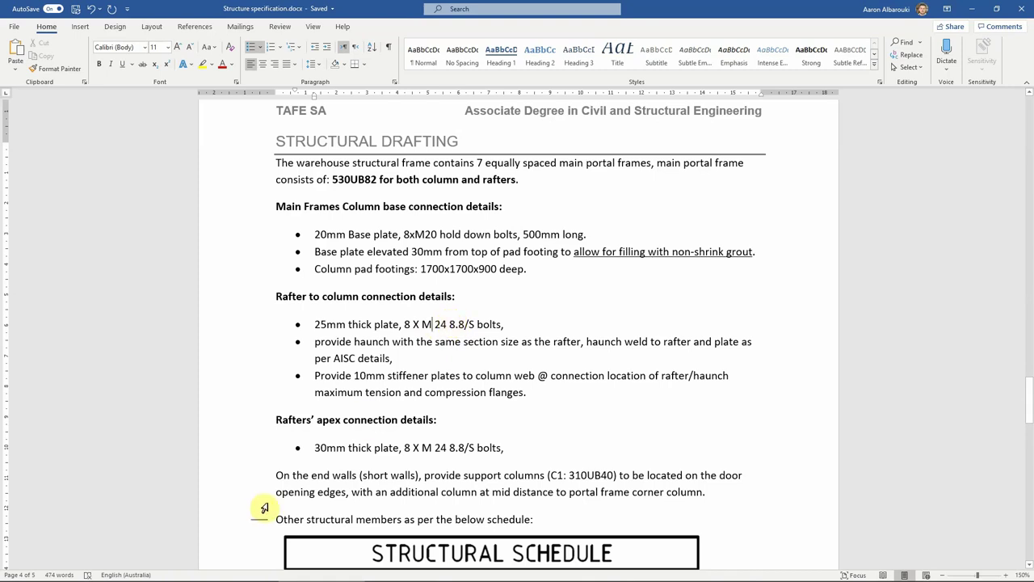
Switch to Chrome, download ASI-Bolting and Welding.pdf from the Design Support Docs folder and open the downloaded file.
{"action": "left_click", "coordinate": [408, 569]}
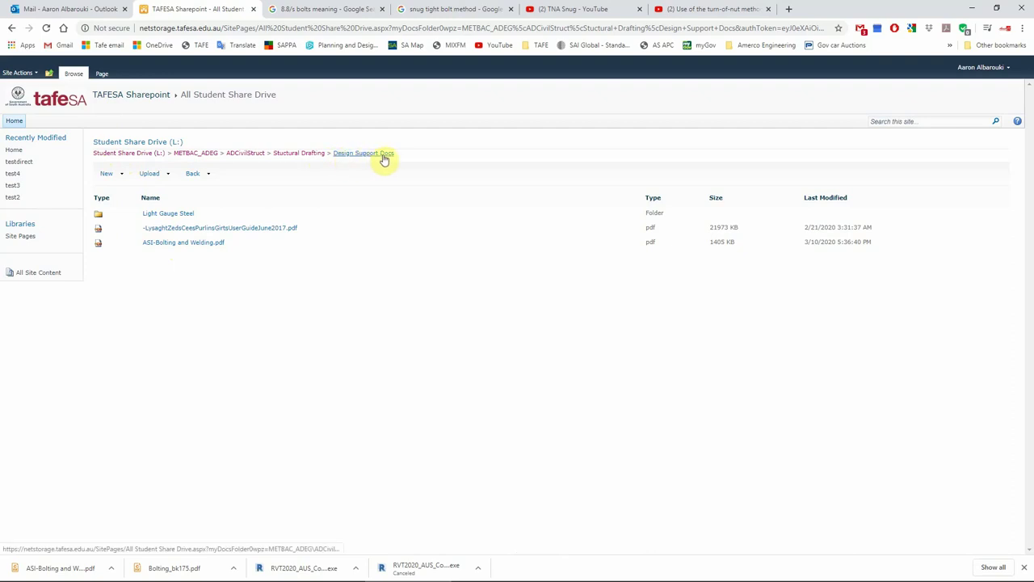
{"action": "left_click", "coordinate": [162, 249]}
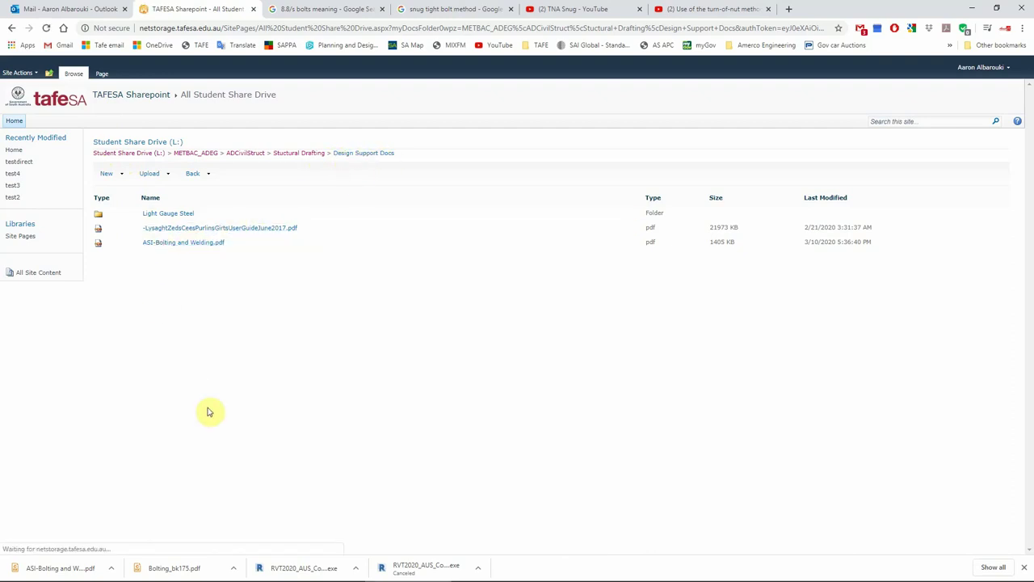
{"action": "left_click", "coordinate": [68, 568]}
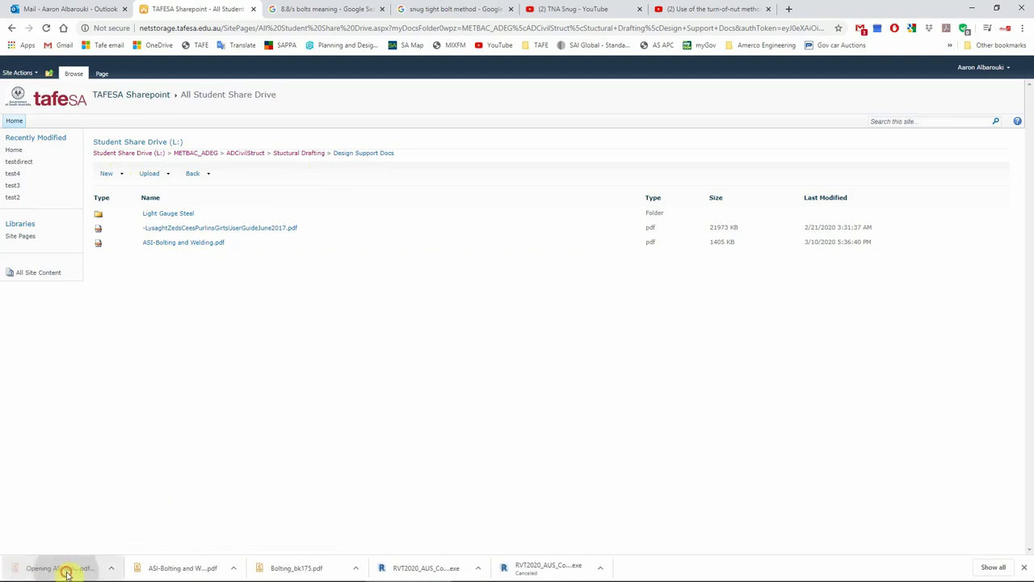
Read through the bolting introduction and section 6.2 on bolt types, including the common diameters for commercial and high strength bolts.
{"action": "scroll", "coordinate": [429, 265], "scroll_direction": "down", "scroll_amount": 4}
{"action": "scroll", "coordinate": [442, 267], "scroll_direction": "up", "scroll_amount": 4}
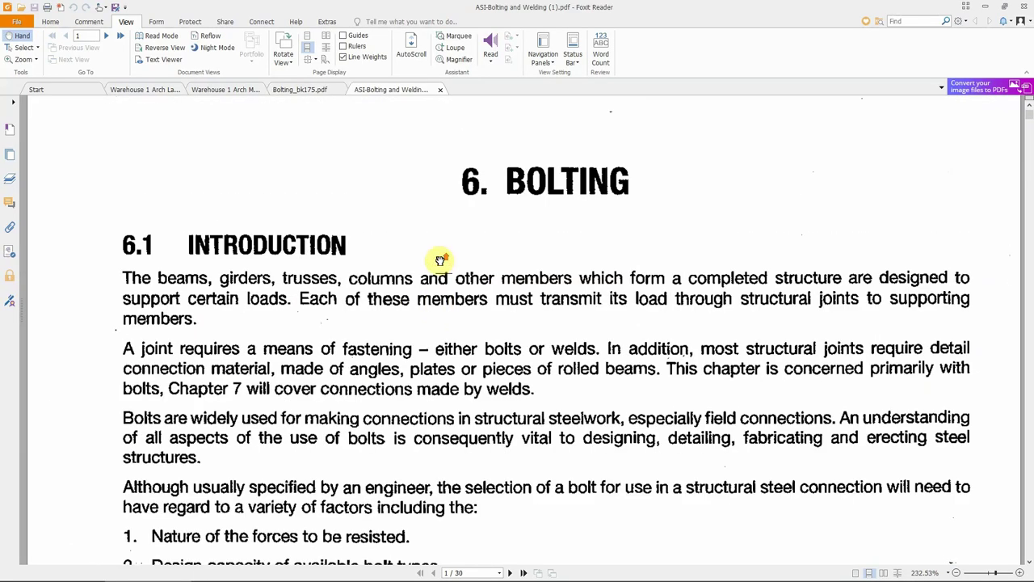
{"action": "scroll", "coordinate": [460, 212], "scroll_direction": "down", "scroll_amount": 2}
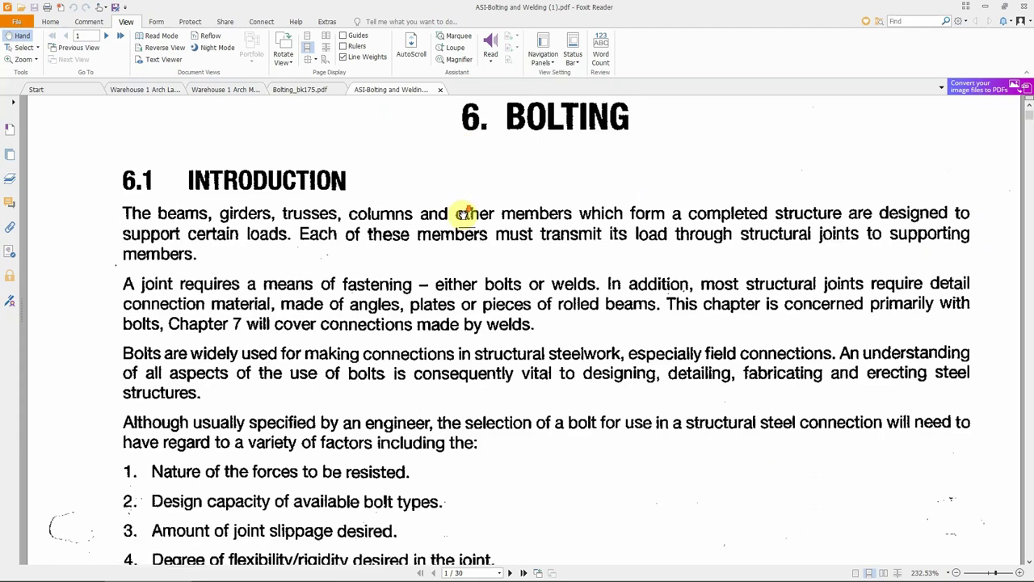
{"action": "scroll", "coordinate": [557, 173], "scroll_direction": "down", "scroll_amount": 3}
{"action": "scroll", "coordinate": [511, 214], "scroll_direction": "down", "scroll_amount": 10}
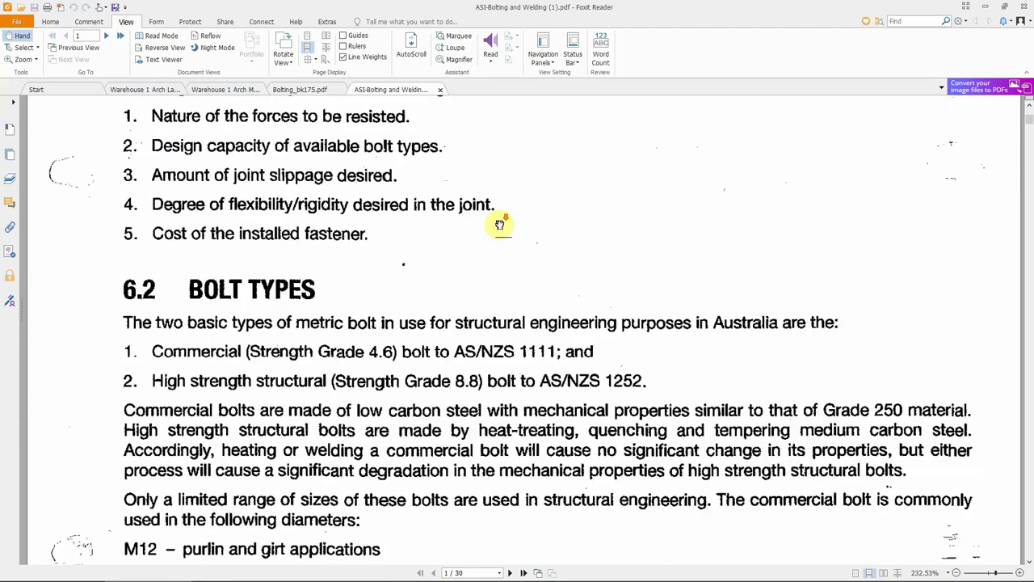
{"action": "scroll", "coordinate": [266, 226], "scroll_direction": "down", "scroll_amount": 2}
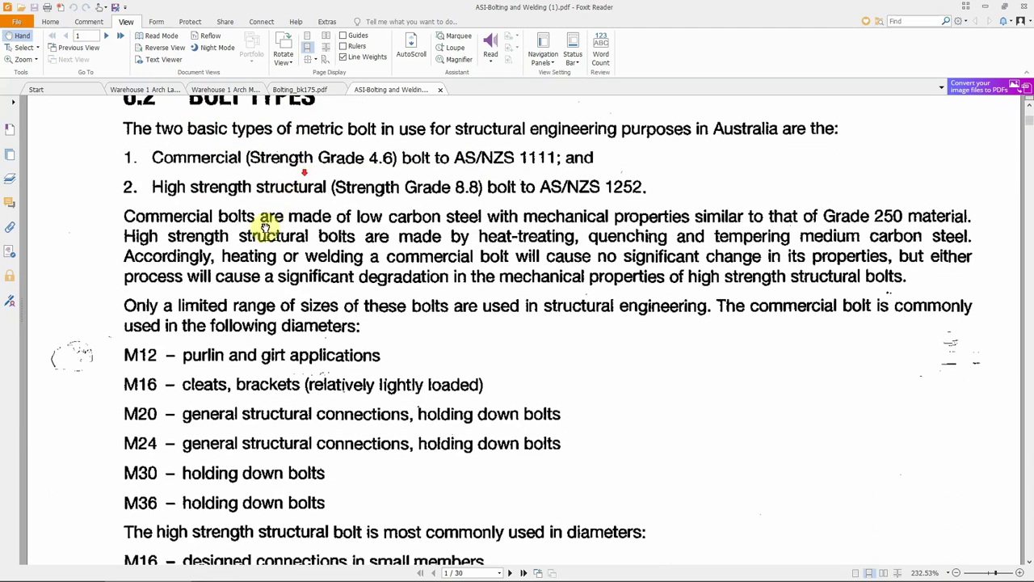
{"action": "scroll", "coordinate": [207, 343], "scroll_direction": "down", "scroll_amount": 2}
{"action": "scroll", "coordinate": [199, 299], "scroll_direction": "down", "scroll_amount": 5}
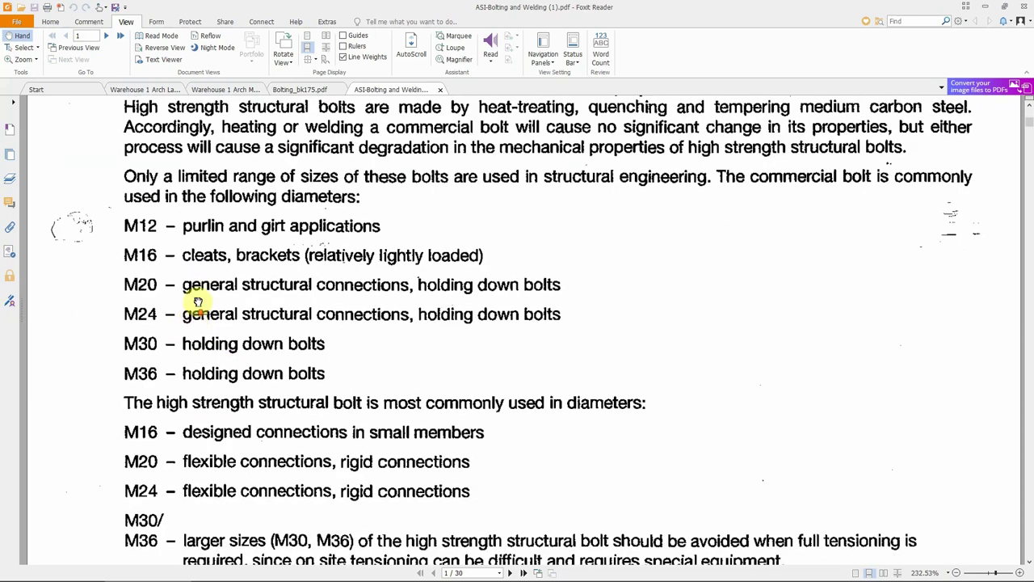
{"action": "scroll", "coordinate": [217, 291], "scroll_direction": "down", "scroll_amount": 9}
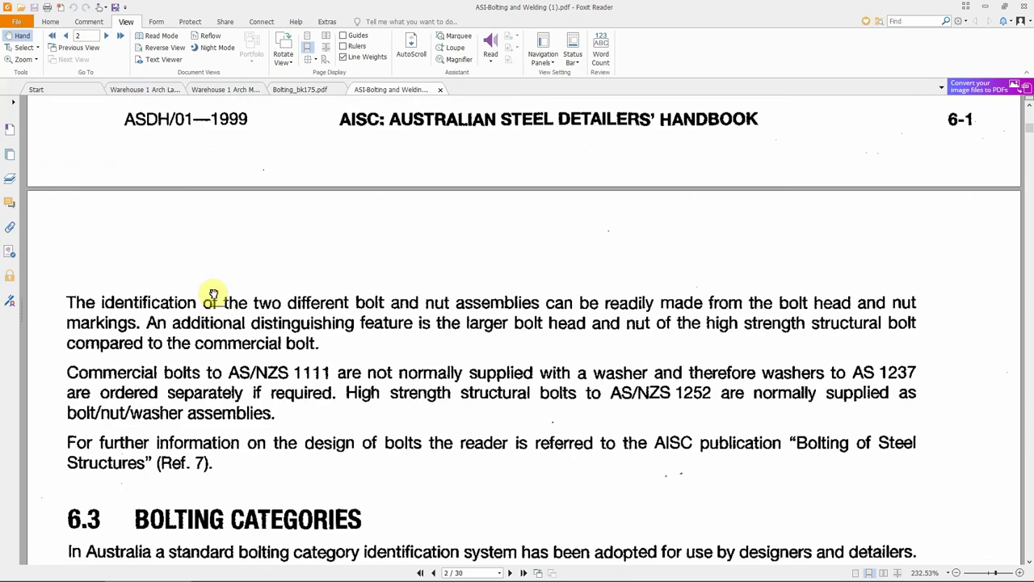
Examine section 6.3 on bolting categories and Table 6.1 for the meaning and tensioning method of category 8.8/S.
{"action": "scroll", "coordinate": [186, 306], "scroll_direction": "down", "scroll_amount": 1}
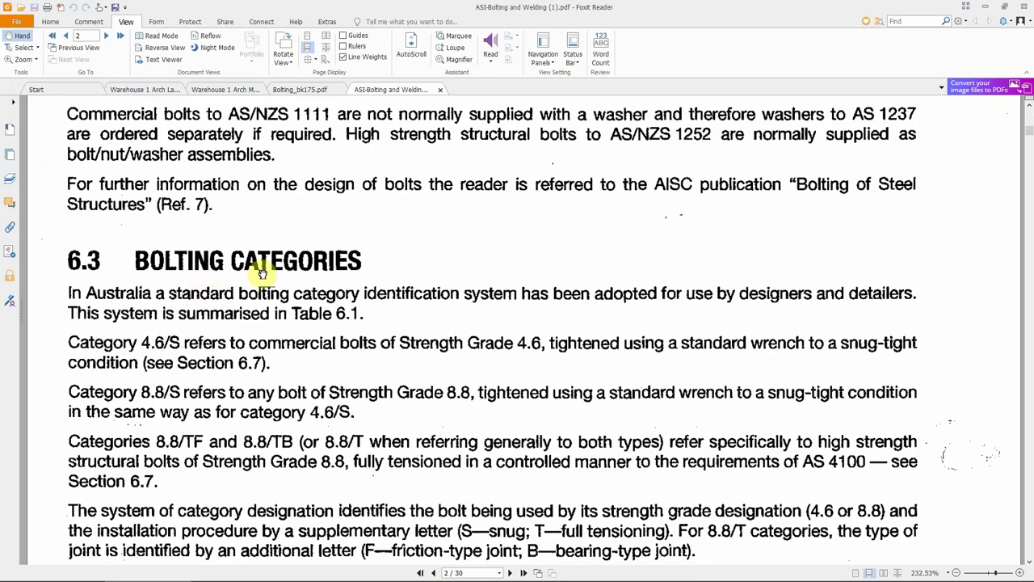
{"action": "scroll", "coordinate": [235, 283], "scroll_direction": "down", "scroll_amount": 2}
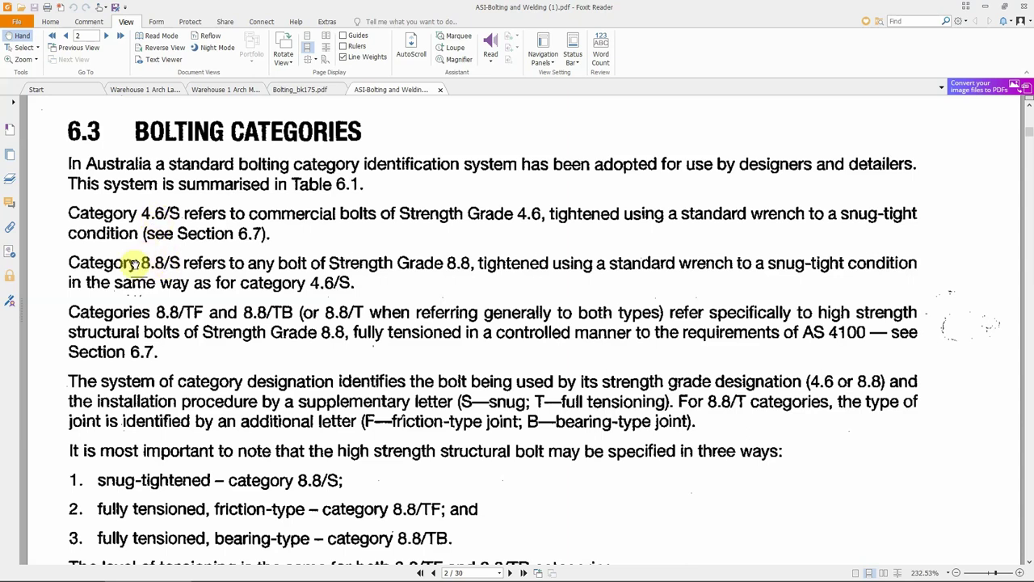
{"action": "scroll", "coordinate": [139, 275], "scroll_direction": "down", "scroll_amount": 1}
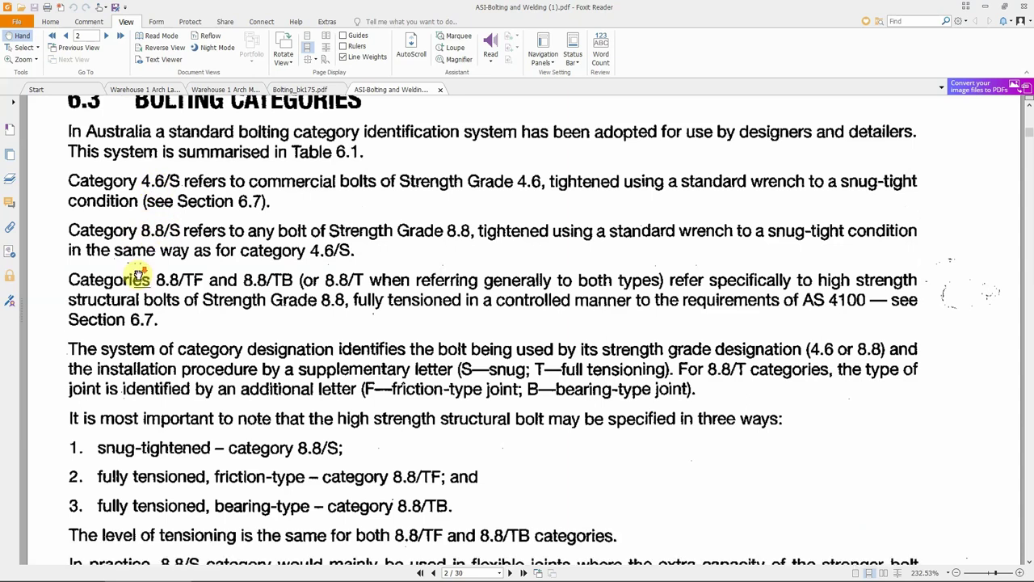
{"action": "scroll", "coordinate": [139, 274], "scroll_direction": "down", "scroll_amount": 4}
{"action": "scroll", "coordinate": [139, 275], "scroll_direction": "down", "scroll_amount": 2}
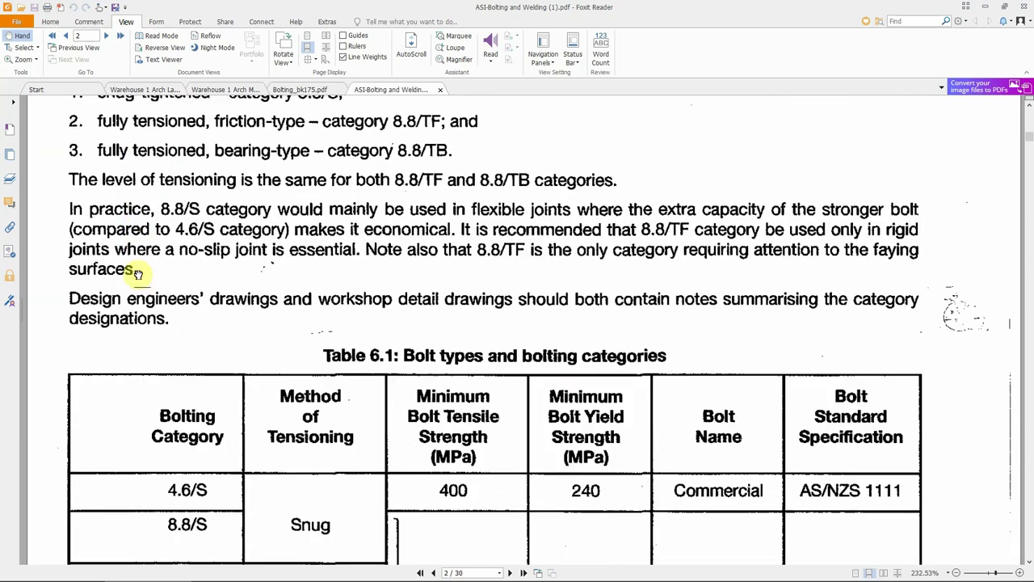
{"action": "scroll", "coordinate": [173, 312], "scroll_direction": "down", "scroll_amount": 1}
{"action": "scroll", "coordinate": [176, 319], "scroll_direction": "down", "scroll_amount": 1}
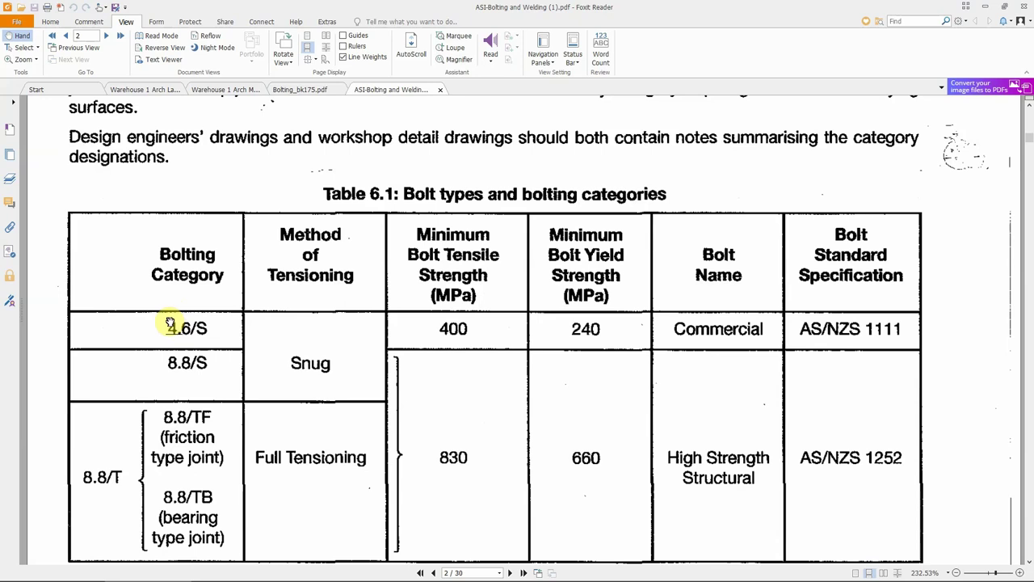
{"action": "scroll", "coordinate": [243, 289], "scroll_direction": "down", "scroll_amount": 1}
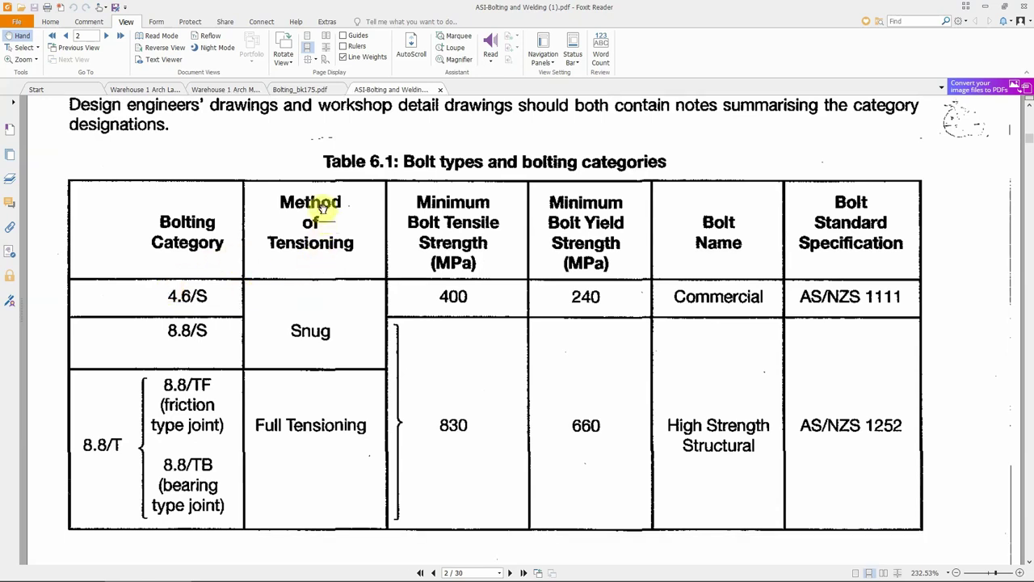
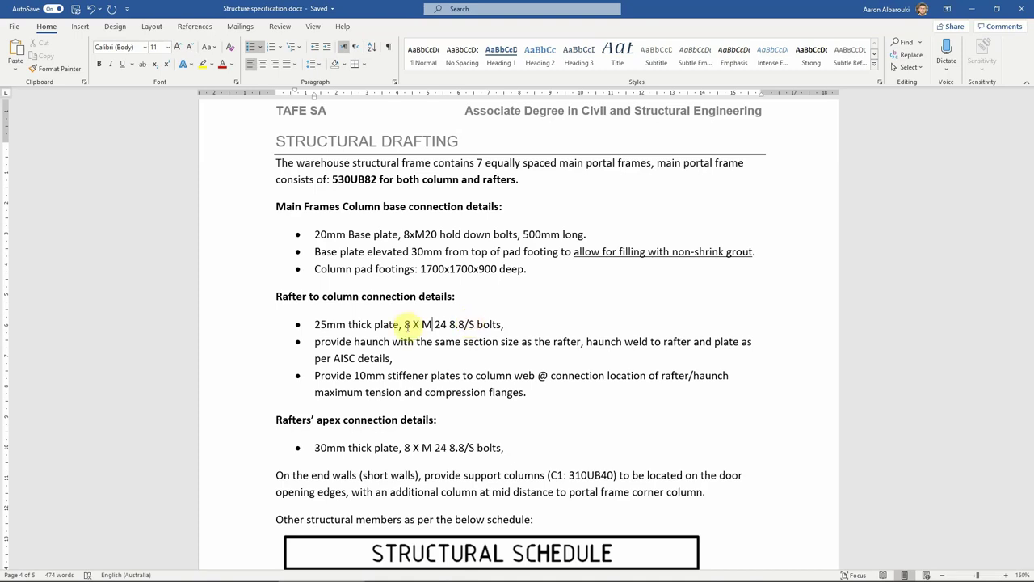
Switch to Revit to view the portal frame columns and rafters, and return to the rafter to column connection details in Word.
{"action": "mouse_move", "coordinate": [377, 573]}
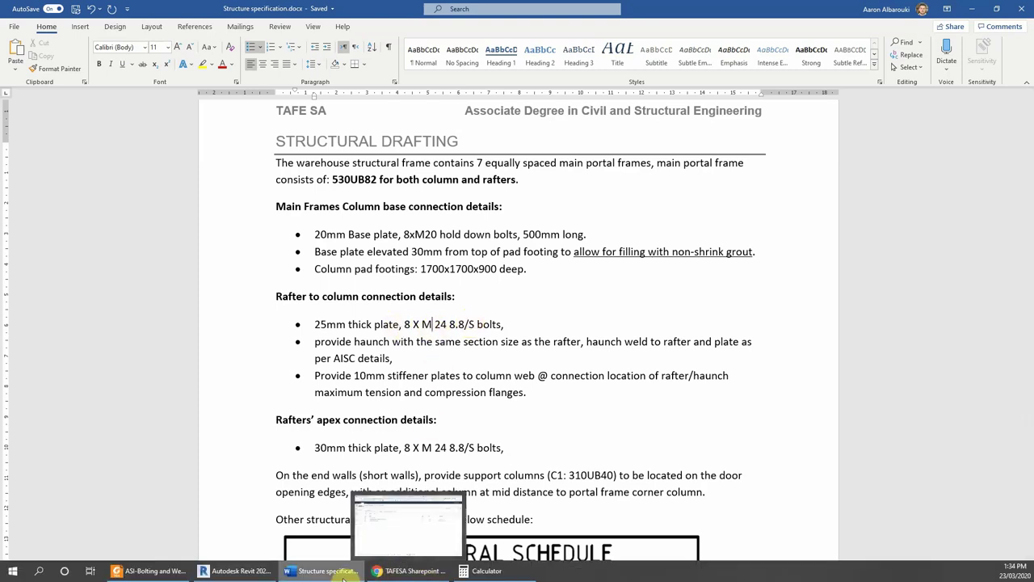
{"action": "left_click", "coordinate": [240, 533]}
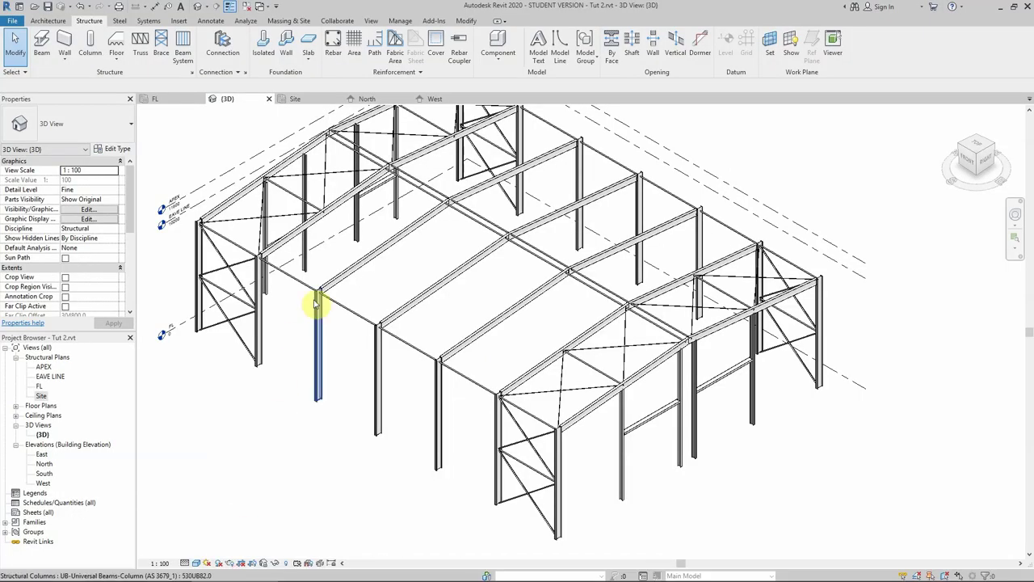
{"action": "left_click", "coordinate": [340, 572]}
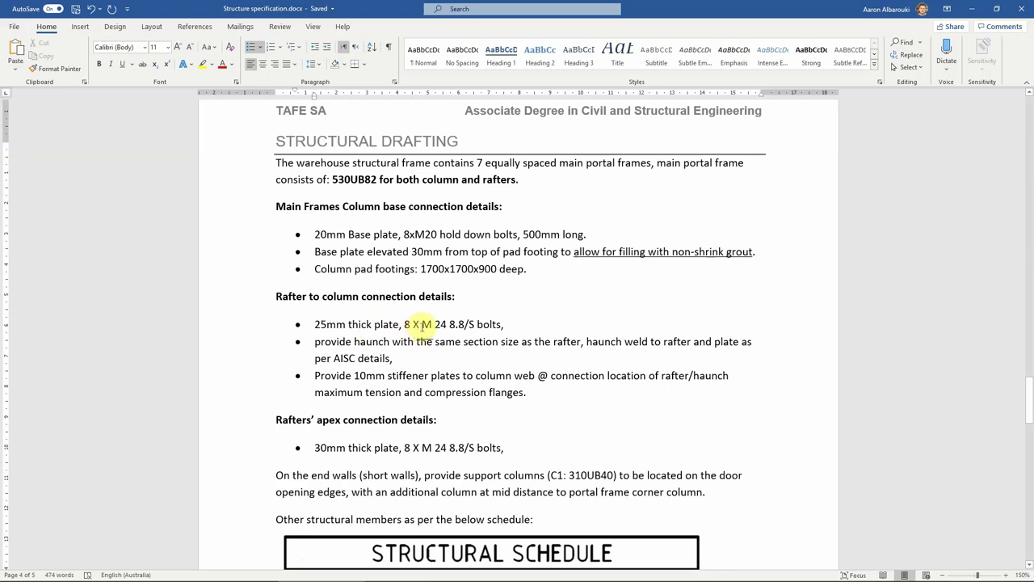
Check the 8.8/S bolt callout against Table 6.1 in Foxit Reader, review the haunch and stiffener requirements in Word, and switch to Revit.
{"action": "left_click_drag", "start_coordinate": [434, 324], "coordinate": [449, 324]}
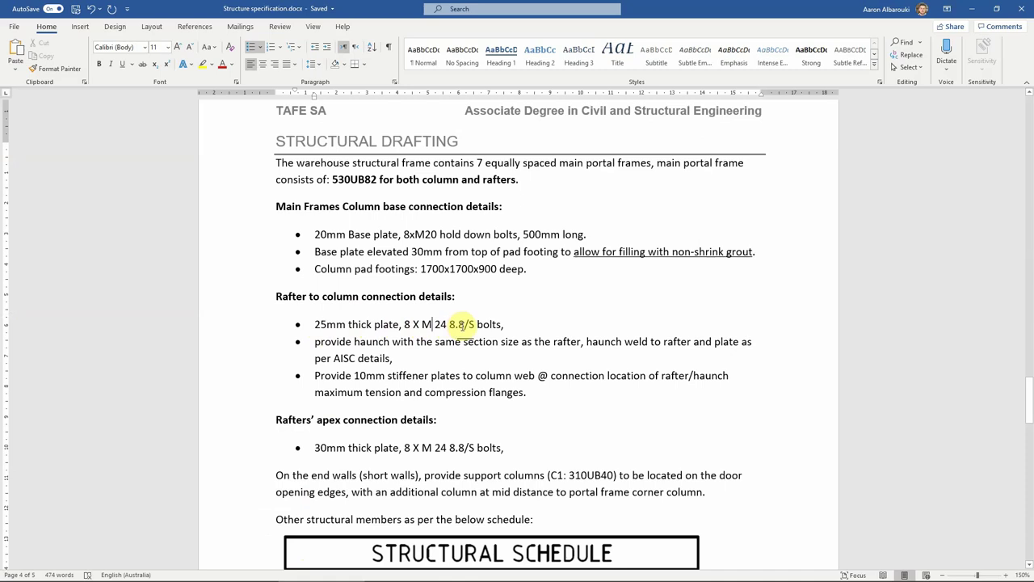
{"action": "mouse_move", "coordinate": [428, 577]}
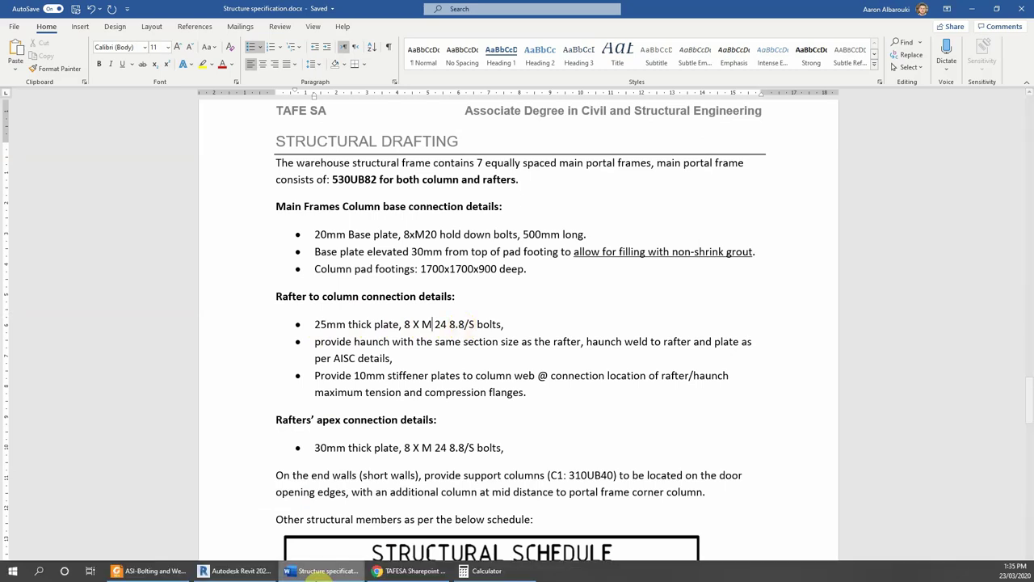
{"action": "left_click", "coordinate": [150, 571]}
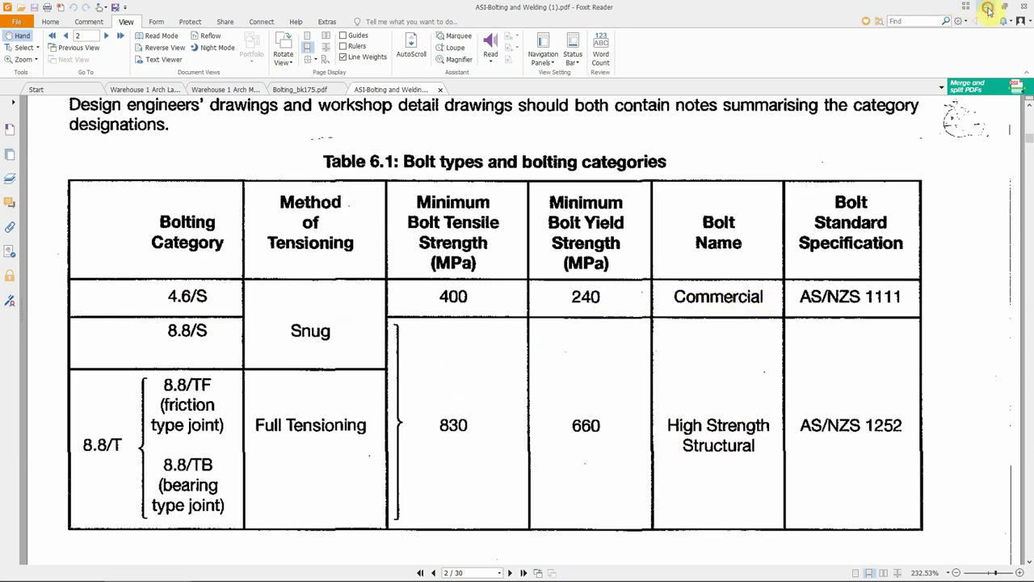
{"action": "left_click", "coordinate": [988, 10]}
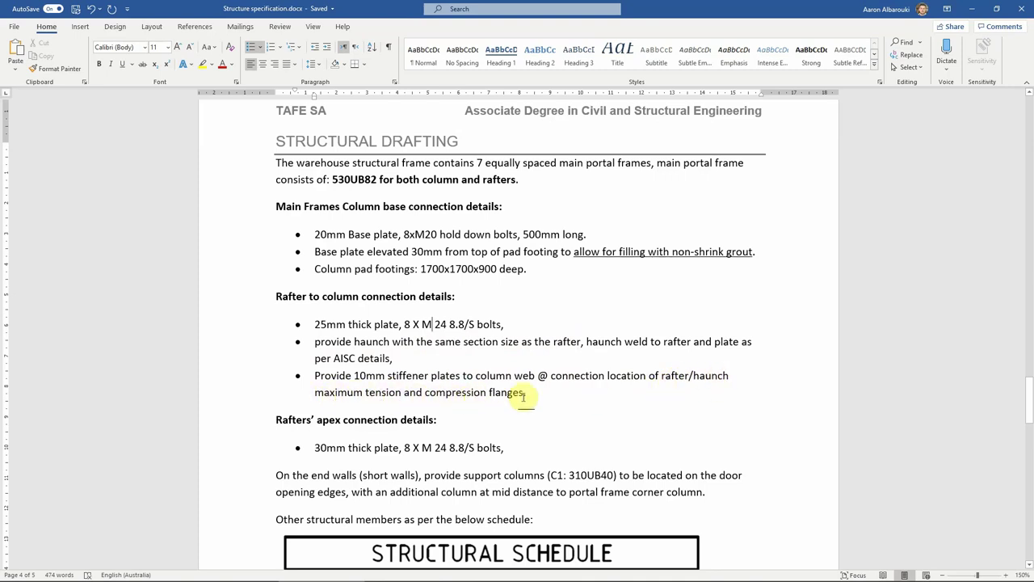
{"action": "mouse_move", "coordinate": [380, 572]}
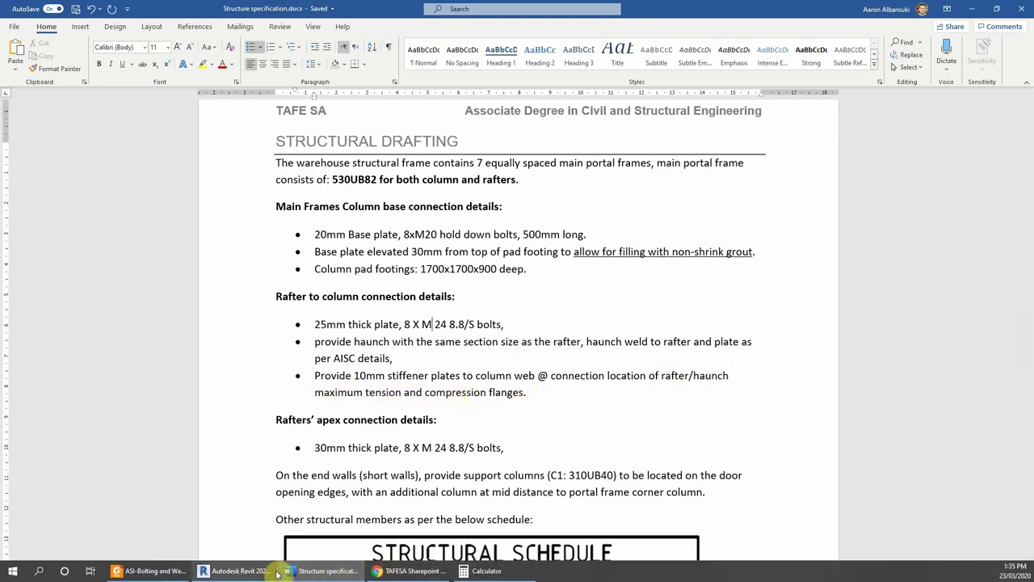
{"action": "mouse_move", "coordinate": [247, 572]}
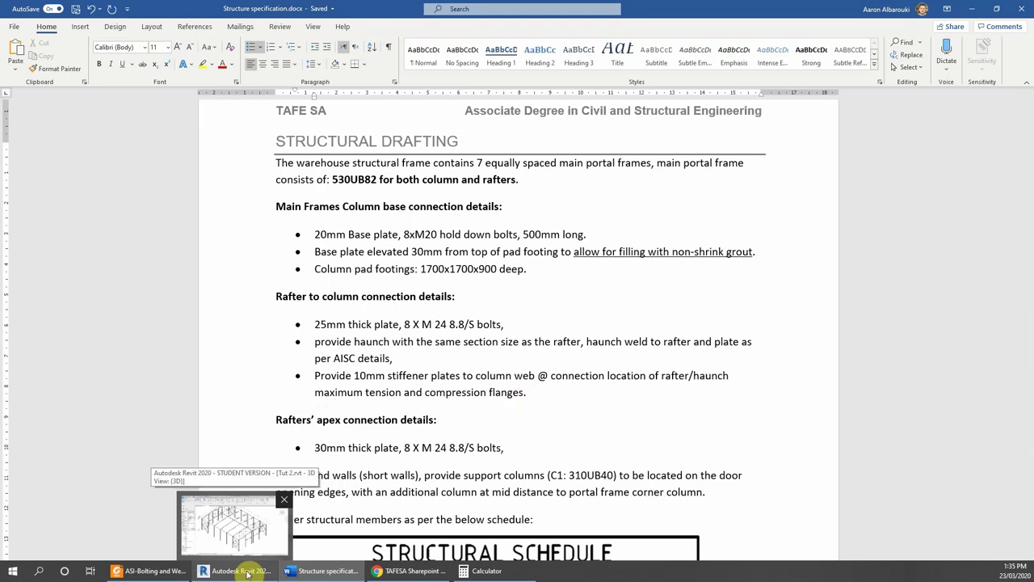
{"action": "left_click", "coordinate": [248, 572]}
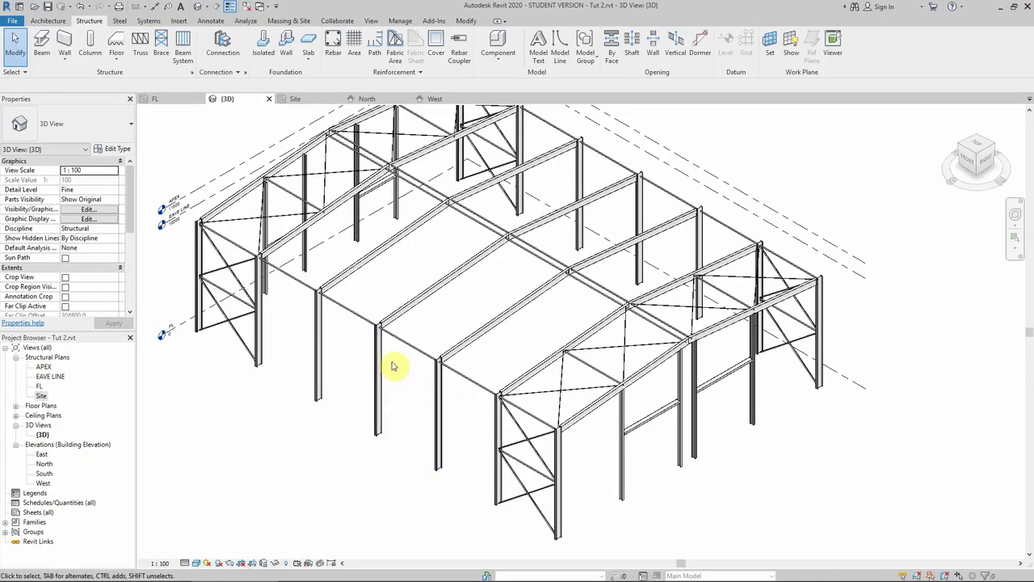
Check which structural connection types are available for joining the rafter and column, without placing a connection.
{"action": "left_click", "coordinate": [332, 283]}
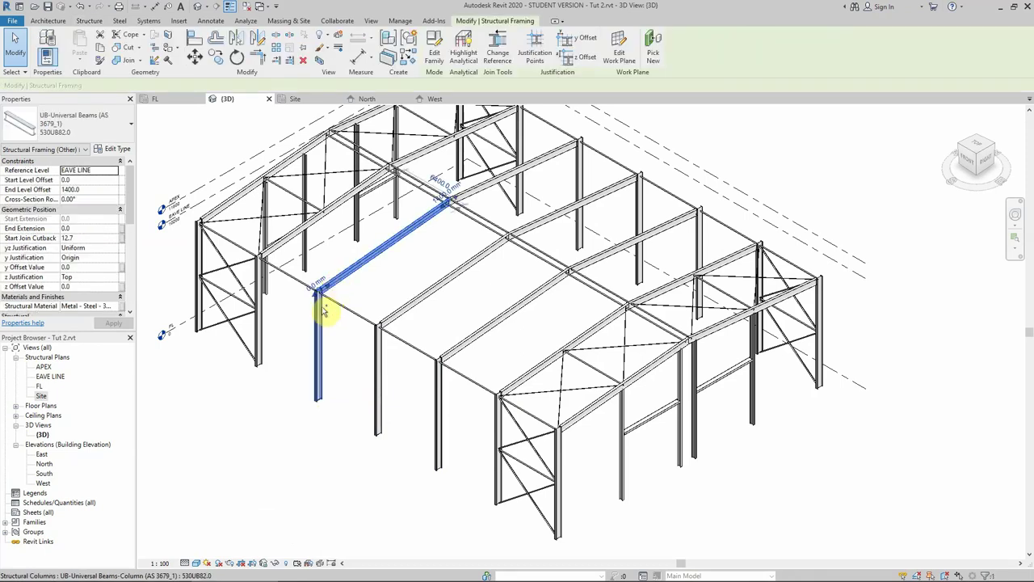
{"action": "left_click", "coordinate": [271, 414]}
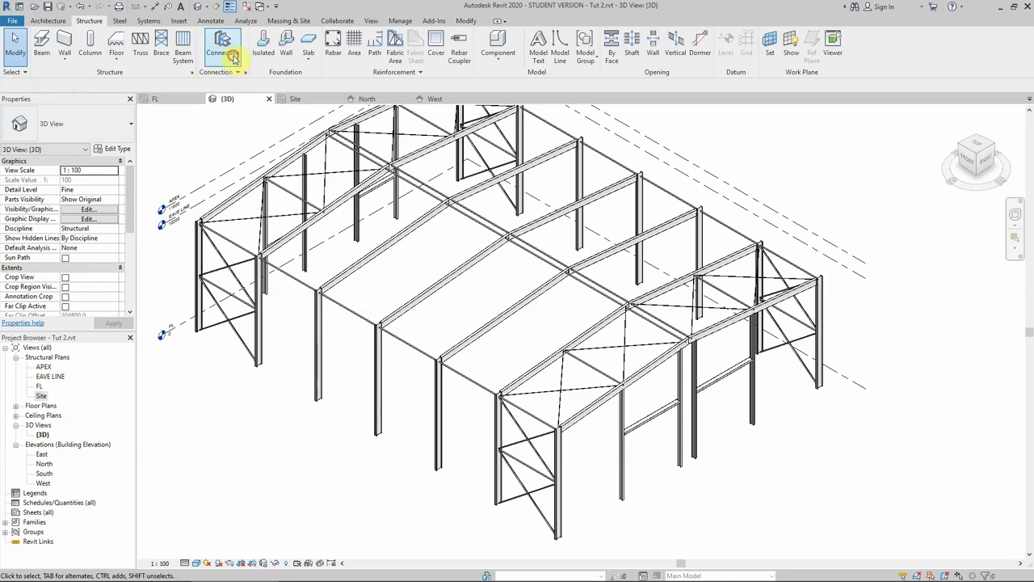
{"action": "left_click", "coordinate": [456, 267]}
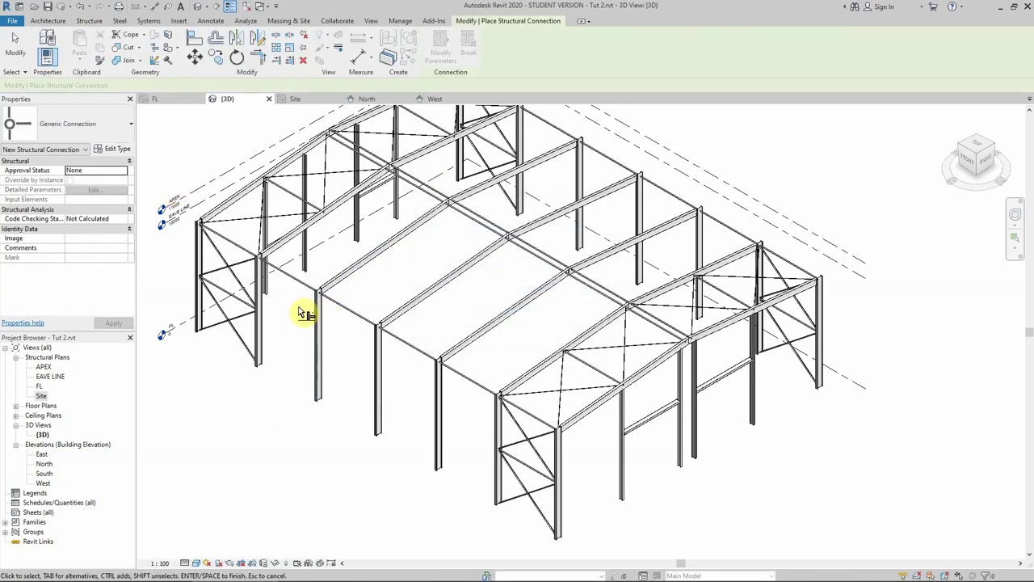
{"action": "left_click", "coordinate": [111, 124]}
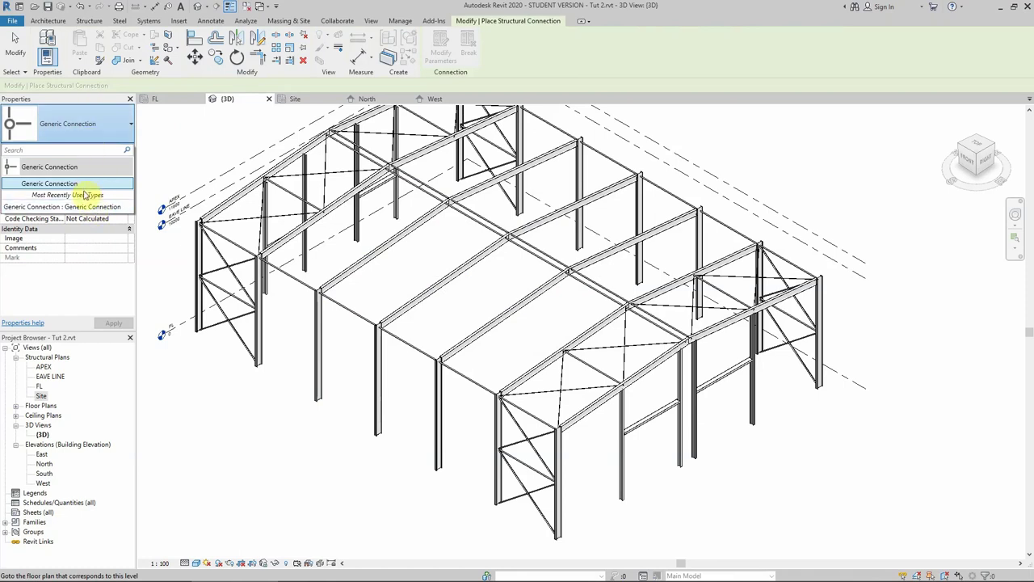
{"action": "left_click", "coordinate": [221, 159]}
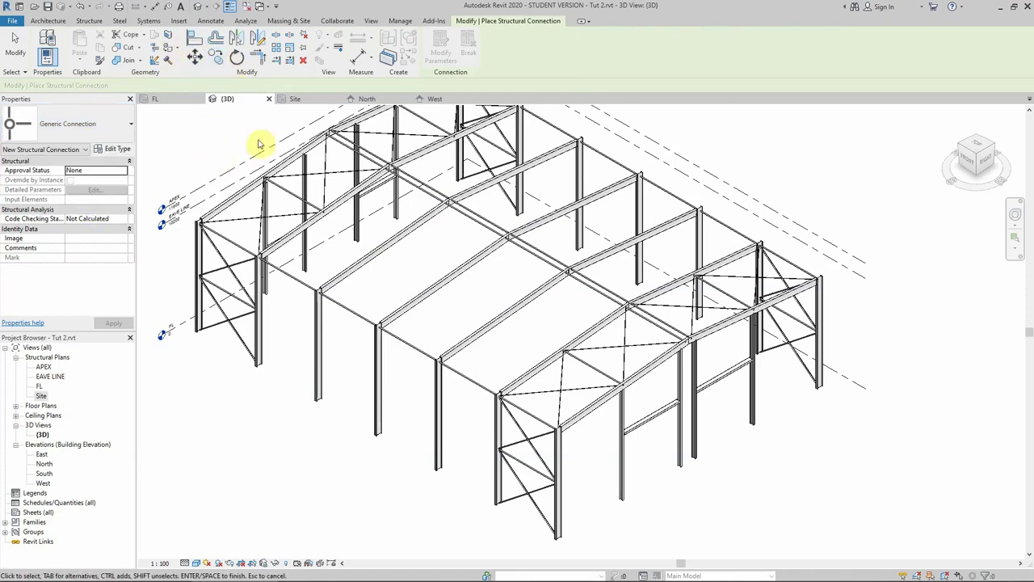
{"action": "key", "text": "Escape"}
{"action": "key", "text": "Escape"}
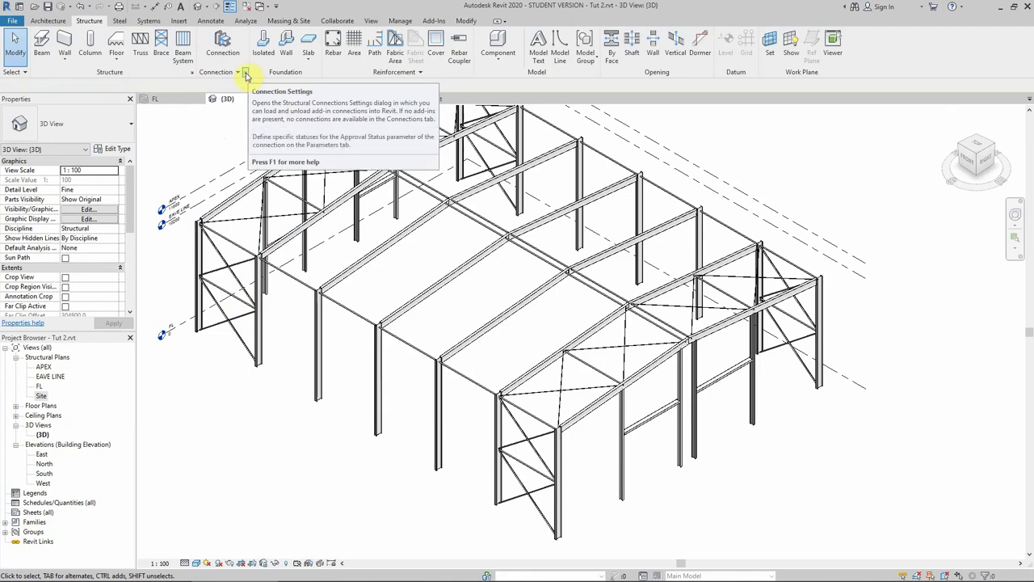
Load all available structural connections into the project through the Structural Connection Settings.
{"action": "left_click", "coordinate": [245, 73]}
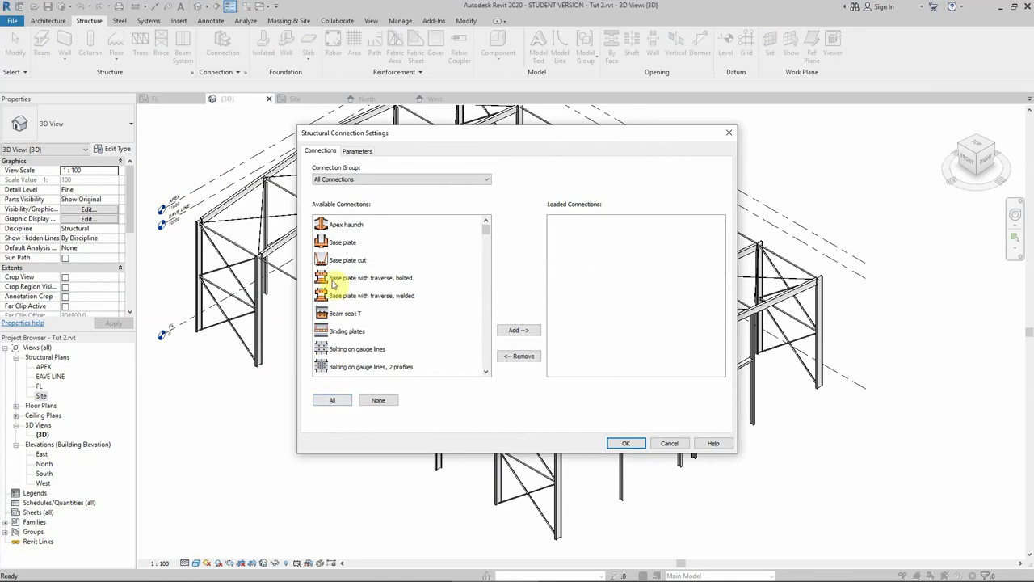
{"action": "left_click", "coordinate": [332, 400]}
{"action": "left_click", "coordinate": [523, 331]}
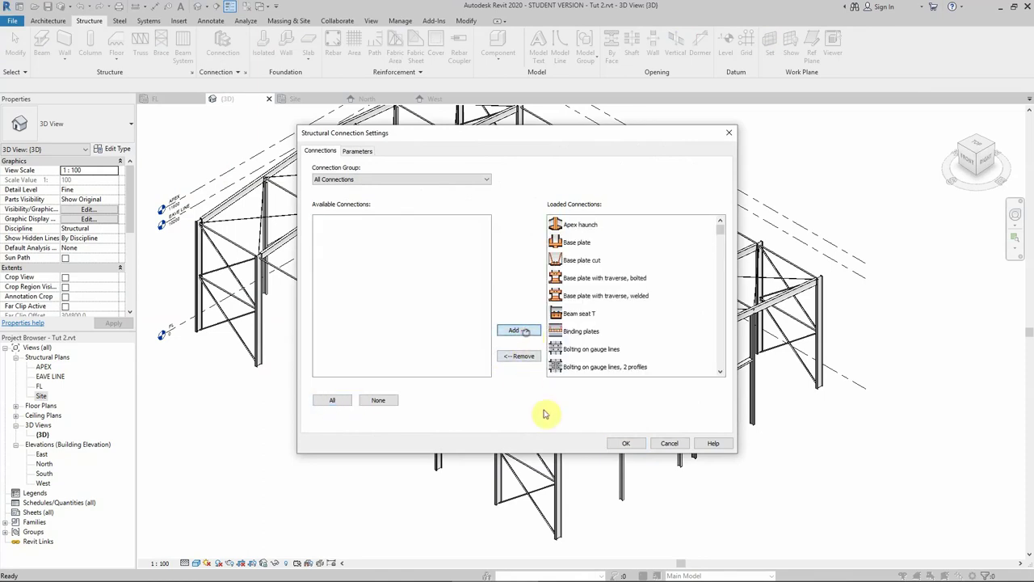
{"action": "left_click", "coordinate": [628, 444]}
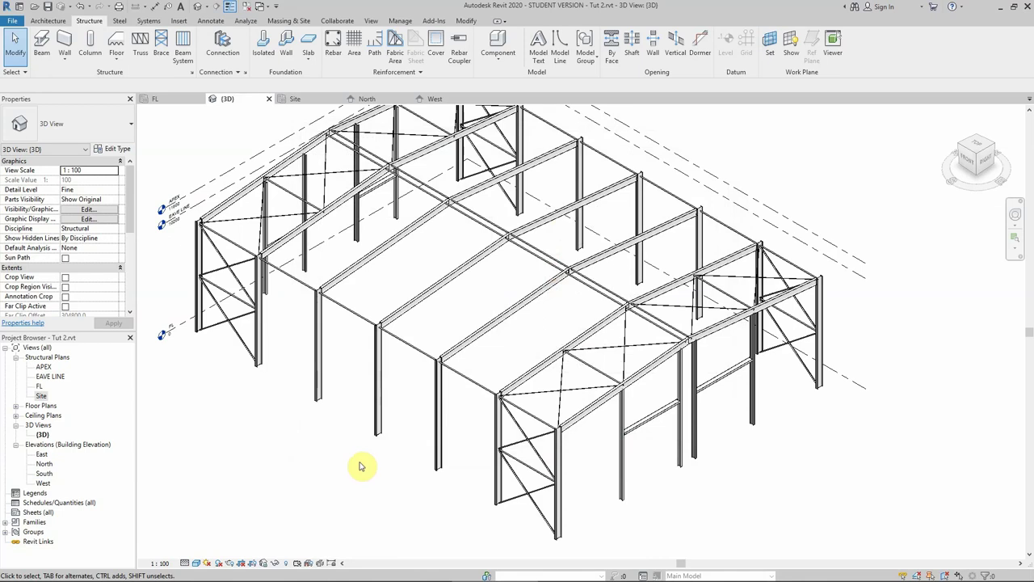
Place a generic structural connection between the 530UB82.0 column and rafter of the third portal frame from the far end.
{"action": "left_click", "coordinate": [324, 326]}
{"action": "left_click", "coordinate": [334, 282], "text": "ctrl"}
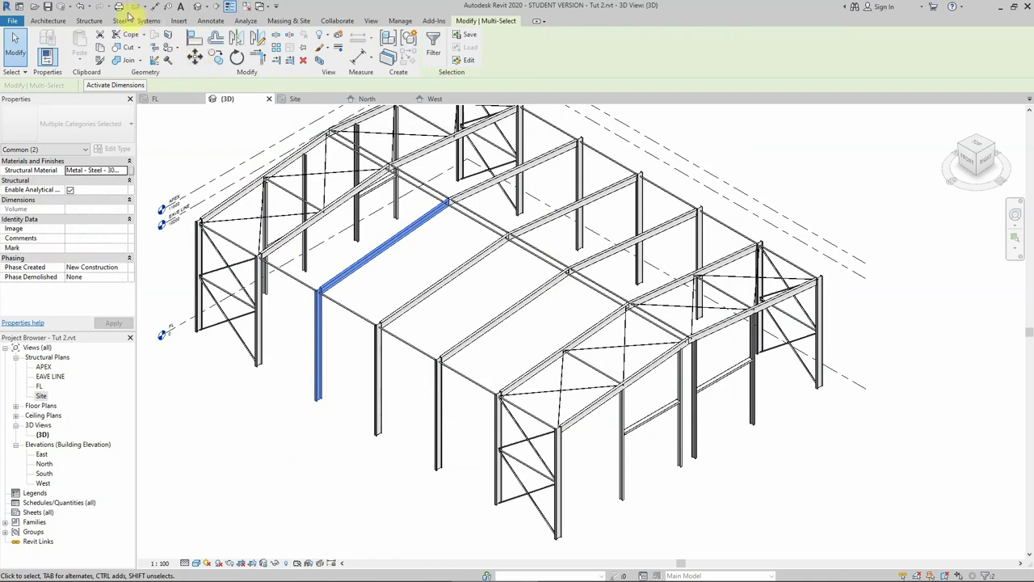
{"action": "left_click", "coordinate": [86, 20]}
{"action": "left_click", "coordinate": [119, 20]}
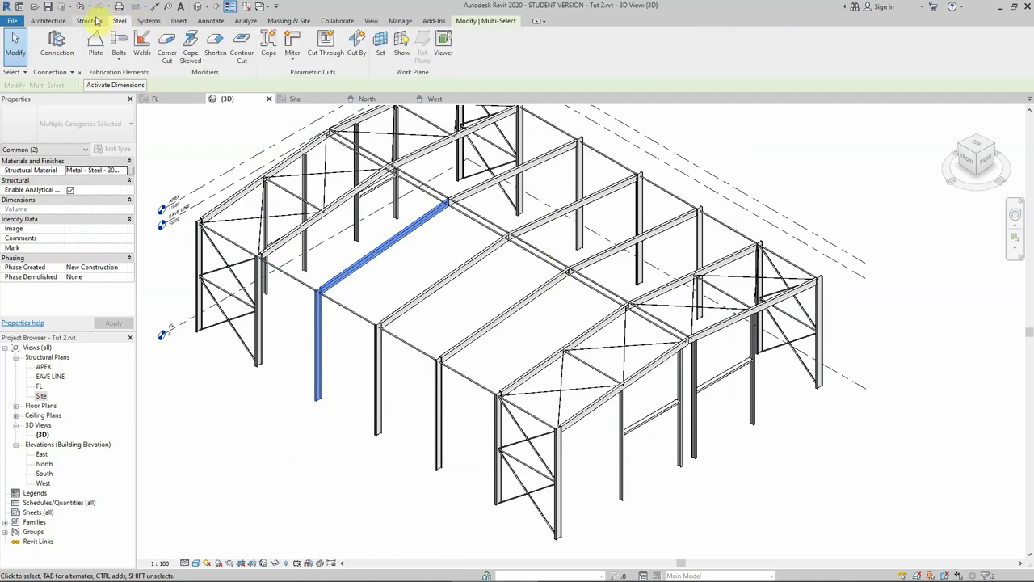
{"action": "left_click", "coordinate": [92, 20]}
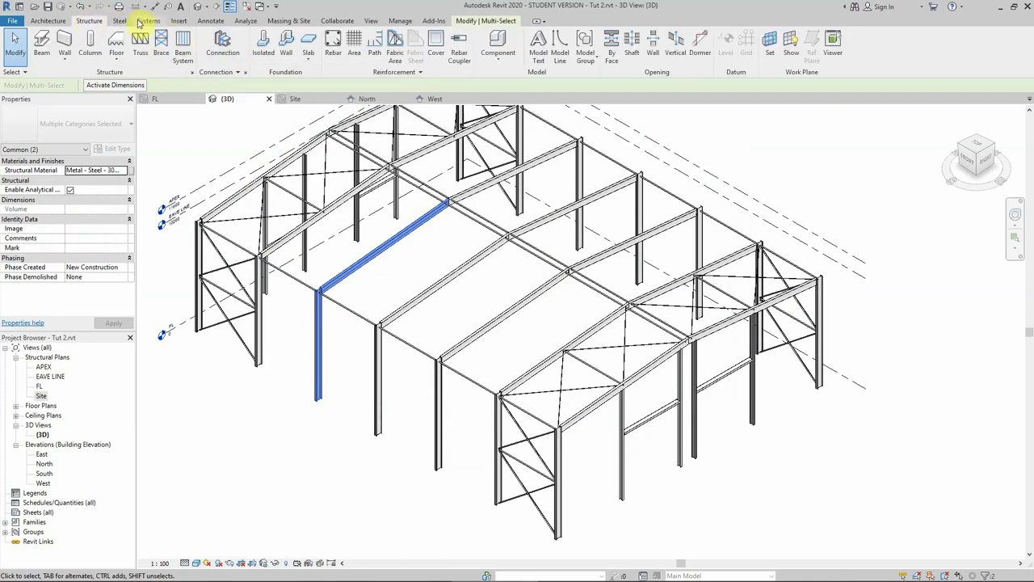
{"action": "left_click", "coordinate": [121, 20]}
{"action": "left_click", "coordinate": [93, 20]}
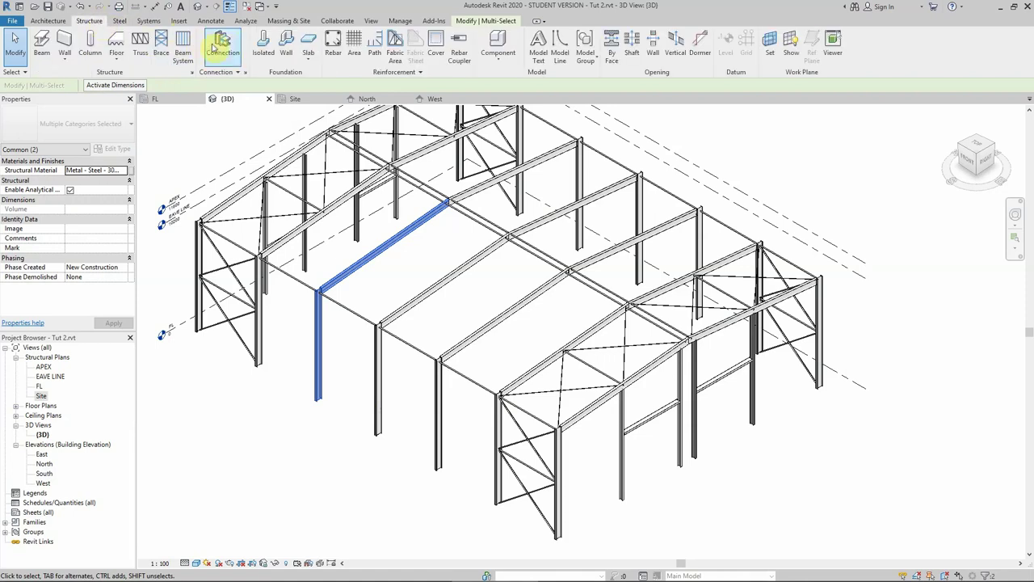
{"action": "left_click", "coordinate": [220, 47]}
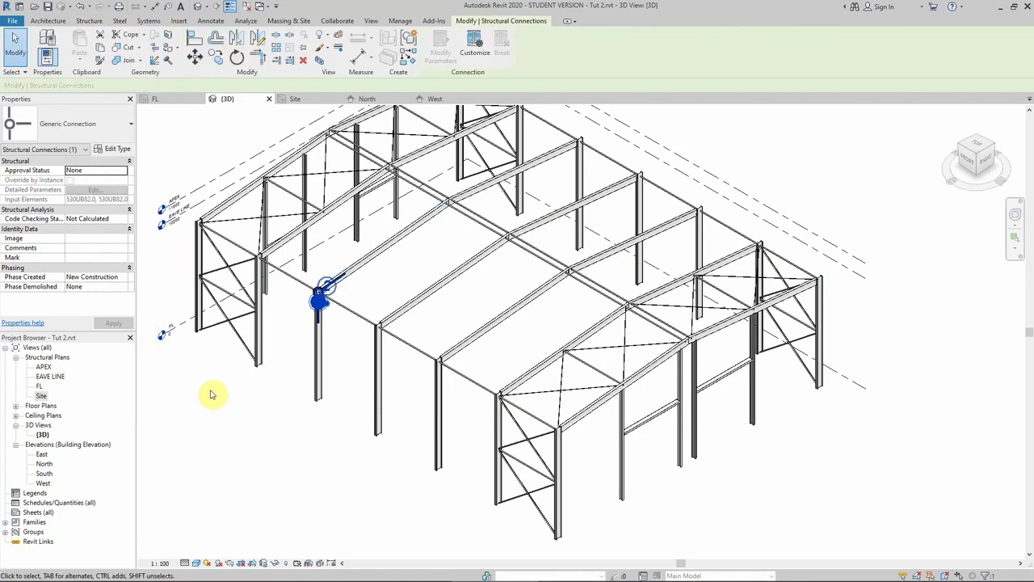
Try making the rafter the primary member of the connection, and restore the column as primary.
{"action": "scroll", "coordinate": [325, 331], "scroll_direction": "up", "scroll_amount": 5}
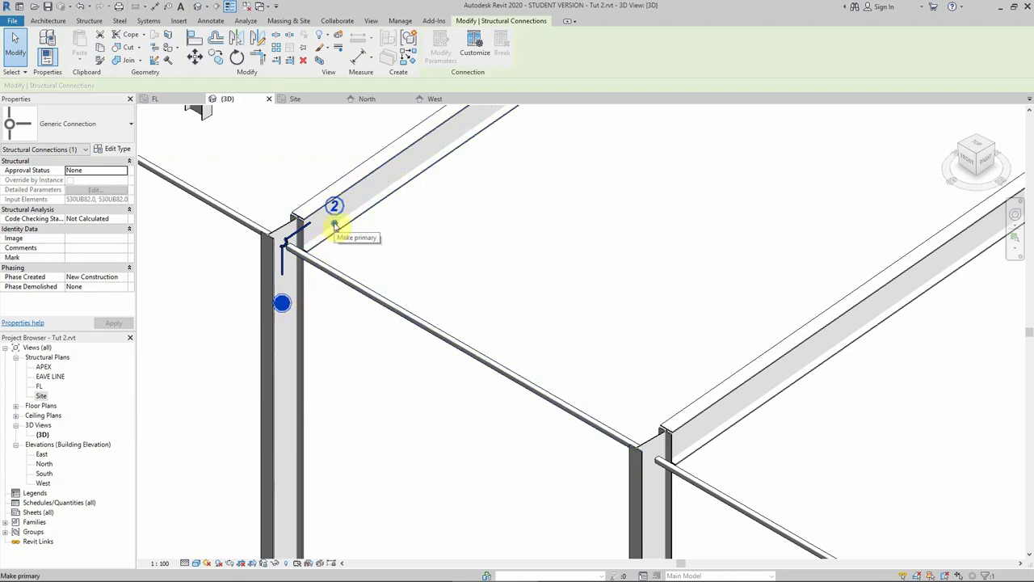
{"action": "left_click", "coordinate": [334, 225]}
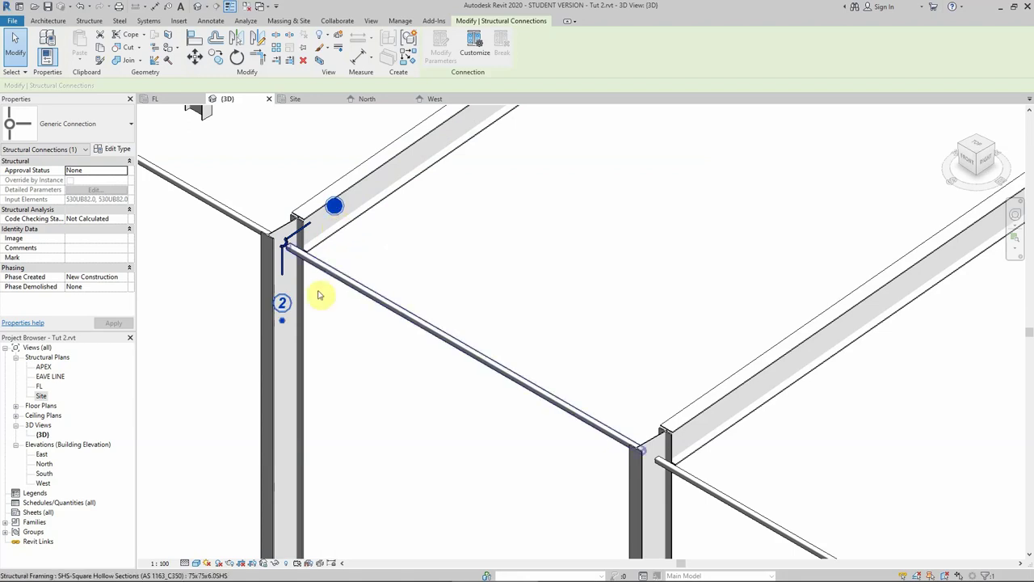
{"action": "left_click", "coordinate": [283, 320]}
{"action": "scroll", "coordinate": [200, 300], "scroll_direction": "down", "scroll_amount": 2}
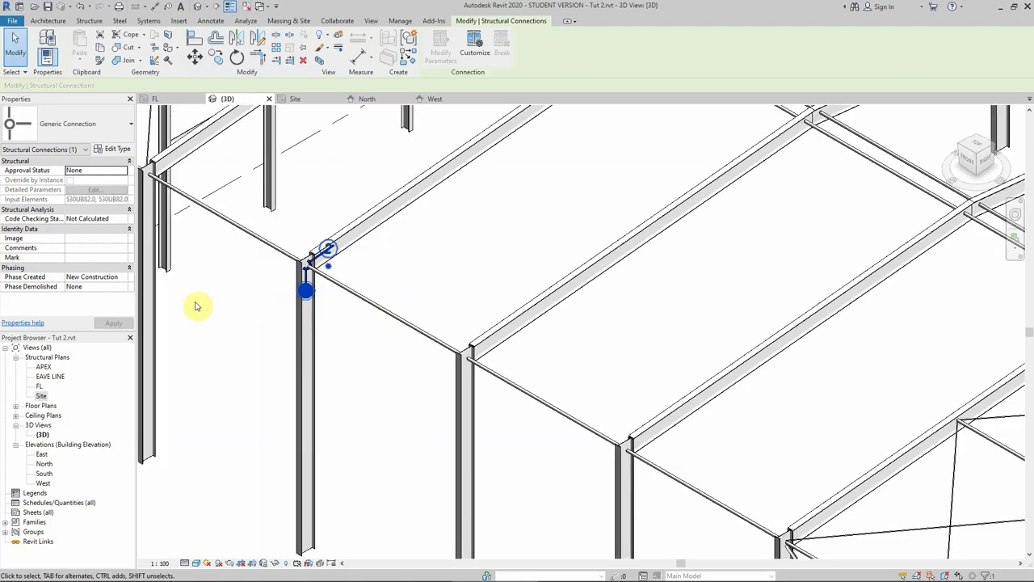
Change the generic rafter to column connection to the type "Knee of frame bolted, with haunch".
{"action": "left_click", "coordinate": [83, 126]}
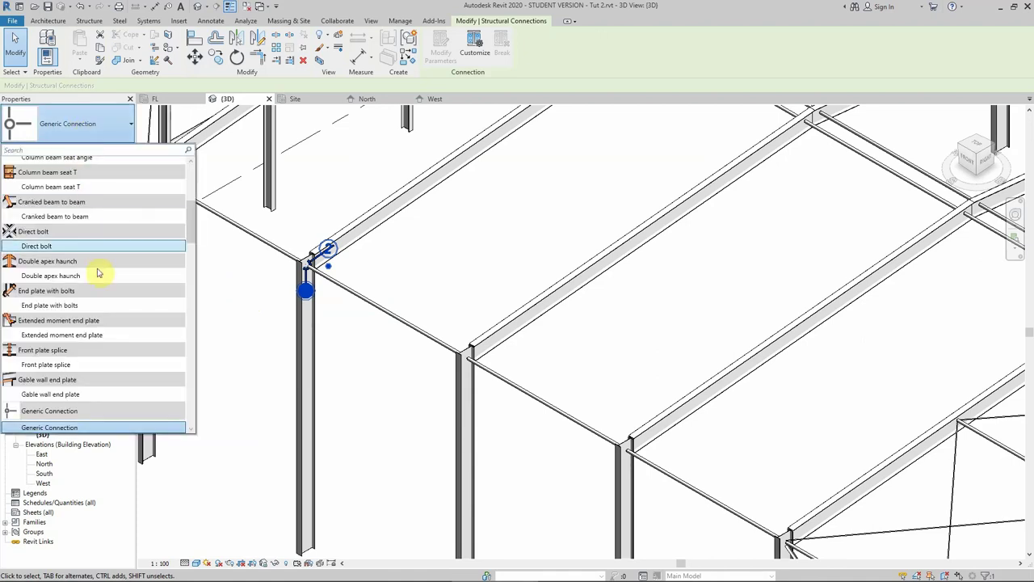
{"action": "scroll", "coordinate": [101, 275], "scroll_direction": "down", "scroll_amount": 3}
{"action": "scroll", "coordinate": [95, 284], "scroll_direction": "down", "scroll_amount": 1}
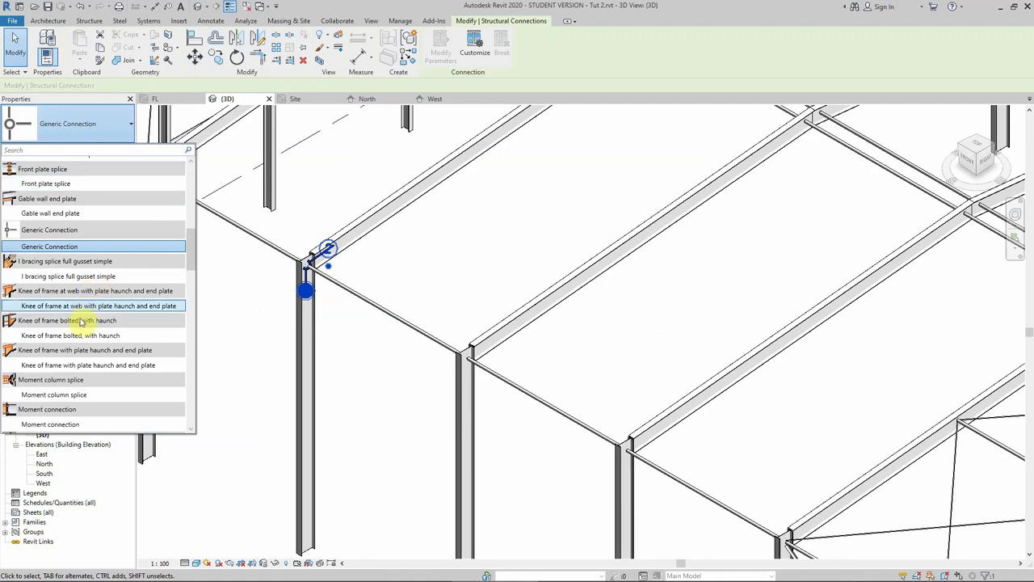
{"action": "mouse_move", "coordinate": [35, 336]}
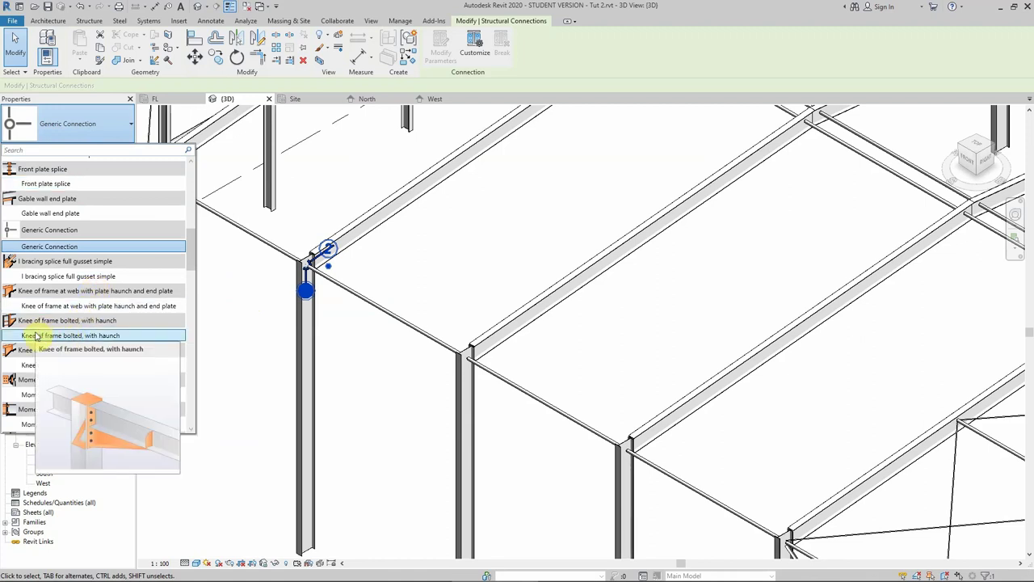
{"action": "left_click", "coordinate": [44, 340]}
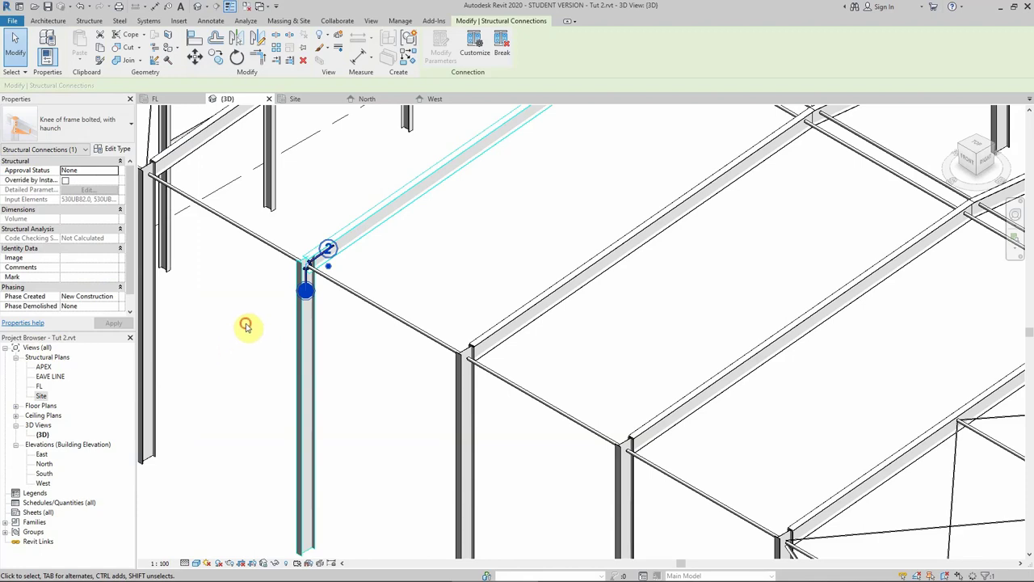
{"action": "left_click", "coordinate": [246, 326]}
Inspect the haunch and bolts of the knee connection placed on the third portal frame.
{"action": "scroll", "coordinate": [374, 323], "scroll_direction": "down", "scroll_amount": 2}
{"action": "scroll", "coordinate": [343, 314], "scroll_direction": "up", "scroll_amount": 2}
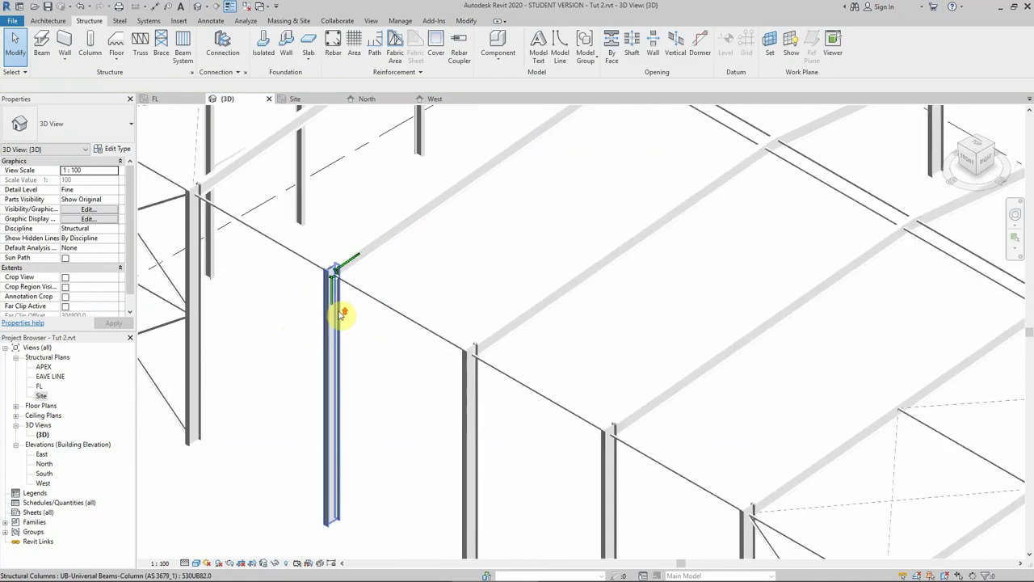
{"action": "scroll", "coordinate": [339, 314], "scroll_direction": "up", "scroll_amount": 2}
{"action": "scroll", "coordinate": [304, 310], "scroll_direction": "down", "scroll_amount": 2}
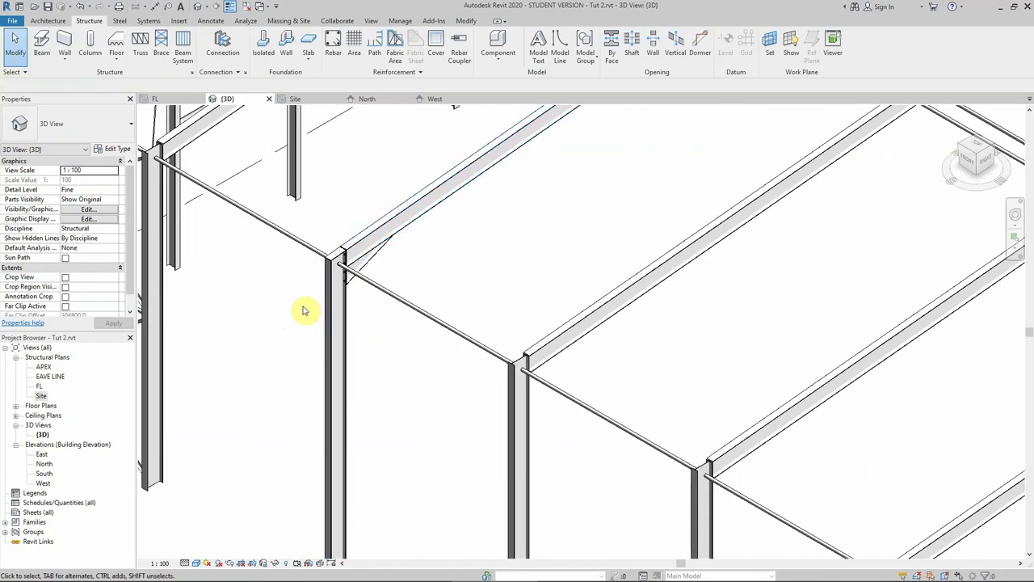
{"action": "scroll", "coordinate": [377, 258], "scroll_direction": "up", "scroll_amount": 3}
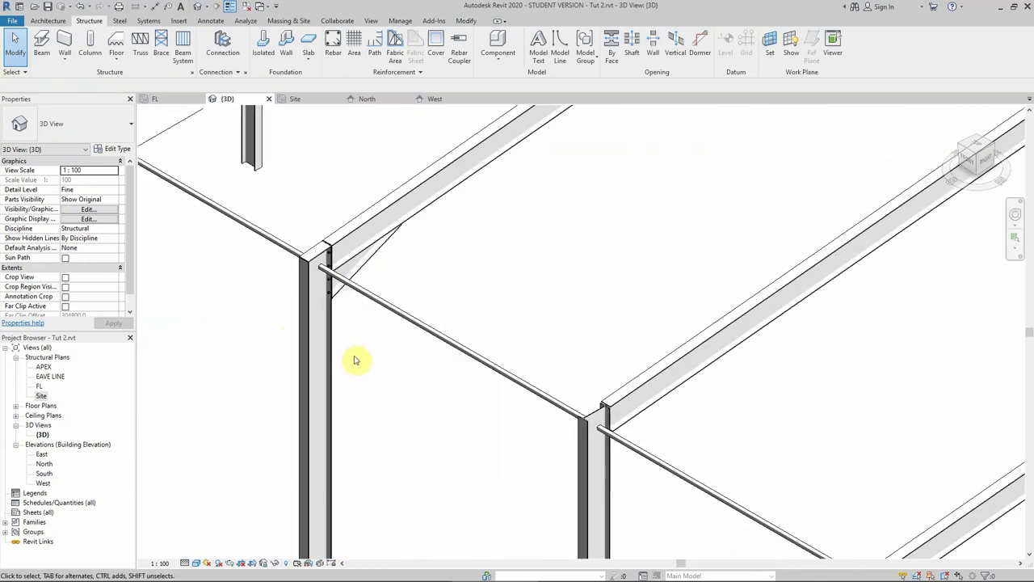
Duplicate the type of the placed haunched knee connection under a name prefixed with "@".
{"action": "left_click", "coordinate": [363, 273]}
{"action": "scroll", "coordinate": [340, 267], "scroll_direction": "up", "scroll_amount": 3}
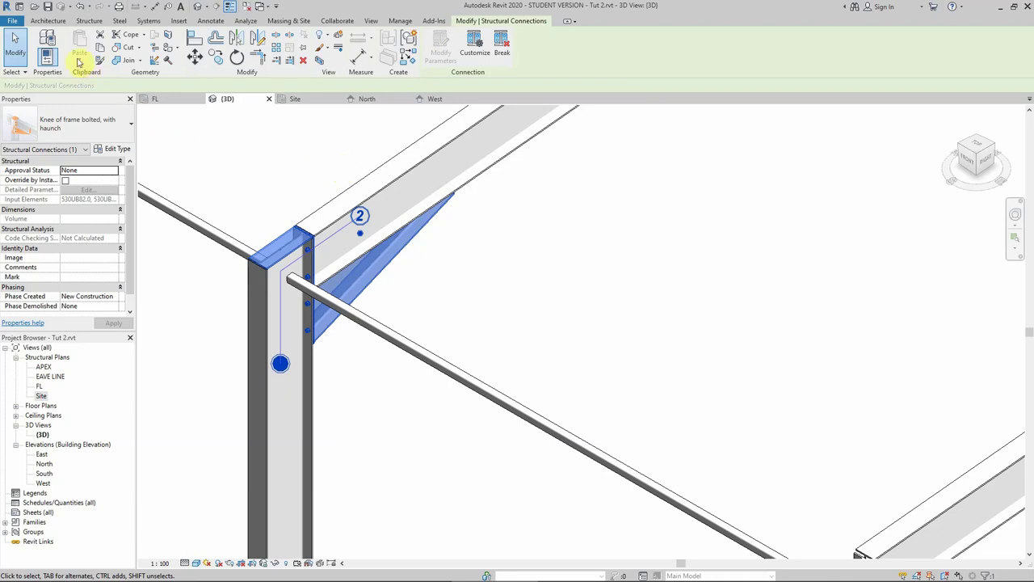
{"action": "left_click", "coordinate": [47, 38]}
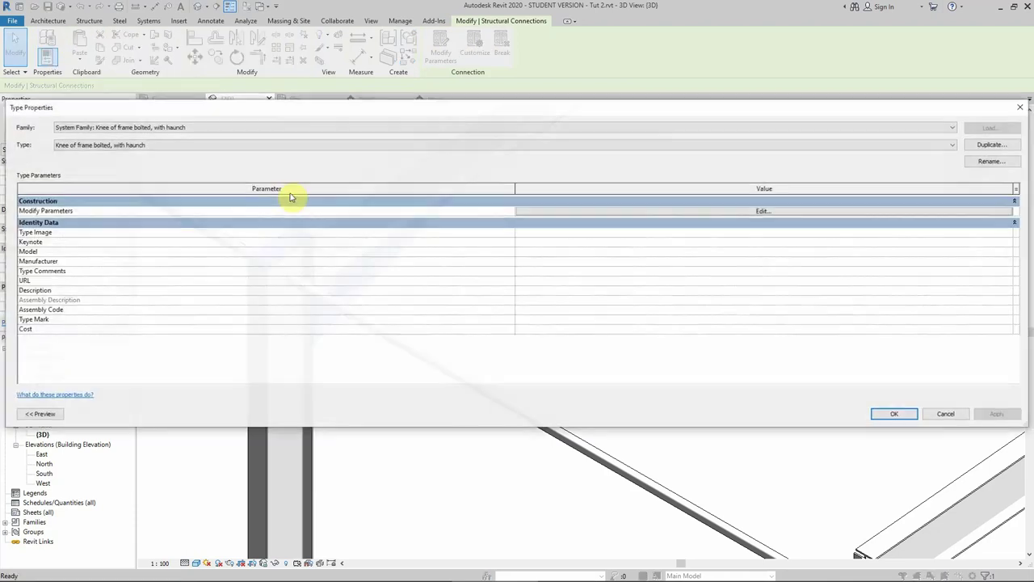
{"action": "left_click", "coordinate": [1022, 106]}
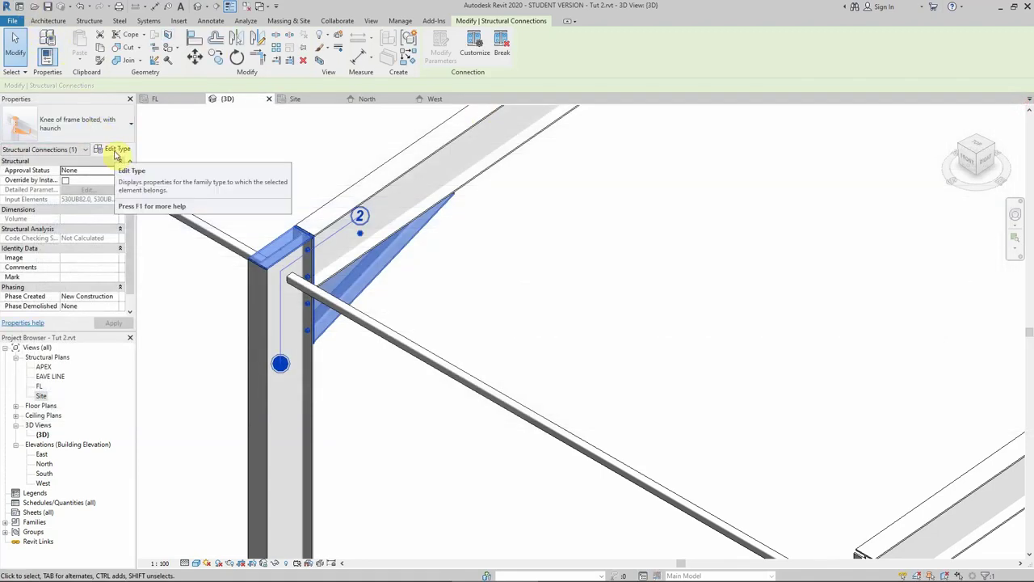
{"action": "left_click", "coordinate": [117, 151]}
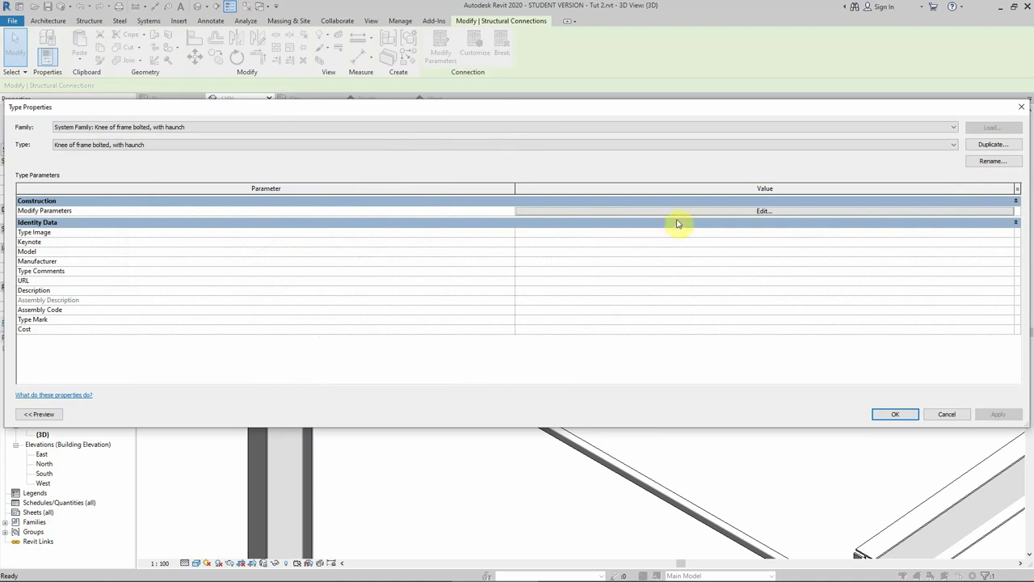
{"action": "left_click", "coordinate": [990, 144]}
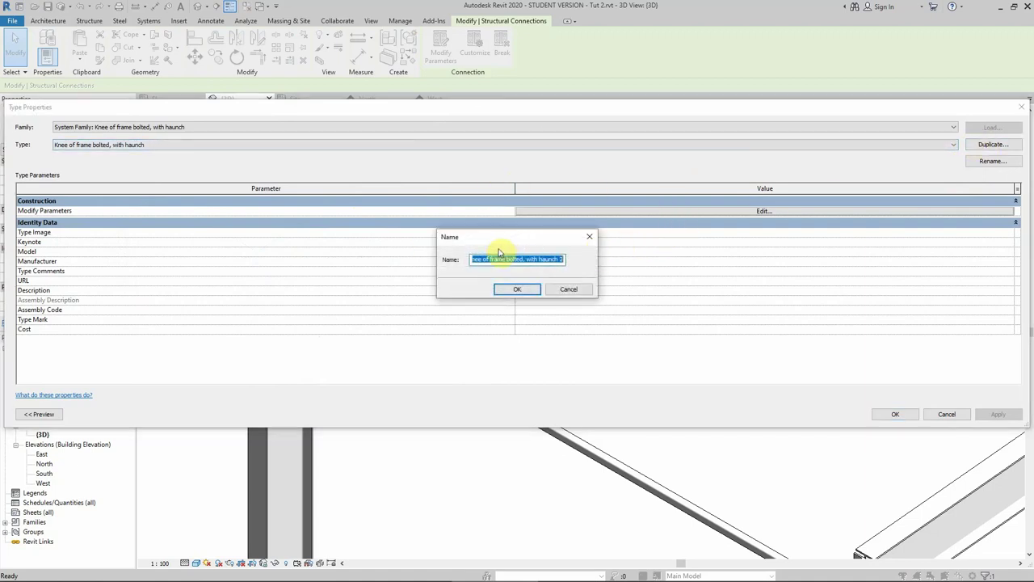
{"action": "left_click", "coordinate": [471, 260]}
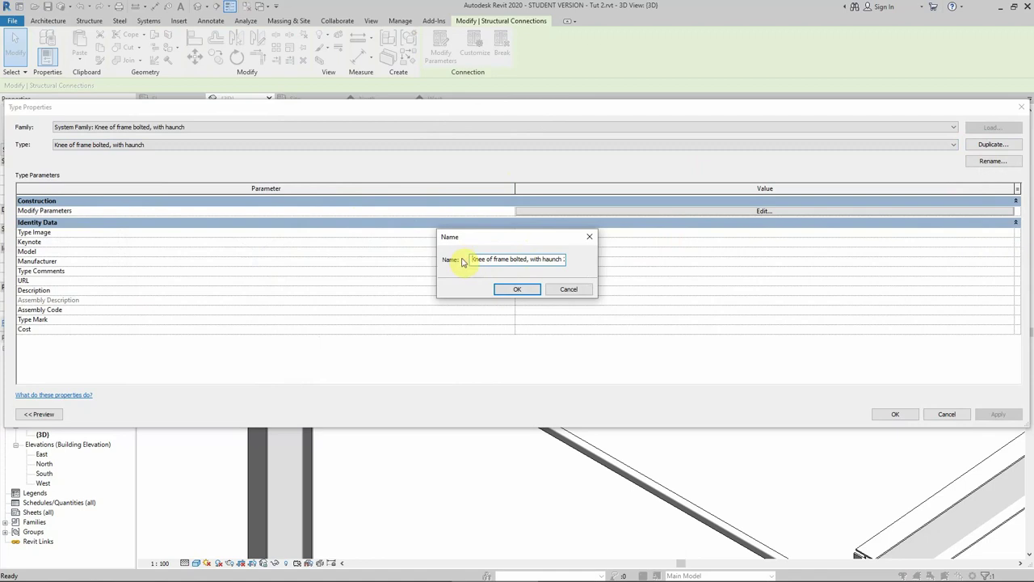
{"action": "type", "text": "@"}
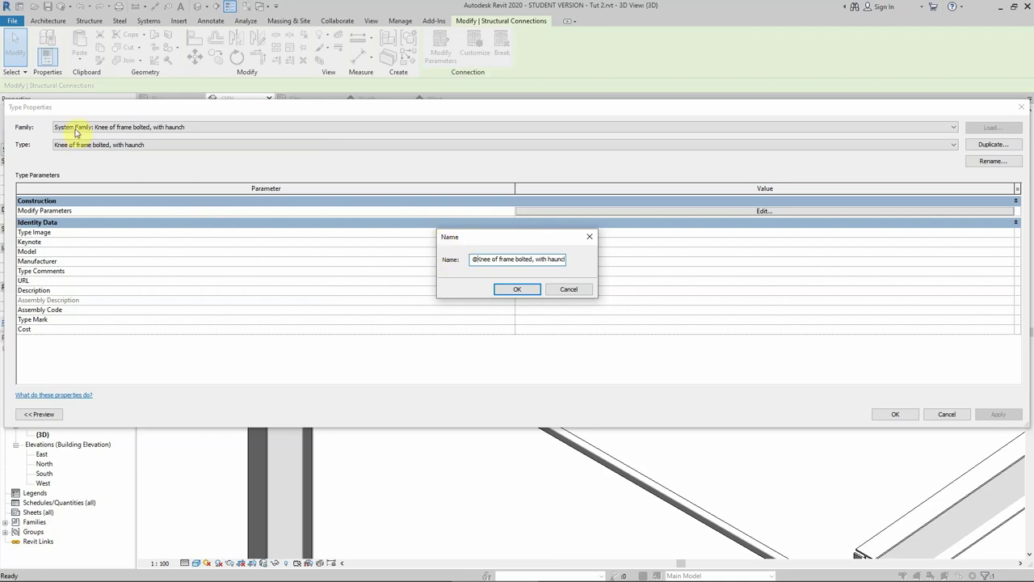
{"action": "left_click", "coordinate": [473, 261]}
{"action": "left_click", "coordinate": [508, 291]}
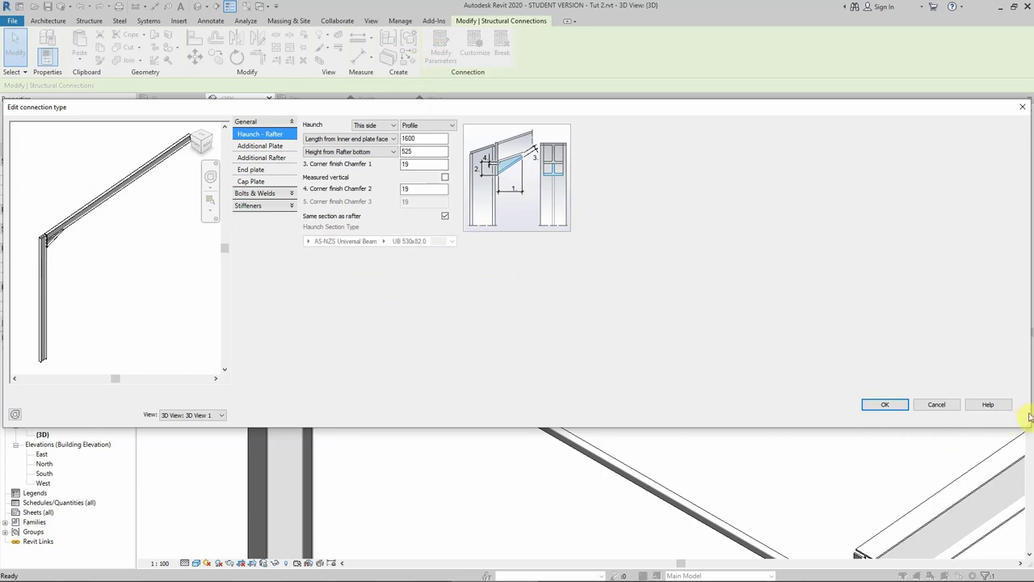
Fit the connection type editor on screen and examine the haunched joint up close in side view in its preview.
{"action": "left_click_drag", "start_coordinate": [1031, 408], "coordinate": [621, 370]}
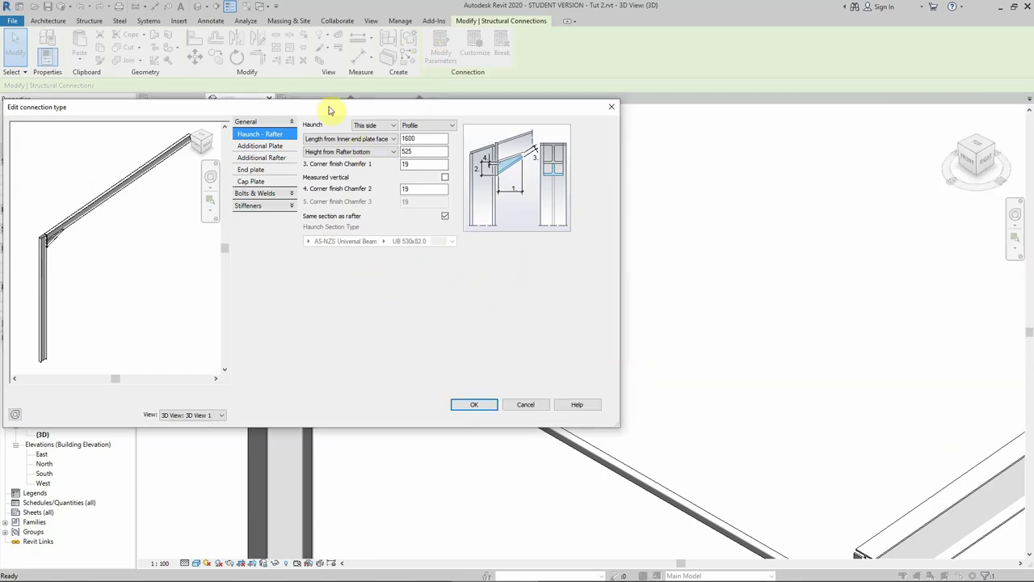
{"action": "left_click_drag", "start_coordinate": [312, 111], "coordinate": [425, 108]}
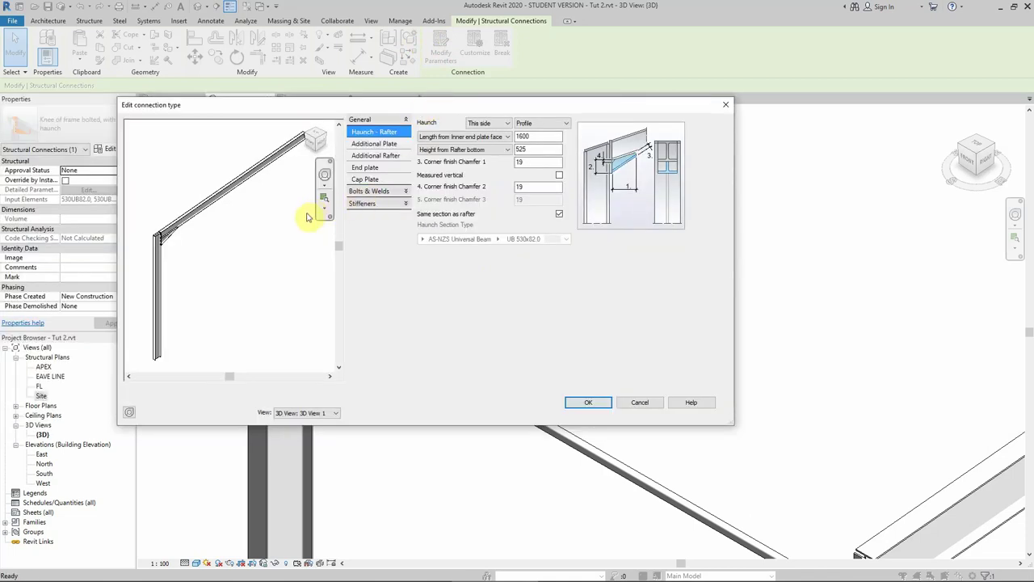
{"action": "scroll", "coordinate": [173, 234], "scroll_direction": "up", "scroll_amount": 2}
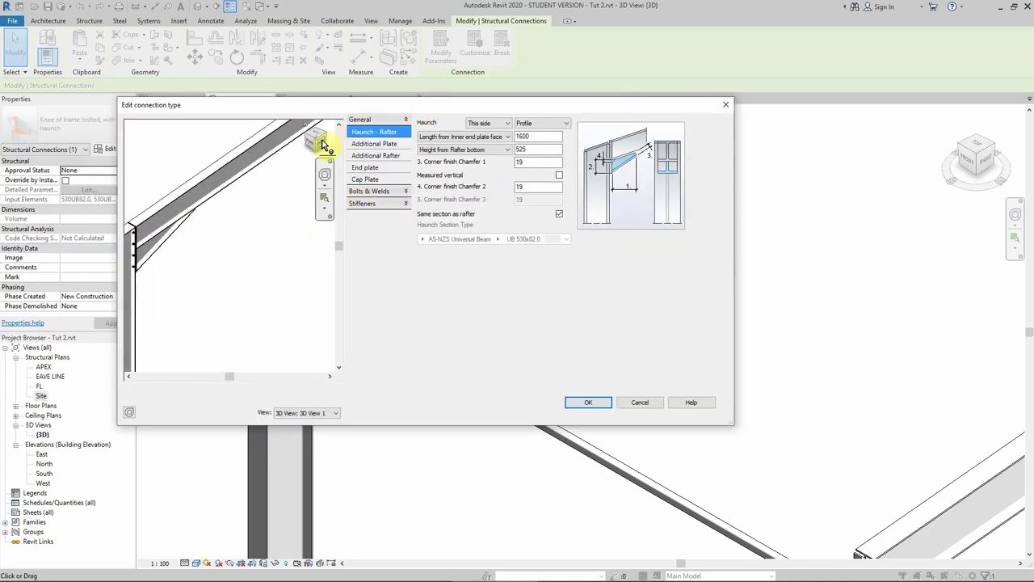
{"action": "scroll", "coordinate": [228, 251], "scroll_direction": "up", "scroll_amount": 2}
{"action": "scroll", "coordinate": [277, 267], "scroll_direction": "up", "scroll_amount": 1}
{"action": "scroll", "coordinate": [194, 210], "scroll_direction": "down", "scroll_amount": 2}
{"action": "scroll", "coordinate": [147, 201], "scroll_direction": "up", "scroll_amount": 2}
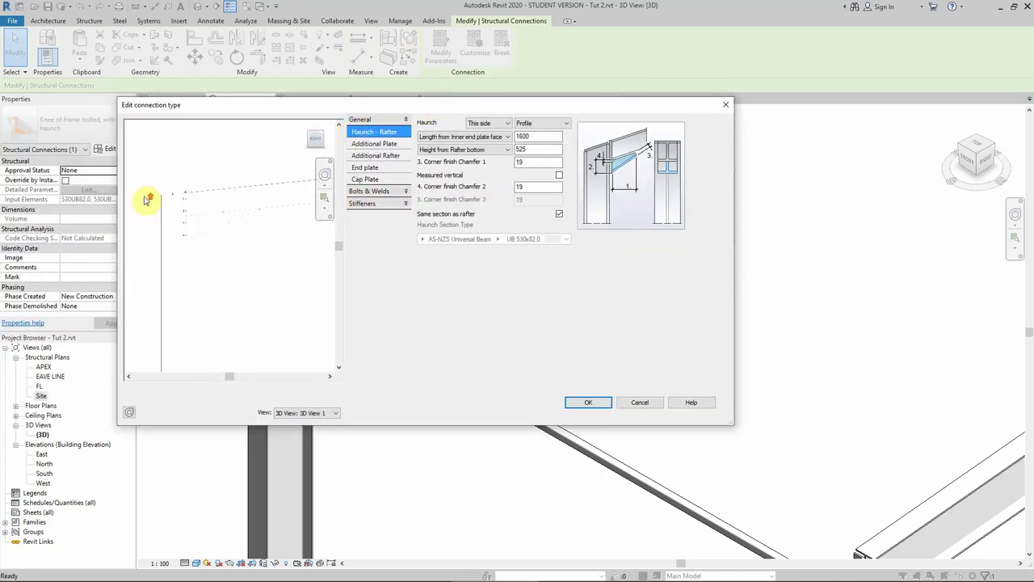
{"action": "scroll", "coordinate": [186, 217], "scroll_direction": "up", "scroll_amount": 2}
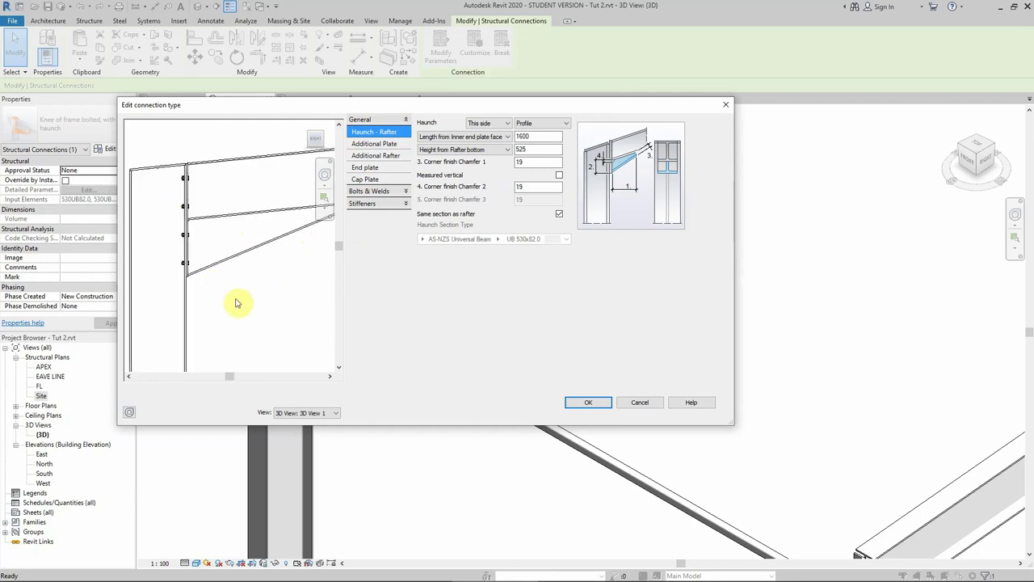
Set the rafter haunch's length from the inner end plate face to 1500.
{"action": "double_click", "coordinate": [522, 138]}
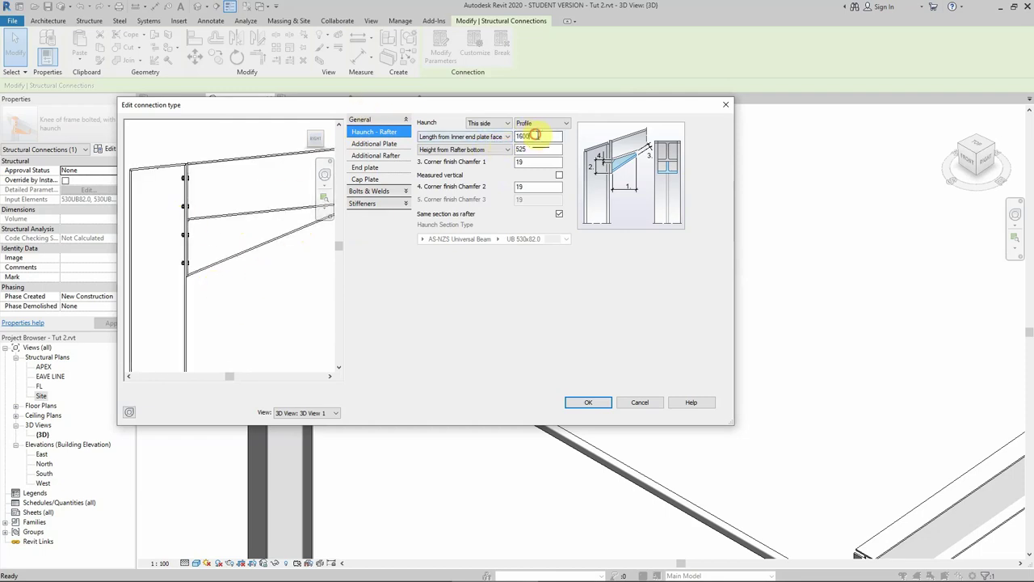
{"action": "type", "text": "150"}
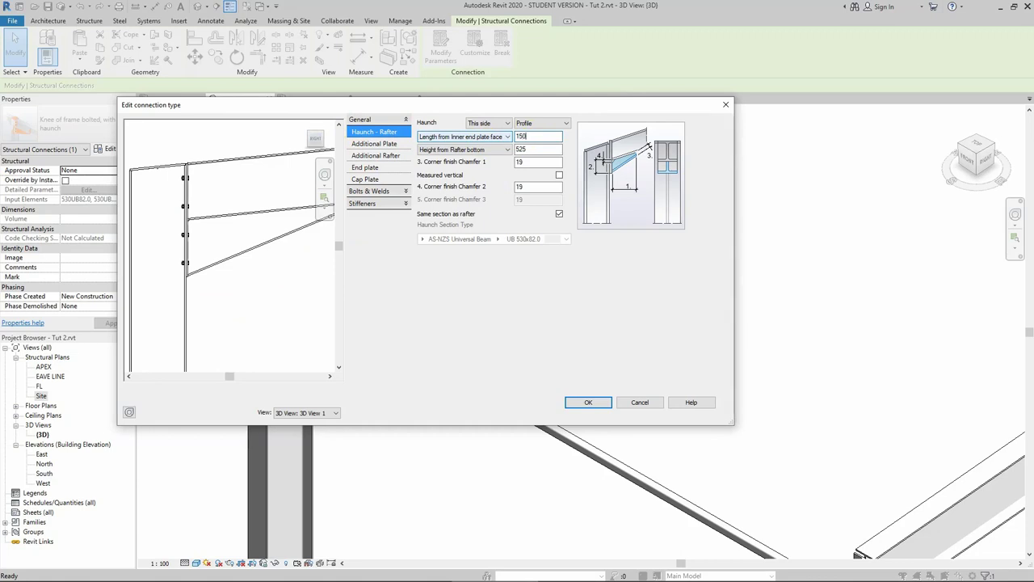
{"action": "left_click", "coordinate": [524, 125]}
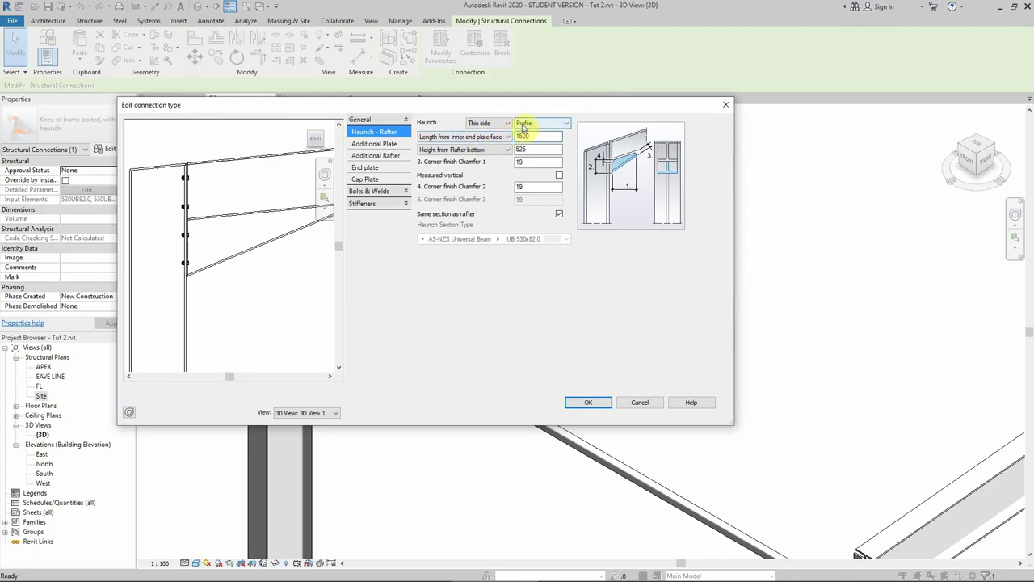
{"action": "left_click", "coordinate": [524, 136]}
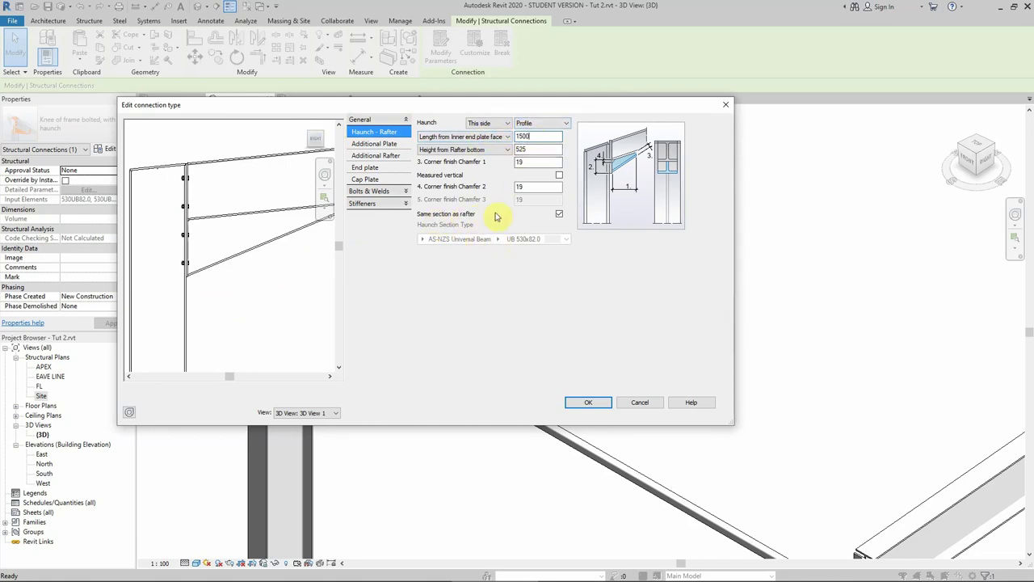
{"action": "left_click", "coordinate": [559, 215]}
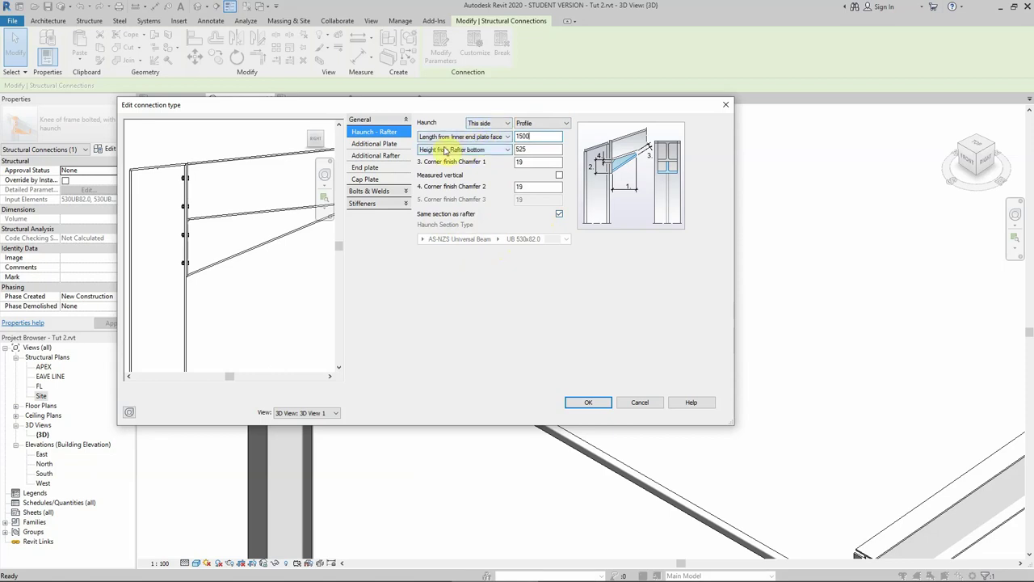
{"action": "left_click", "coordinate": [534, 152]}
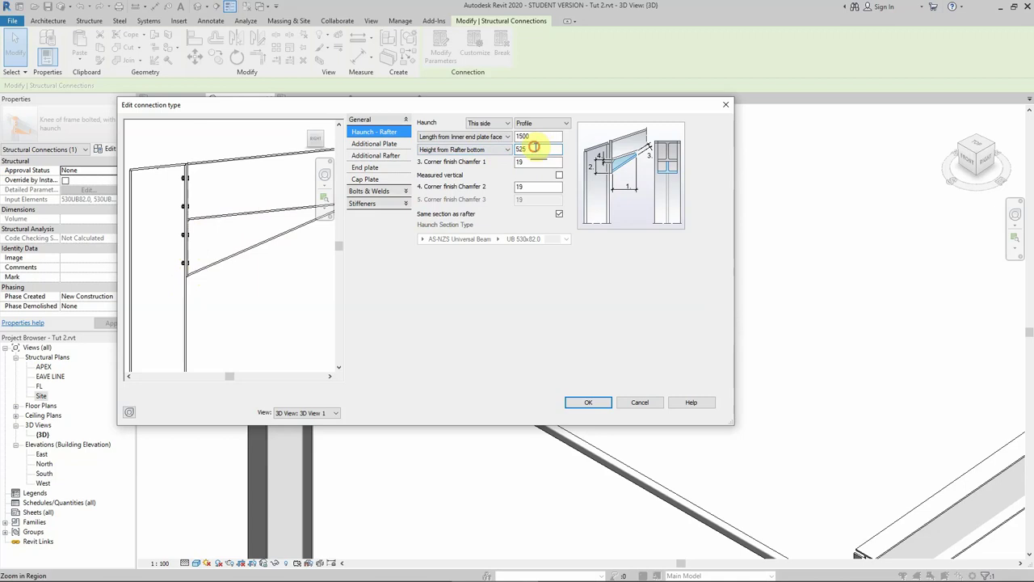
{"action": "double_click", "coordinate": [533, 150]}
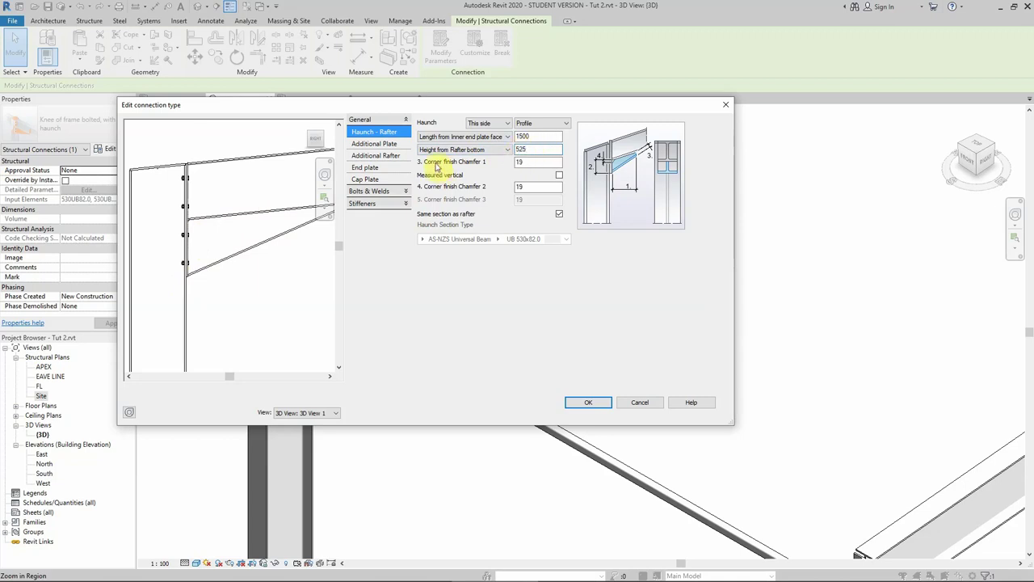
Set the haunch's corner finish chamfer 1 and chamfer 2 to 20 each.
{"action": "left_click", "coordinate": [526, 162]}
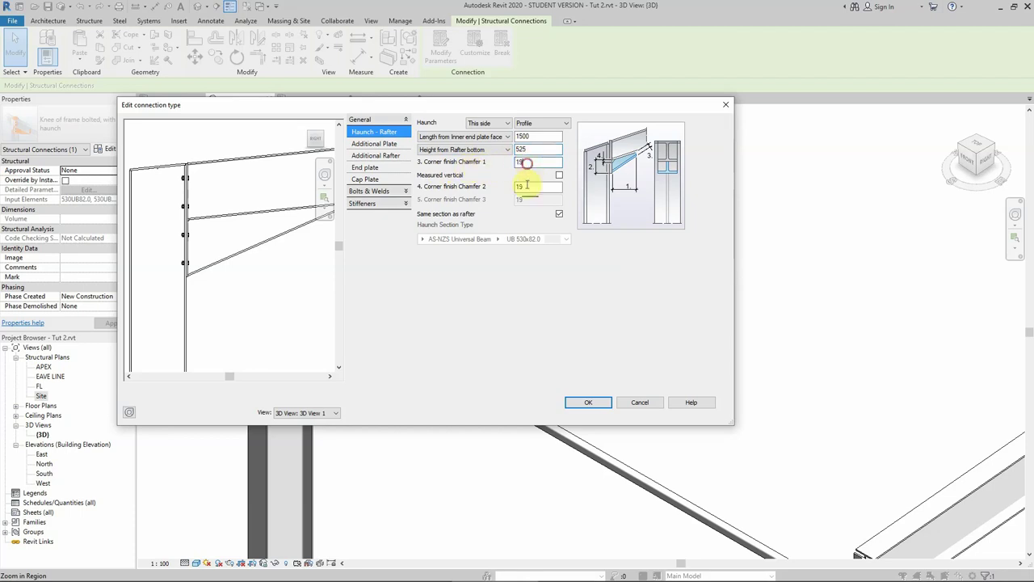
{"action": "double_click", "coordinate": [526, 161]}
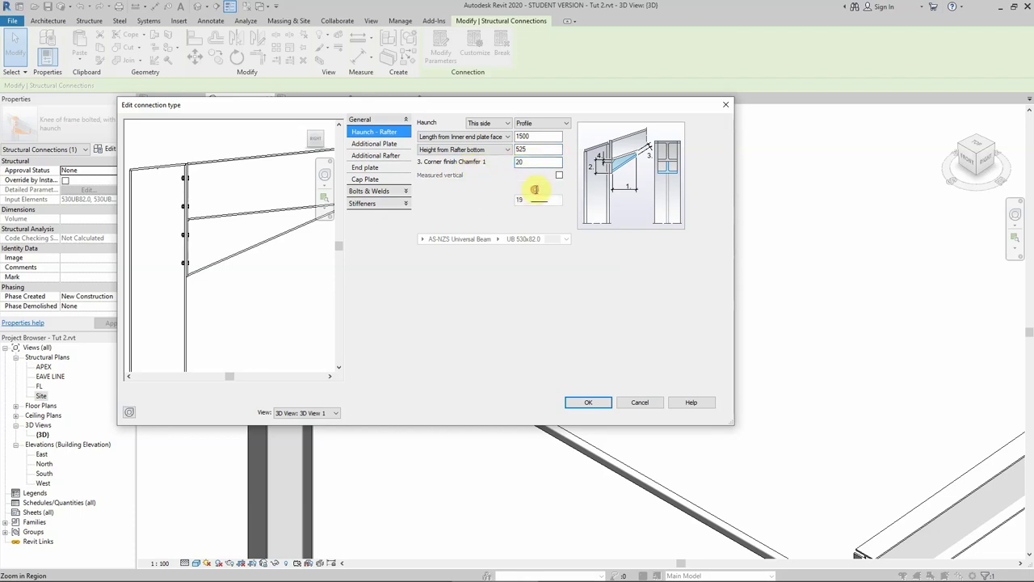
{"action": "left_click", "coordinate": [536, 188]}
{"action": "type", "text": "20"}
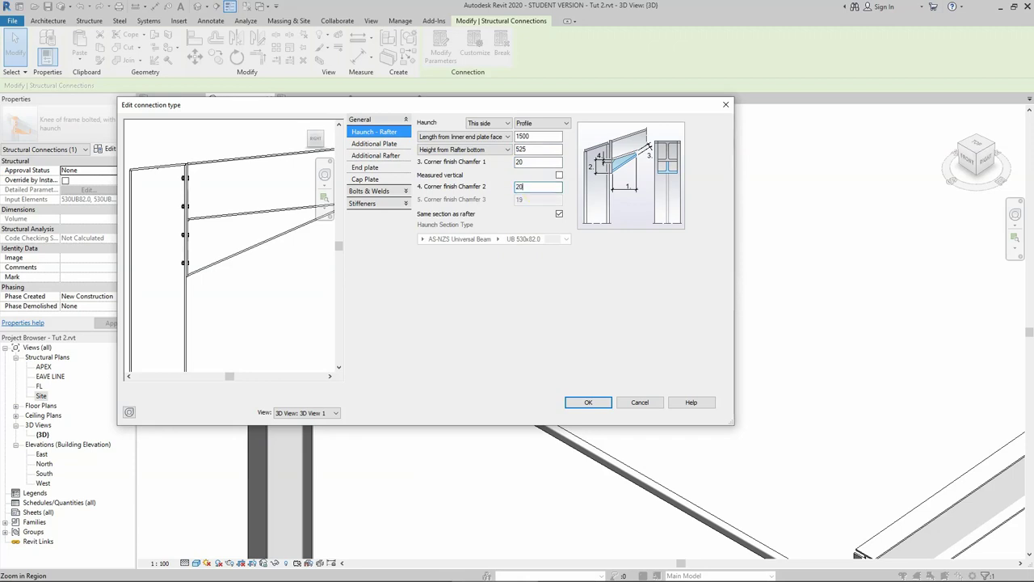
Enable the additional rafter with an Australian Universal Beam 150 UB 14.0 section and a length of 200.
{"action": "left_click", "coordinate": [374, 144]}
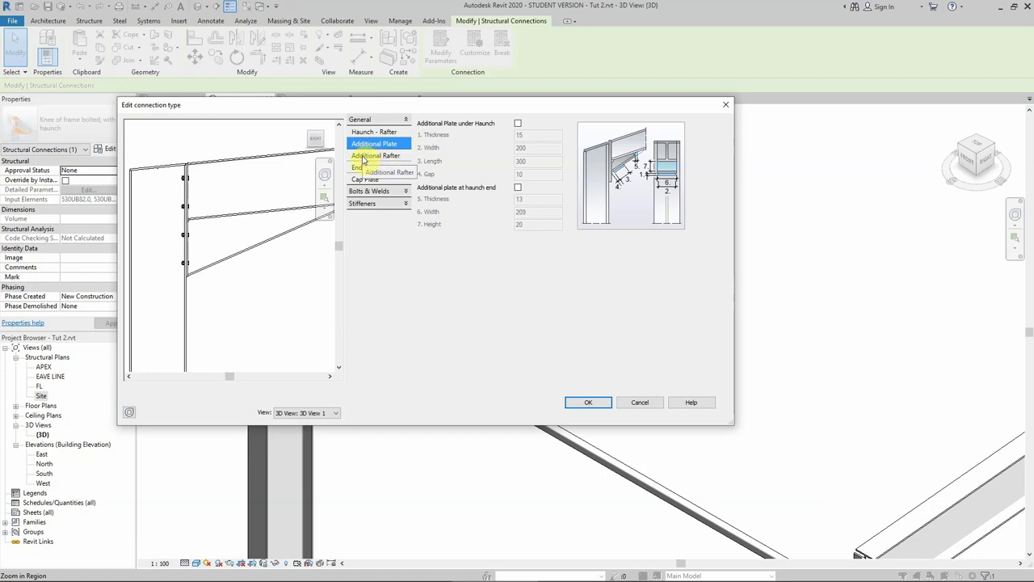
{"action": "left_click", "coordinate": [363, 158]}
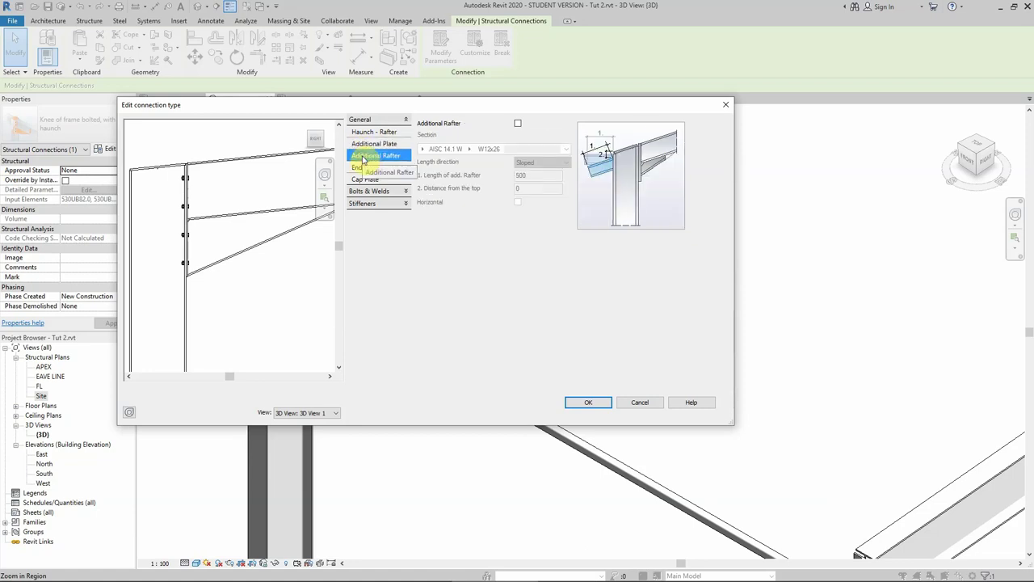
{"action": "left_click", "coordinate": [517, 123]}
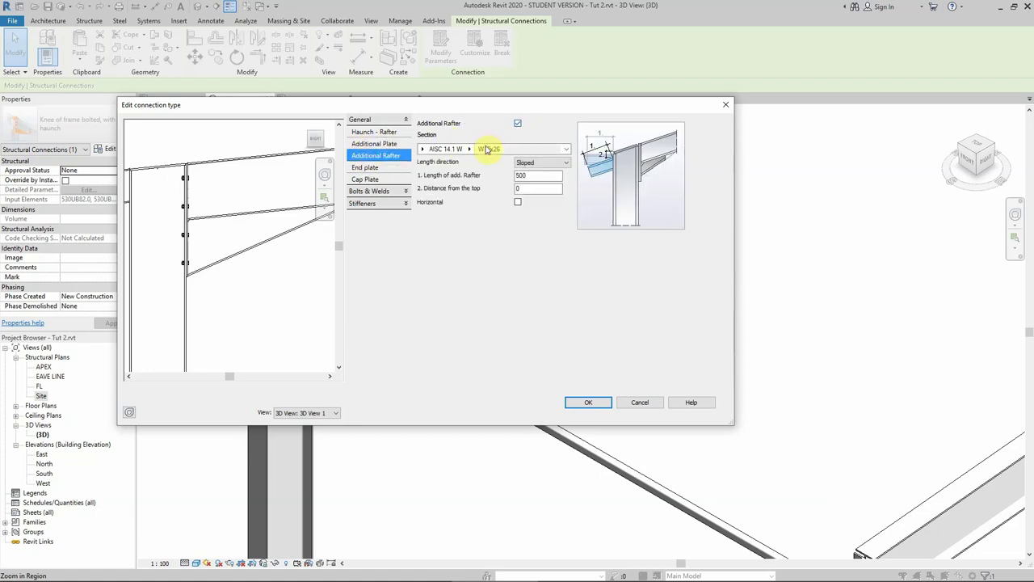
{"action": "left_click", "coordinate": [422, 150]}
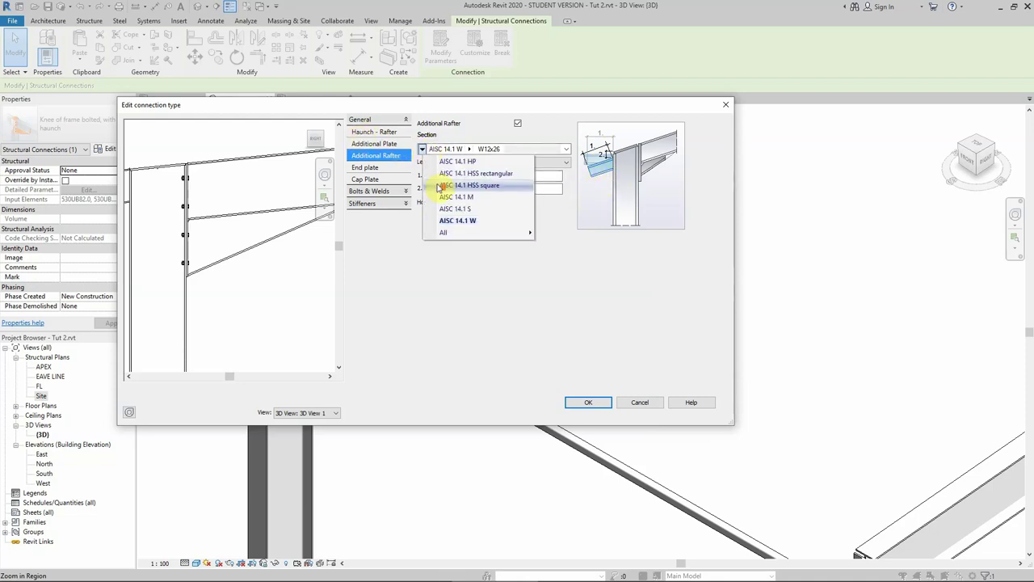
{"action": "mouse_move", "coordinate": [446, 232]}
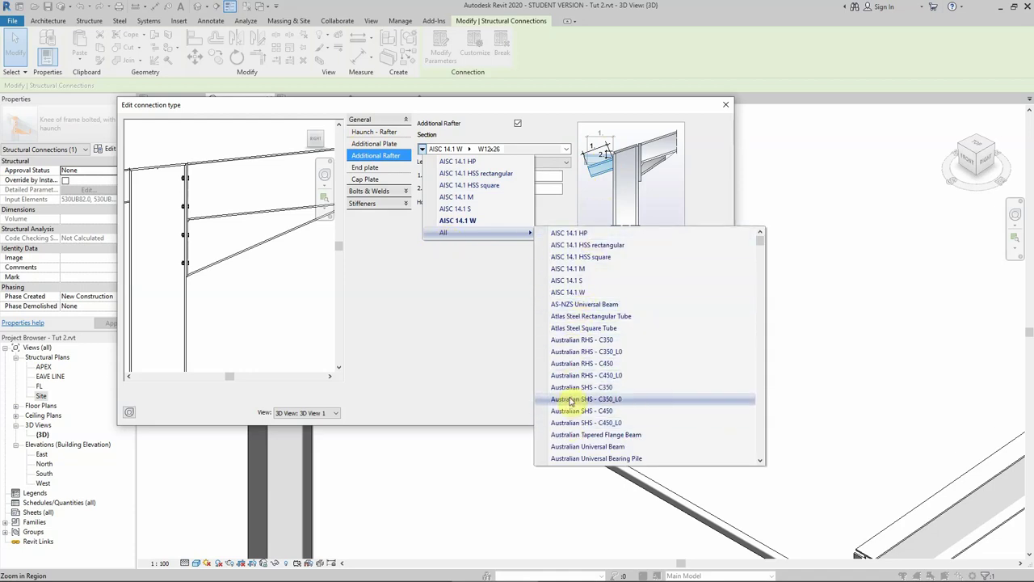
{"action": "scroll", "coordinate": [571, 402], "scroll_direction": "down", "scroll_amount": 2}
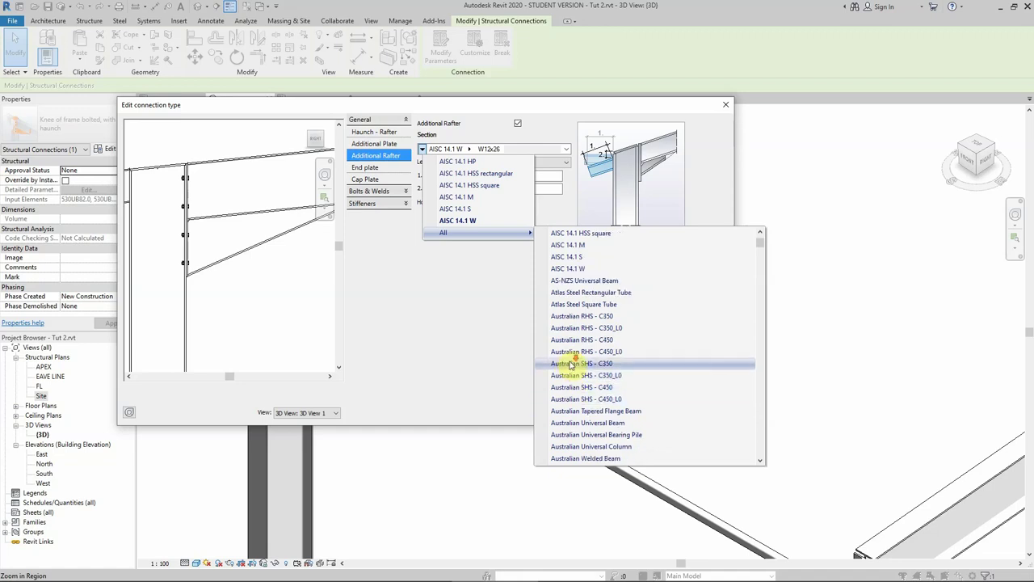
{"action": "scroll", "coordinate": [564, 415], "scroll_direction": "down", "scroll_amount": 1}
{"action": "scroll", "coordinate": [568, 378], "scroll_direction": "down", "scroll_amount": 3}
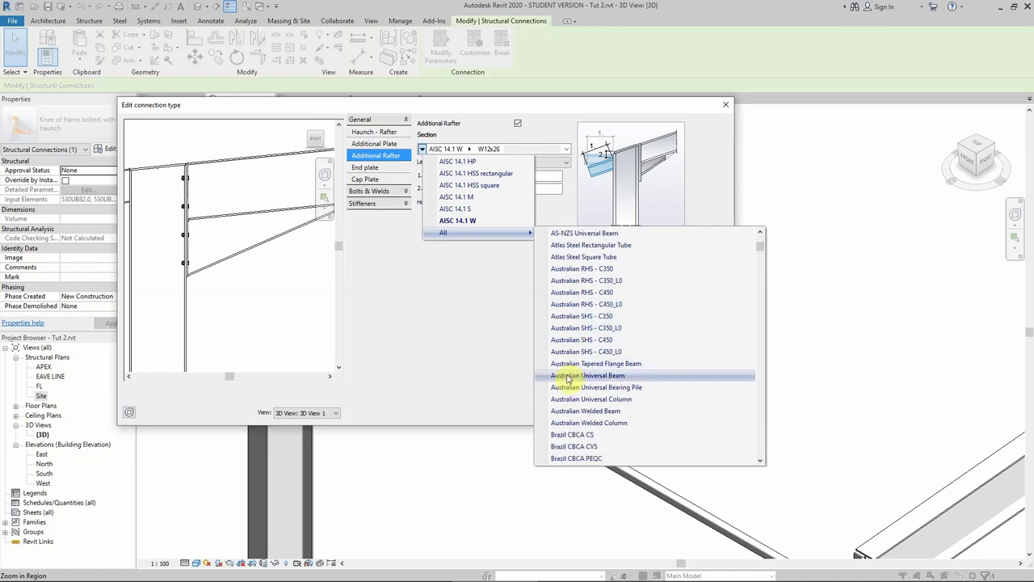
{"action": "left_click", "coordinate": [568, 377]}
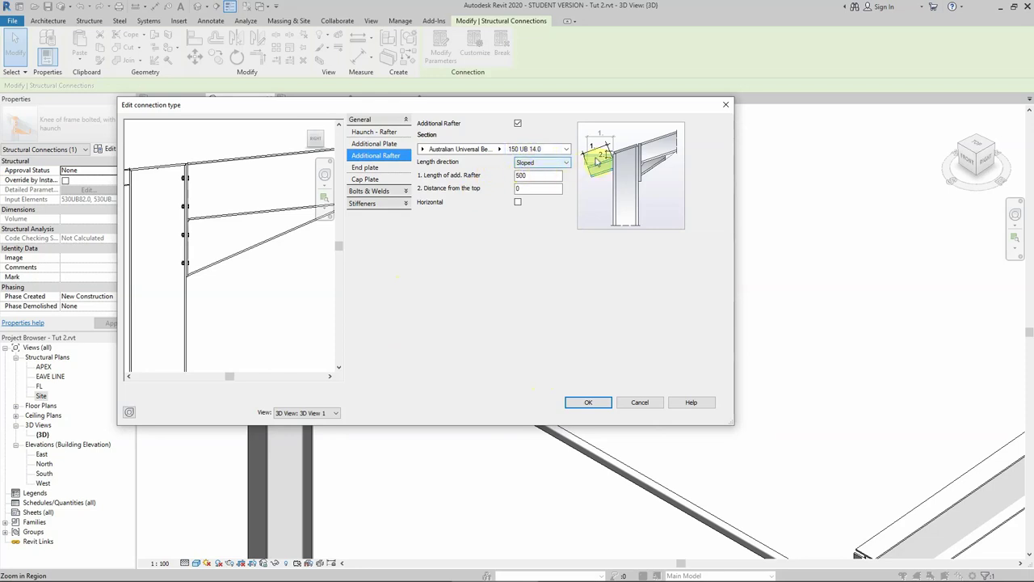
{"action": "double_click", "coordinate": [549, 176]}
{"action": "type", "text": "2"}
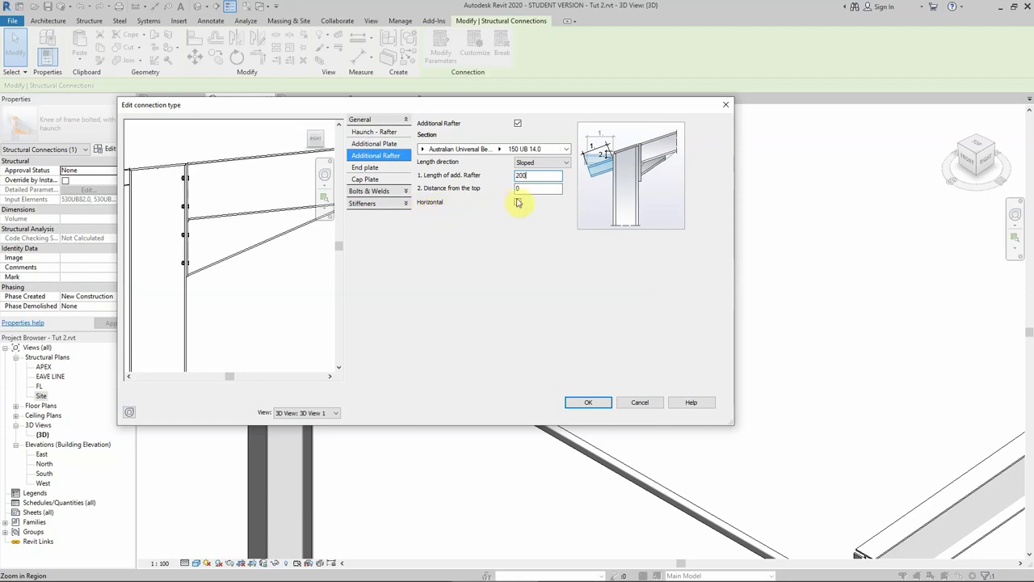
Check the rafter to column plate thickness in the Word structure specification, return to Revit and set the end plate's thickness to 25.
{"action": "left_click", "coordinate": [542, 163]}
{"action": "left_click", "coordinate": [441, 215]}
{"action": "left_click", "coordinate": [378, 167]}
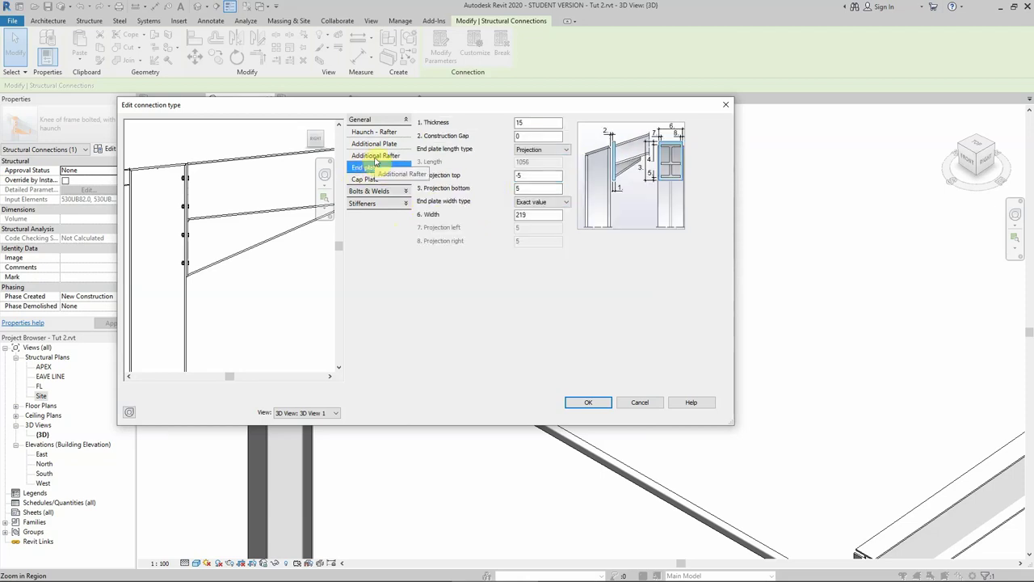
{"action": "double_click", "coordinate": [531, 122]}
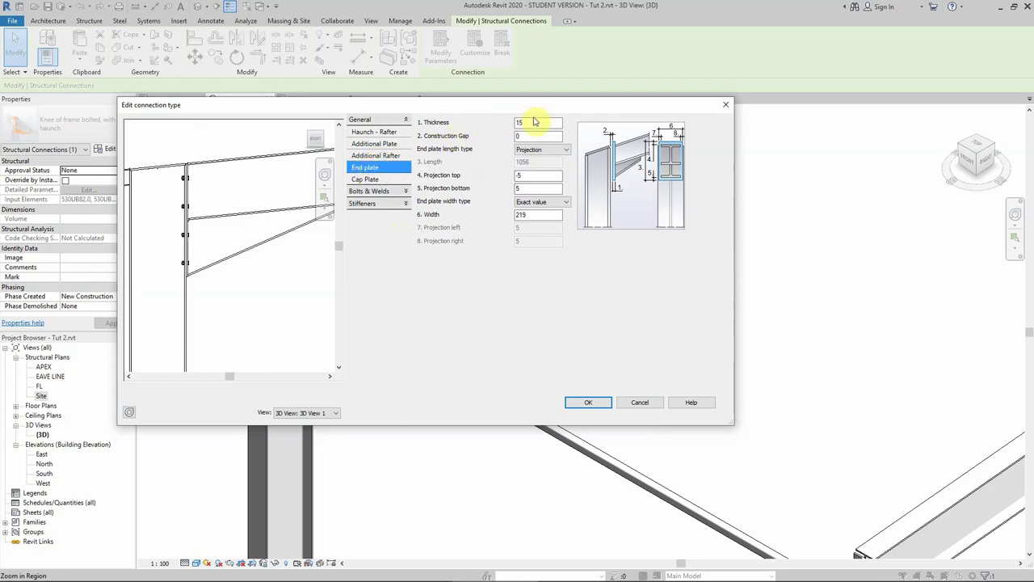
{"action": "mouse_move", "coordinate": [312, 571]}
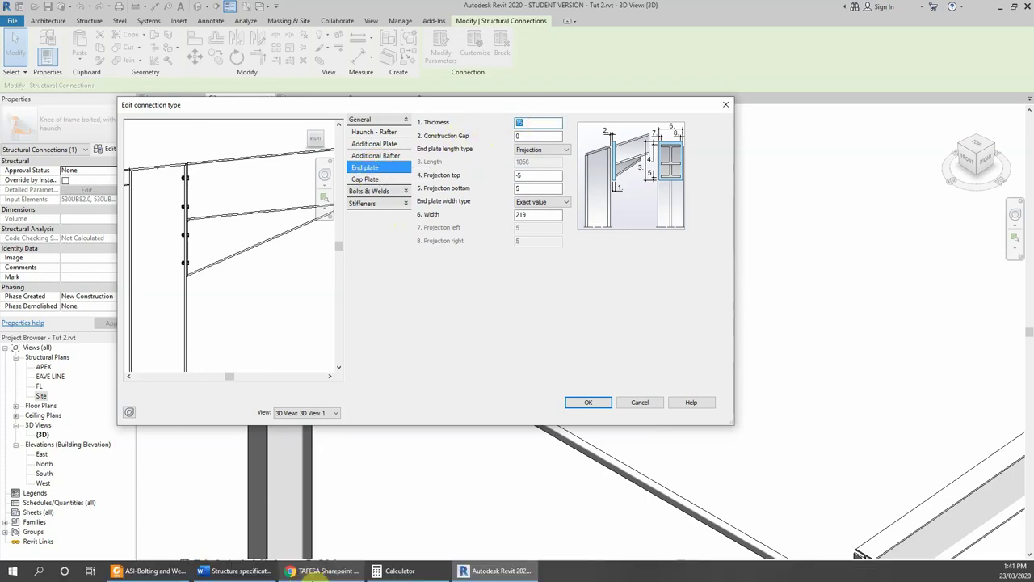
{"action": "left_click", "coordinate": [234, 570]}
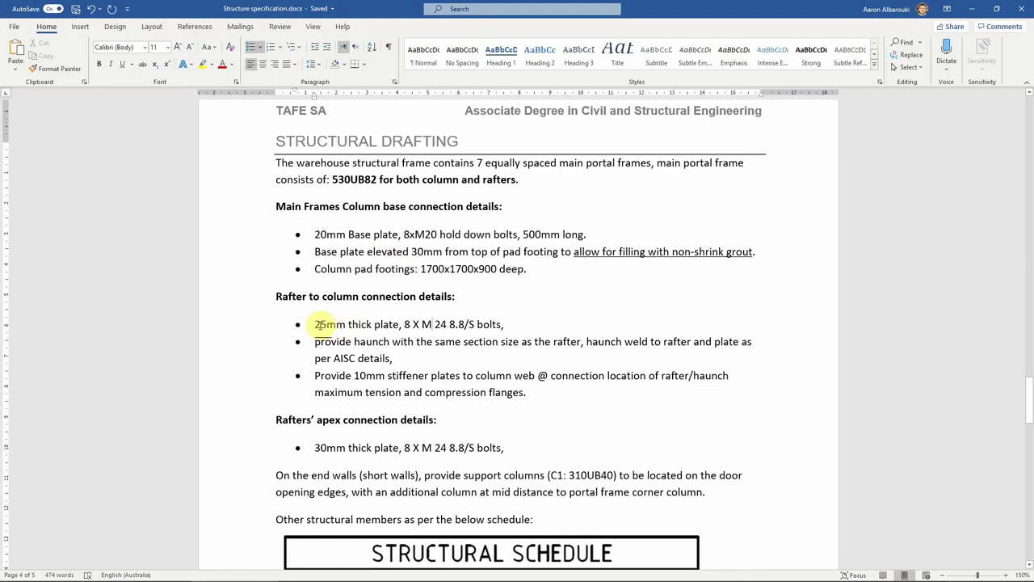
{"action": "mouse_move", "coordinate": [239, 579]}
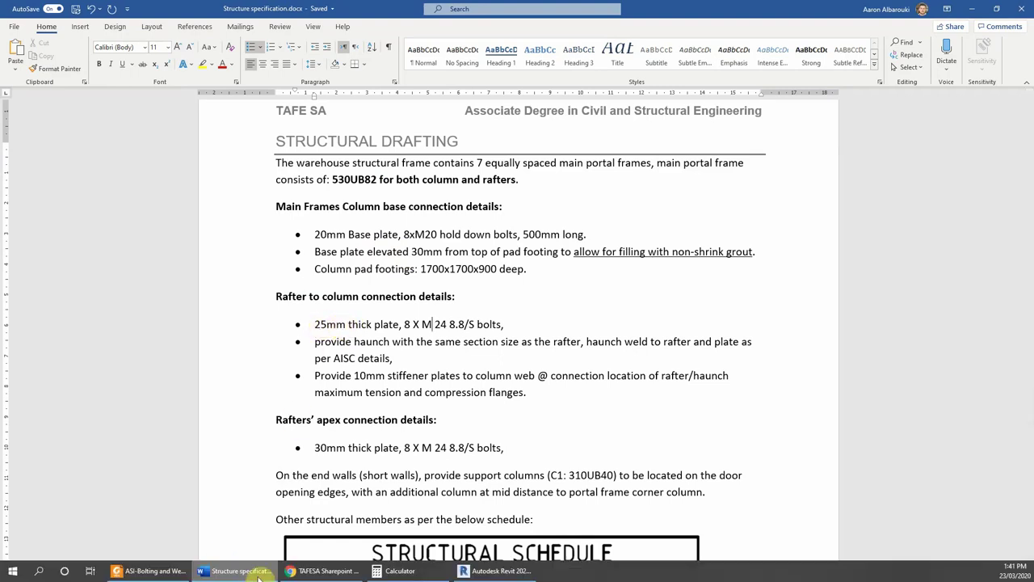
{"action": "left_click", "coordinate": [485, 570]}
{"action": "type", "text": "25"}
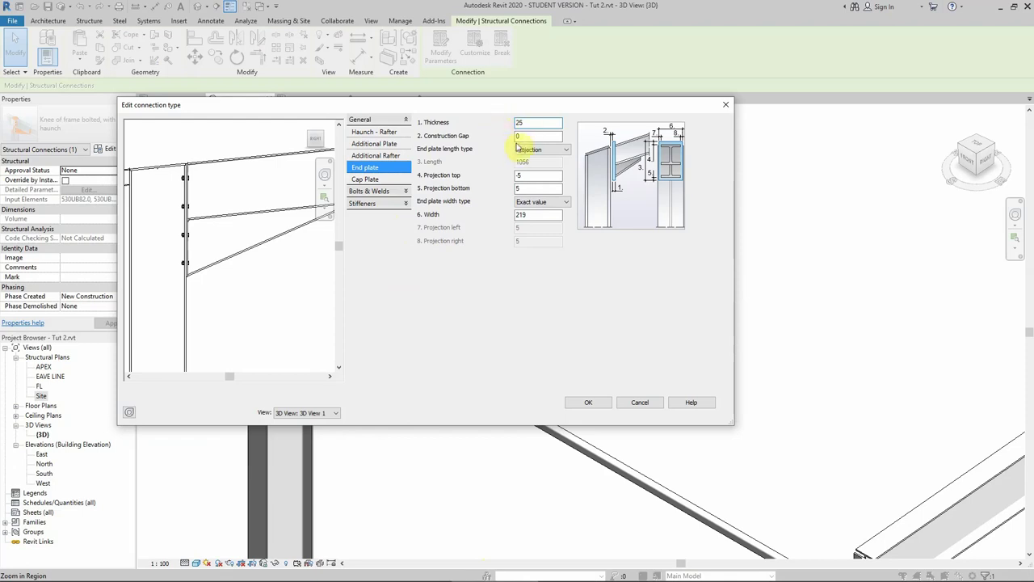
Set the end plate's construction gap to 5 and keep its length type at Projection.
{"action": "double_click", "coordinate": [535, 135]}
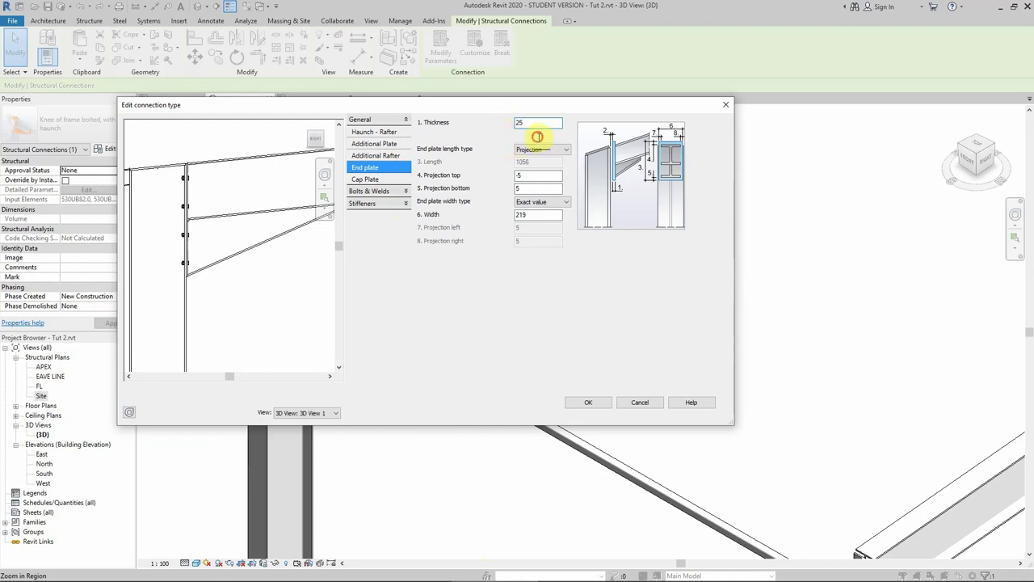
{"action": "double_click", "coordinate": [529, 136]}
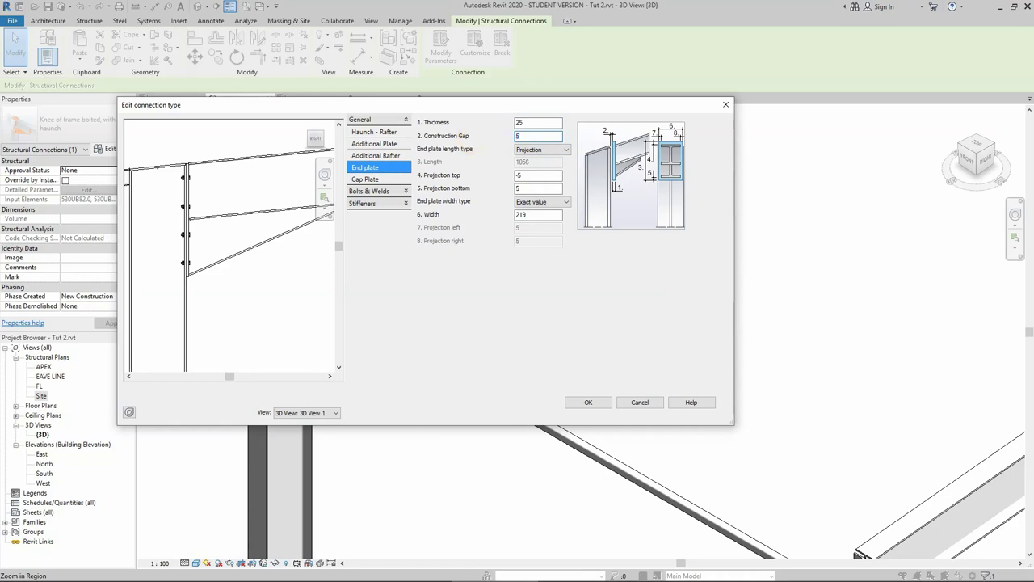
{"action": "key", "text": "shift+Tab"}
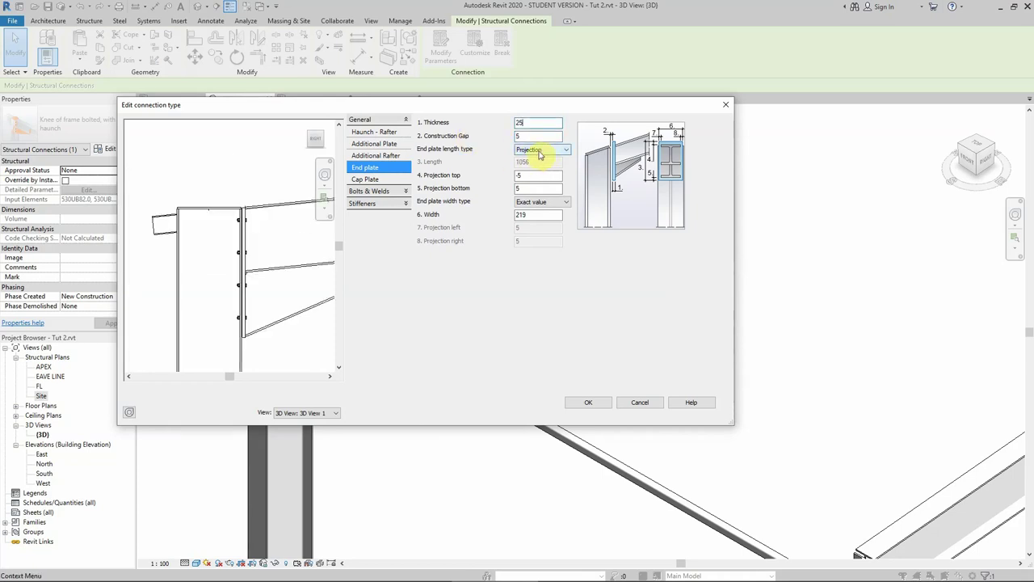
{"action": "left_click", "coordinate": [539, 151]}
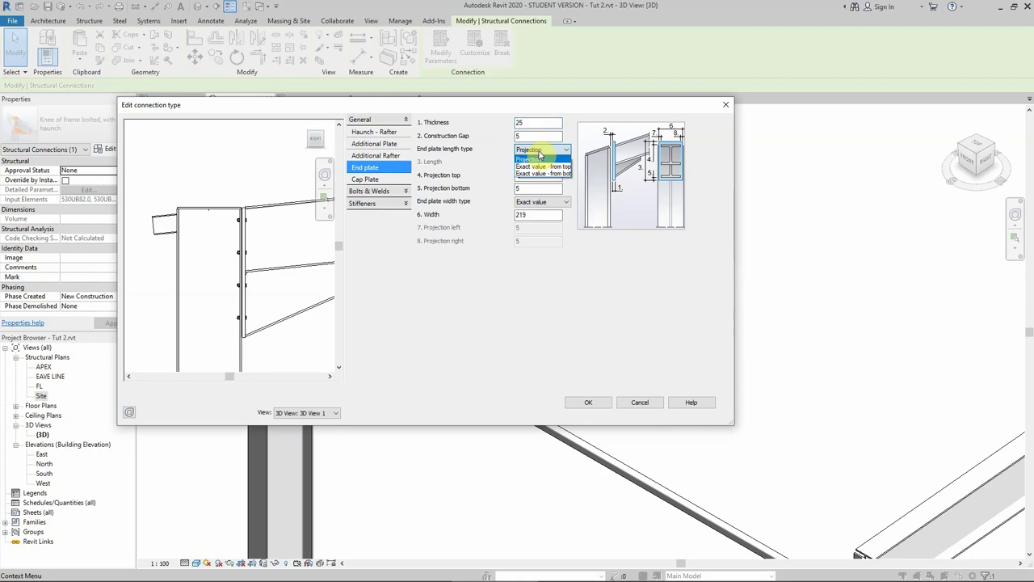
{"action": "left_click", "coordinate": [534, 158]}
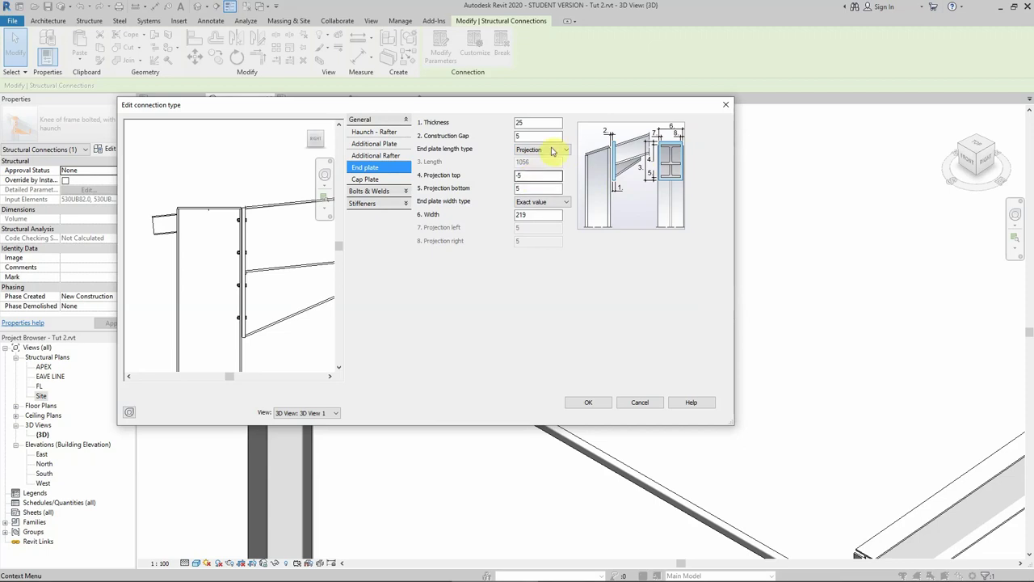
{"action": "left_click", "coordinate": [540, 150]}
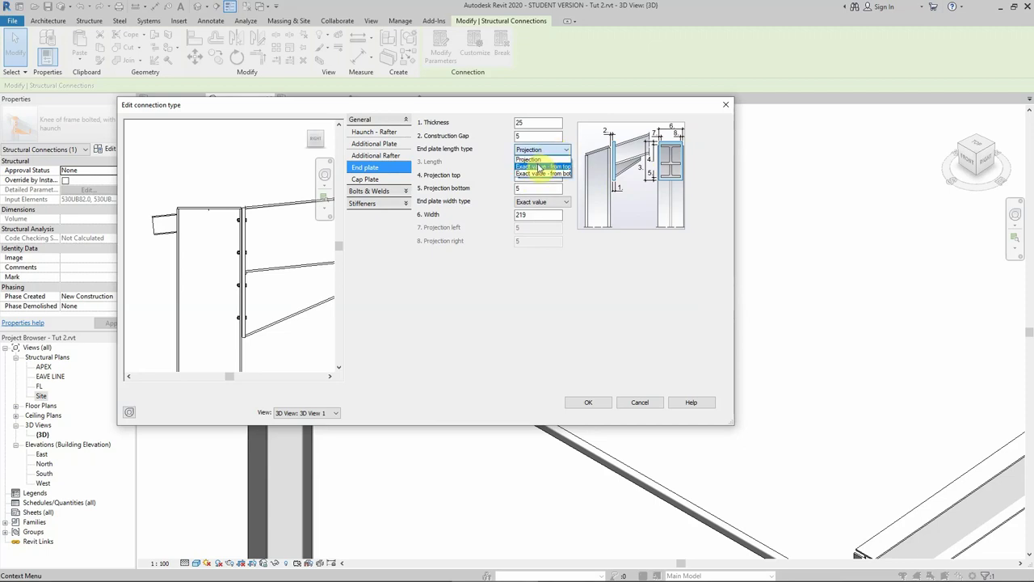
{"action": "left_click", "coordinate": [527, 150]}
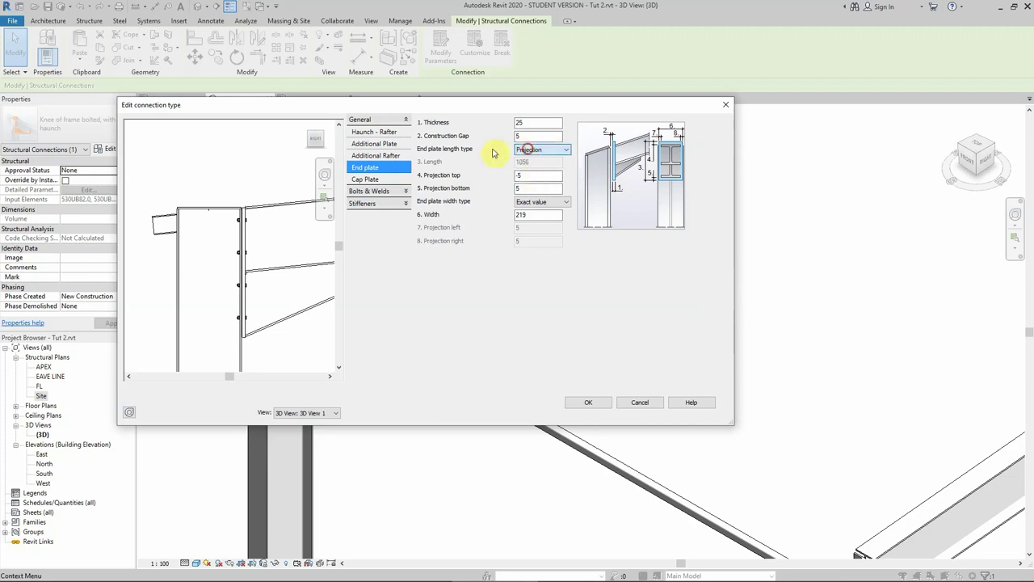
Look up minimum bolt edge distances in the ASI Bolting and Welding PDF in Foxit Reader and the required bolts in the Word specification.
{"action": "left_click", "coordinate": [548, 176]}
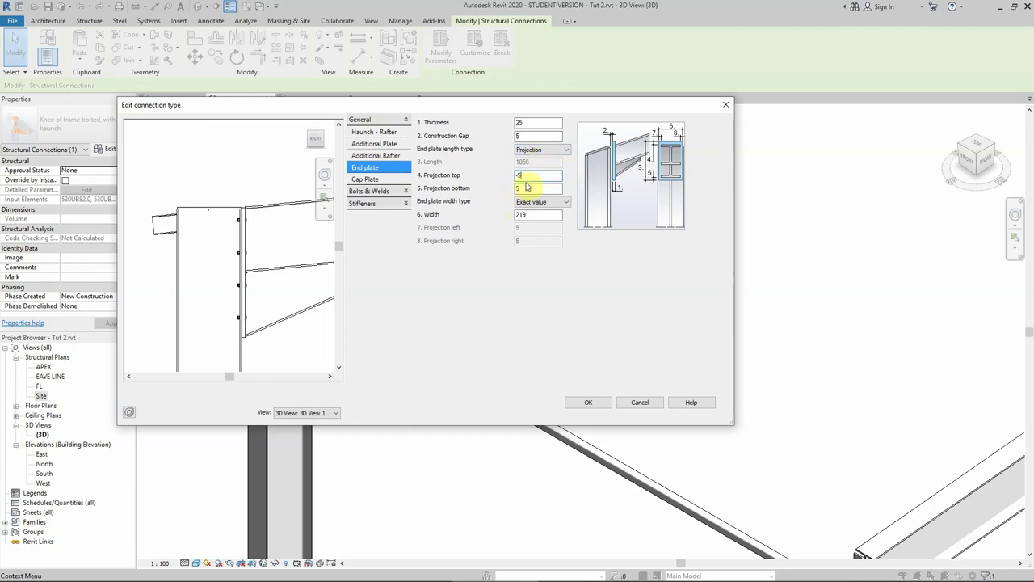
{"action": "double_click", "coordinate": [526, 175]}
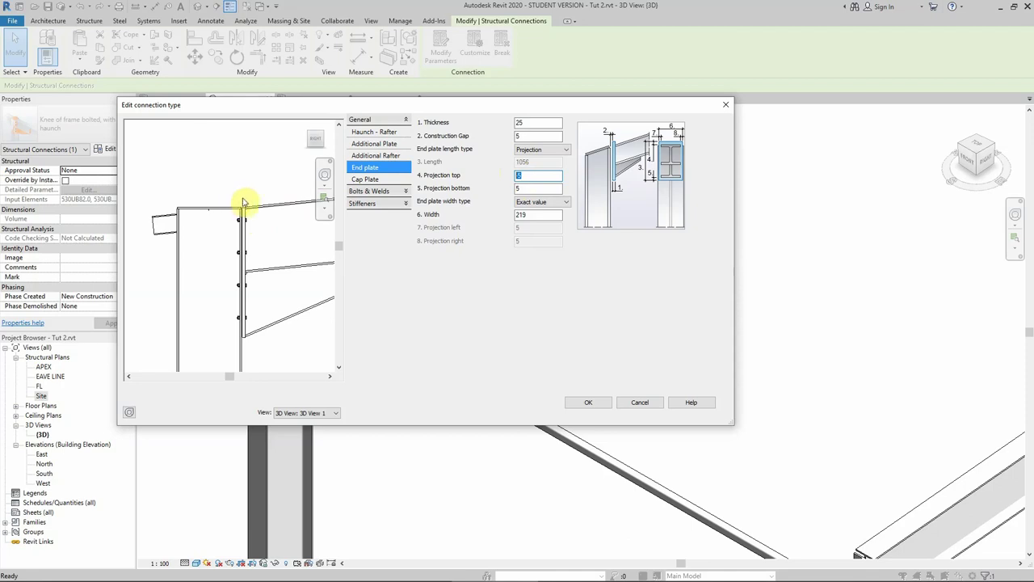
{"action": "type", "text": "-5"}
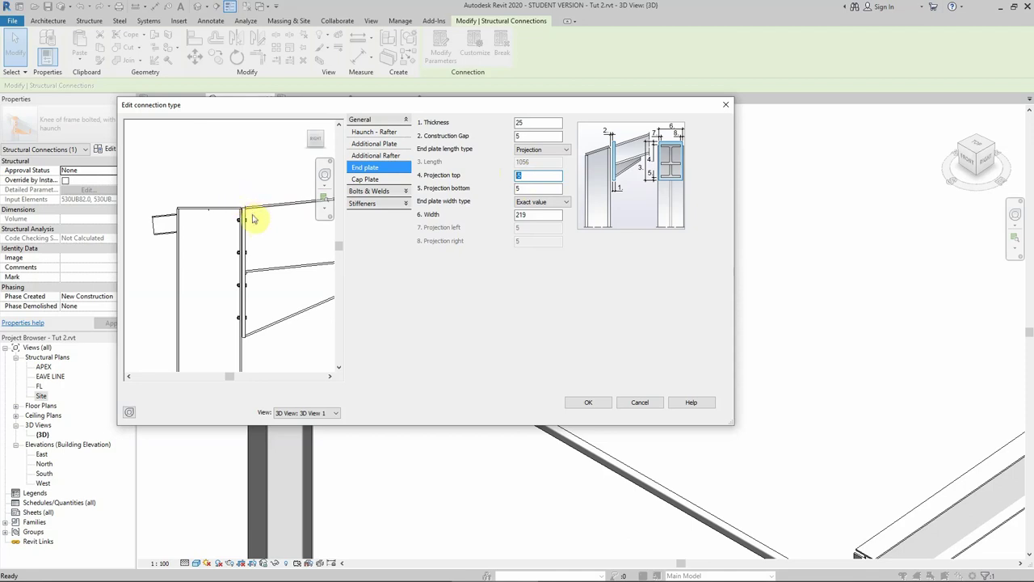
{"action": "left_click", "coordinate": [155, 571]}
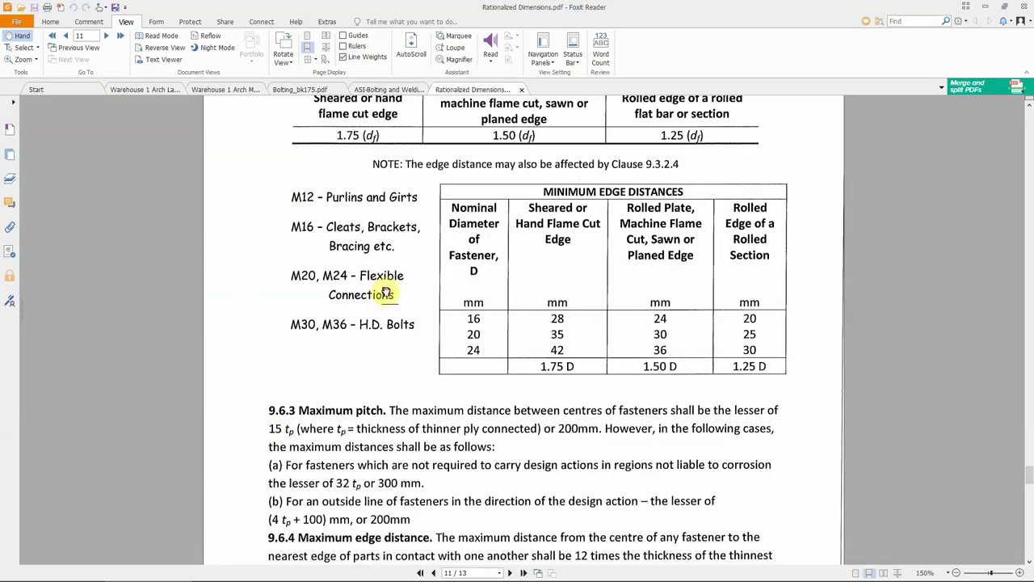
{"action": "left_click", "coordinate": [370, 89]}
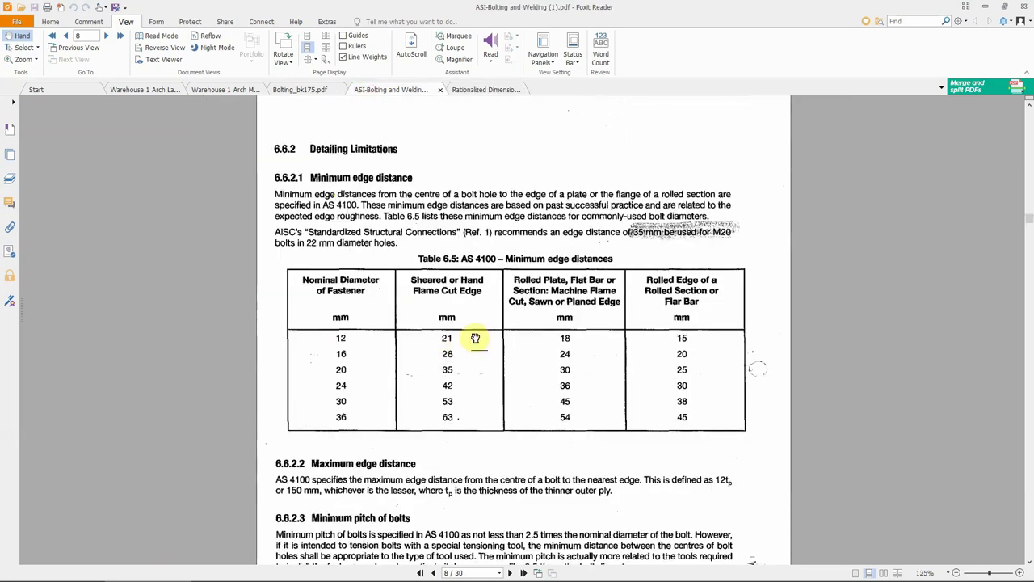
{"action": "scroll", "coordinate": [476, 336], "scroll_direction": "down", "scroll_amount": 2}
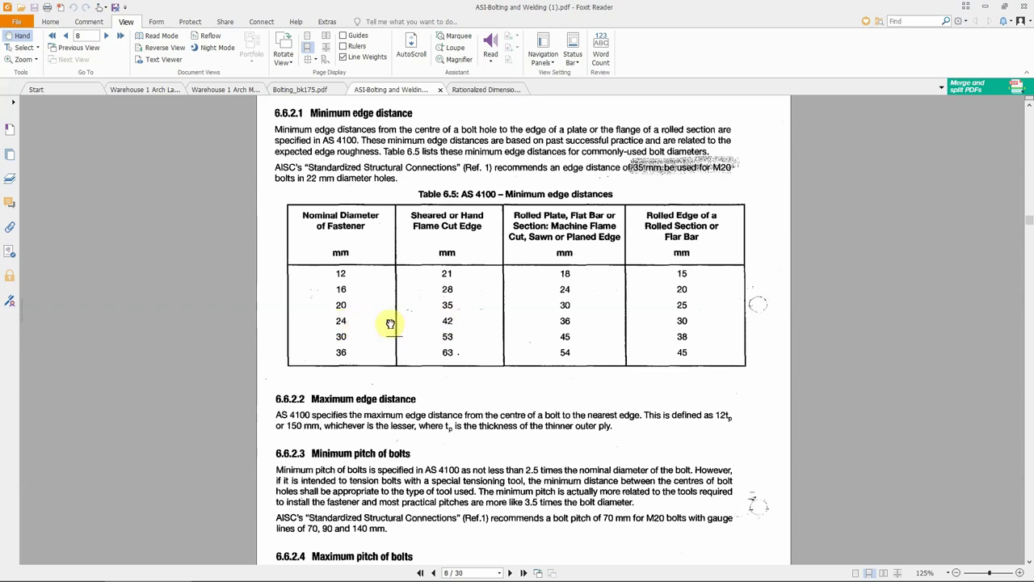
{"action": "left_click", "coordinate": [218, 574]}
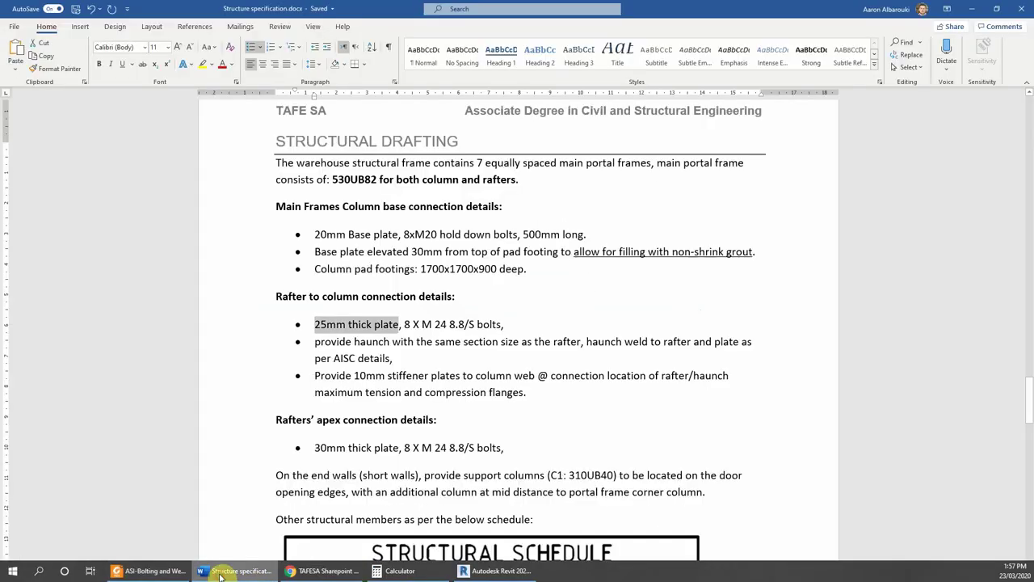
{"action": "left_click", "coordinate": [477, 572]}
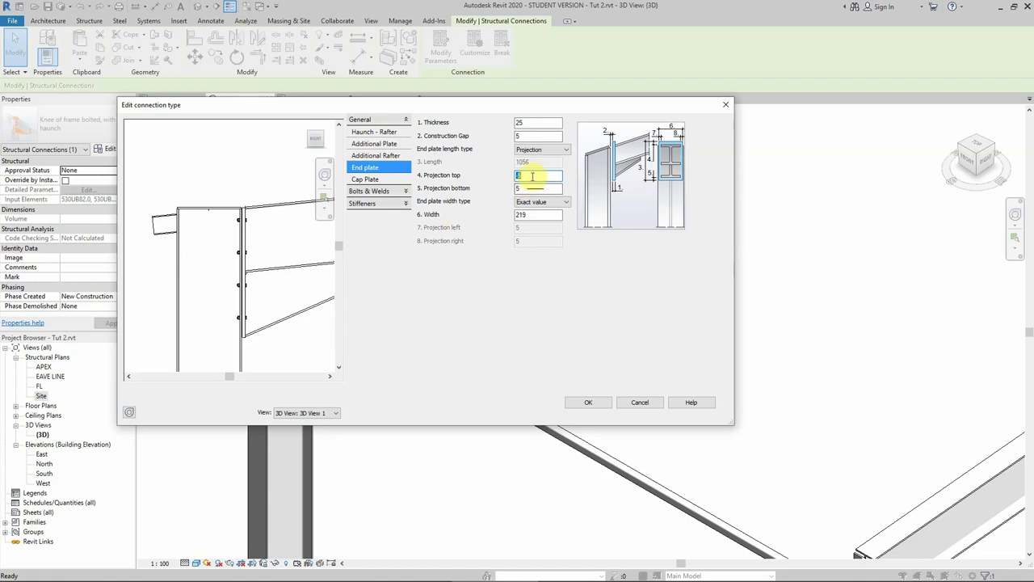
Set the end plate's top projection and bottom projection to 105 each.
{"action": "type", "text": "10"}
{"action": "left_click", "coordinate": [535, 188]}
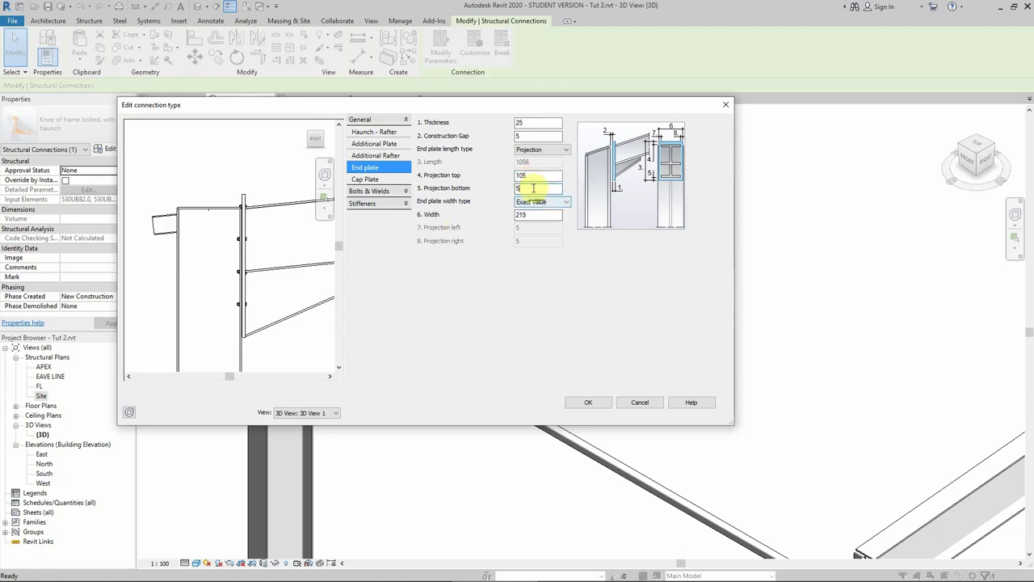
{"action": "type", "text": "8"}
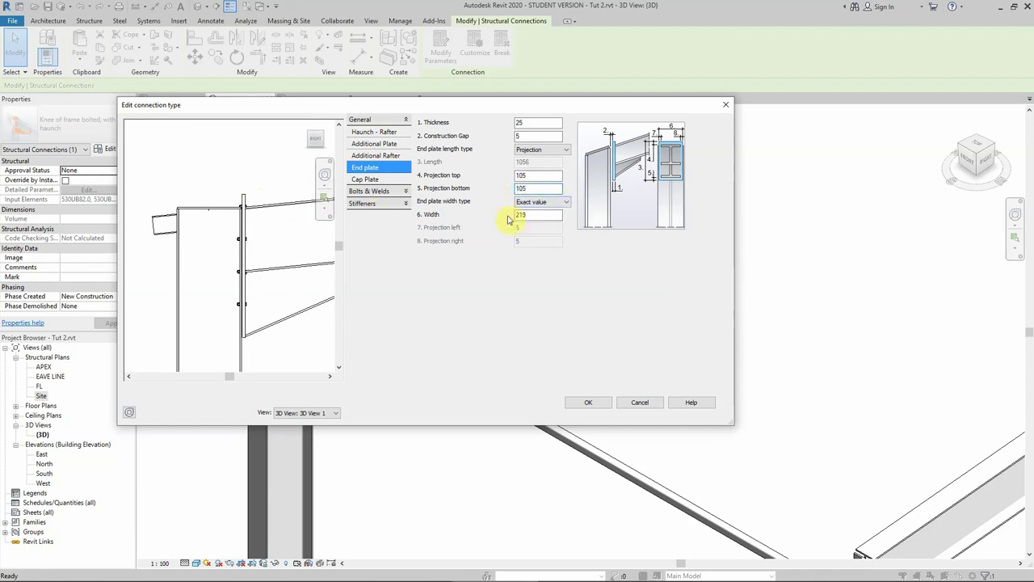
{"action": "left_click", "coordinate": [519, 215]}
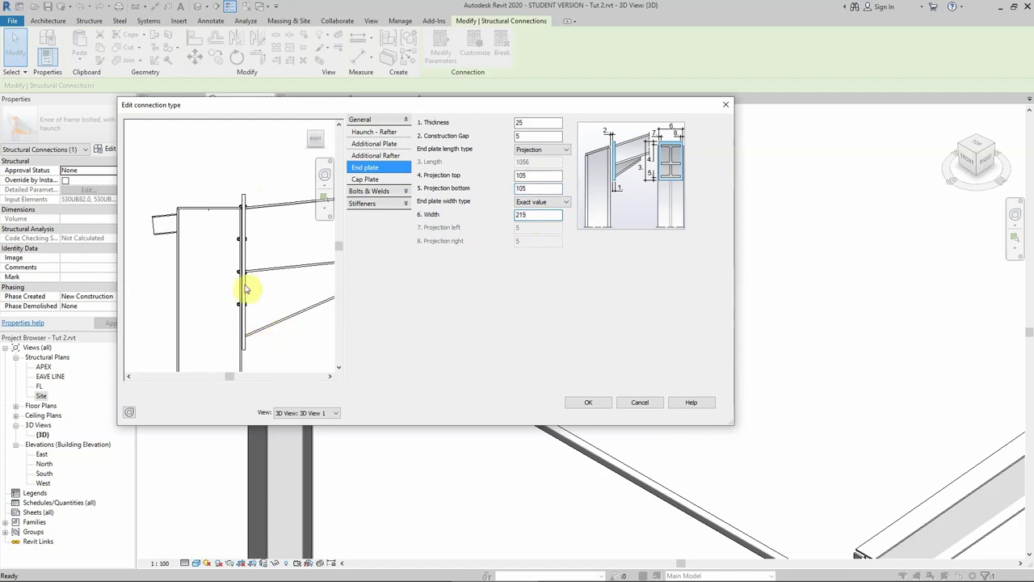
Set the cap plate's thickness to 12, keeping the plate type Full and horizontal.
{"action": "left_click", "coordinate": [364, 179]}
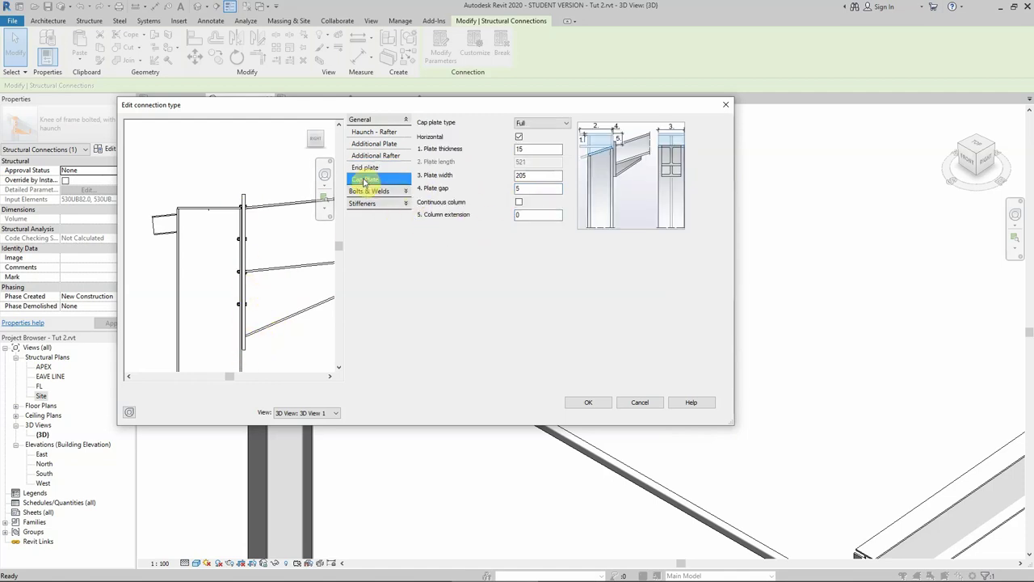
{"action": "left_click", "coordinate": [519, 137]}
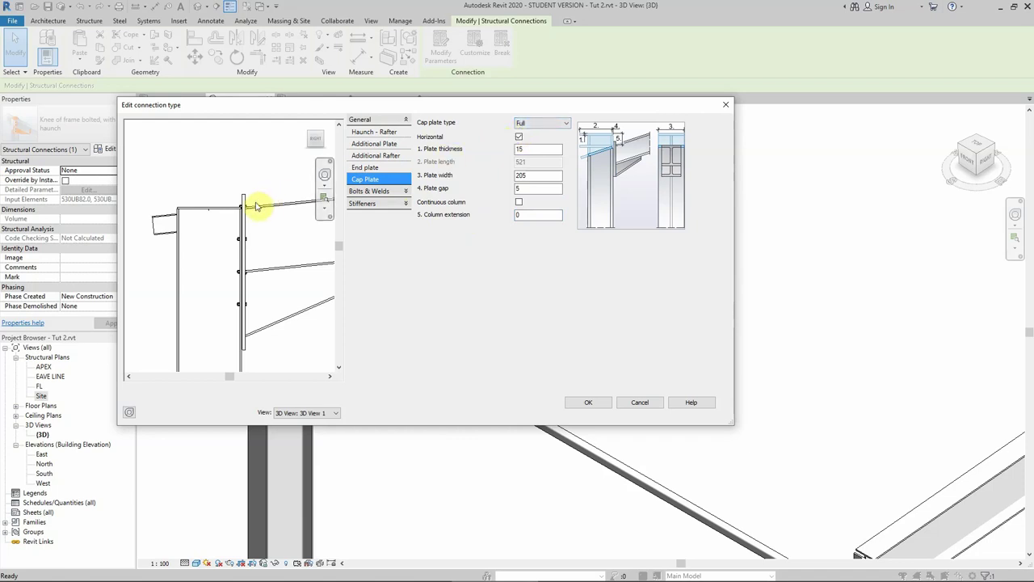
{"action": "left_click", "coordinate": [543, 150]}
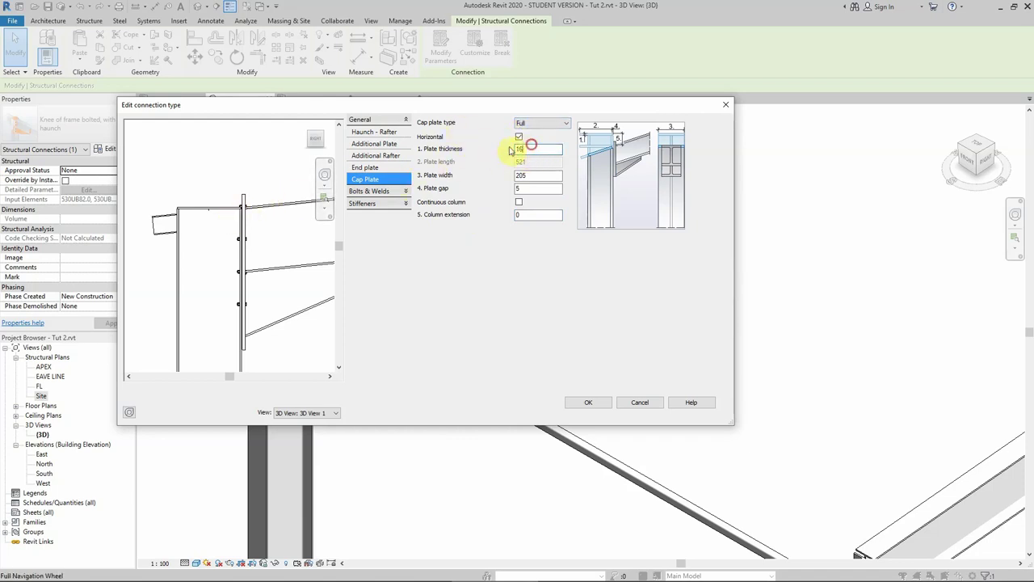
{"action": "double_click", "coordinate": [538, 151]}
{"action": "type", "text": "12"}
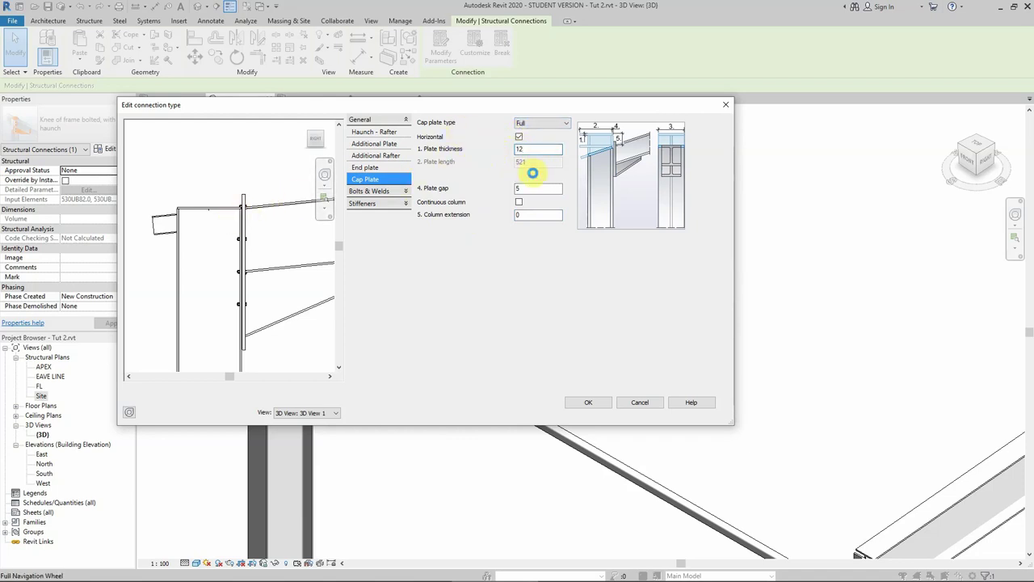
Set the cap plate's column extension to 117 and check its alignment with the end plate's top in the preview.
{"action": "left_click", "coordinate": [525, 216]}
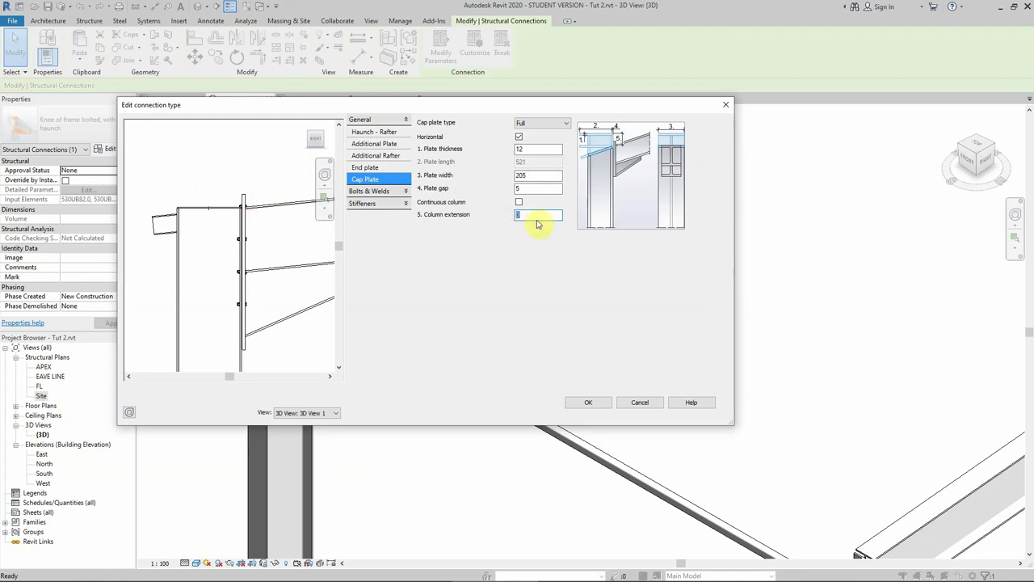
{"action": "type", "text": "100"}
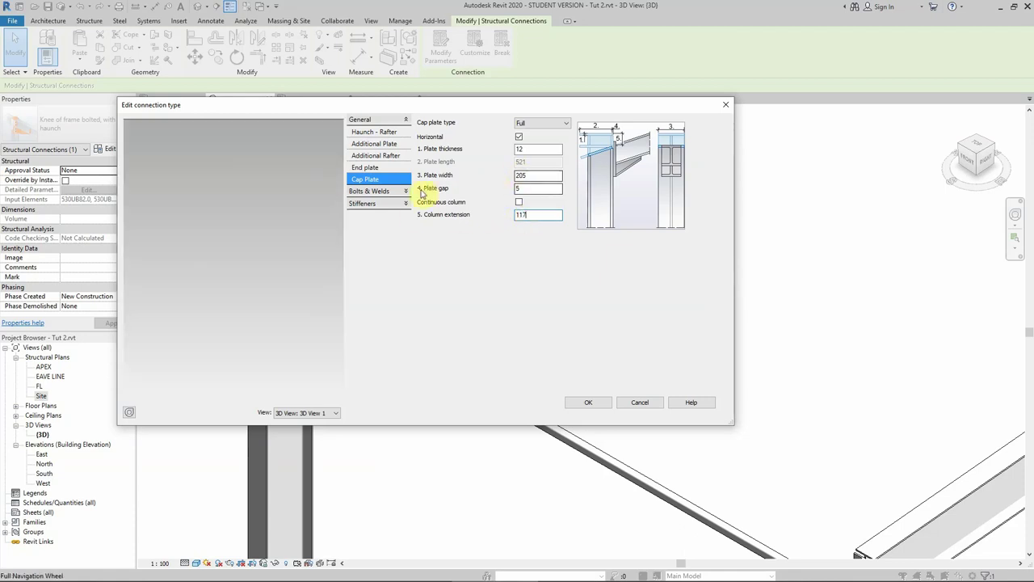
{"action": "scroll", "coordinate": [221, 197], "scroll_direction": "up", "scroll_amount": 3}
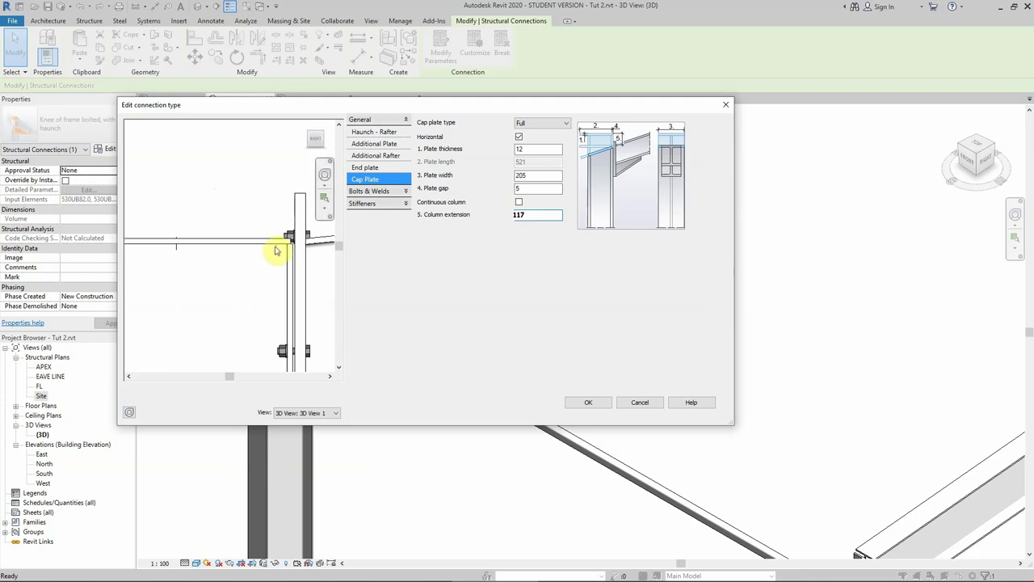
{"action": "left_click", "coordinate": [261, 281]}
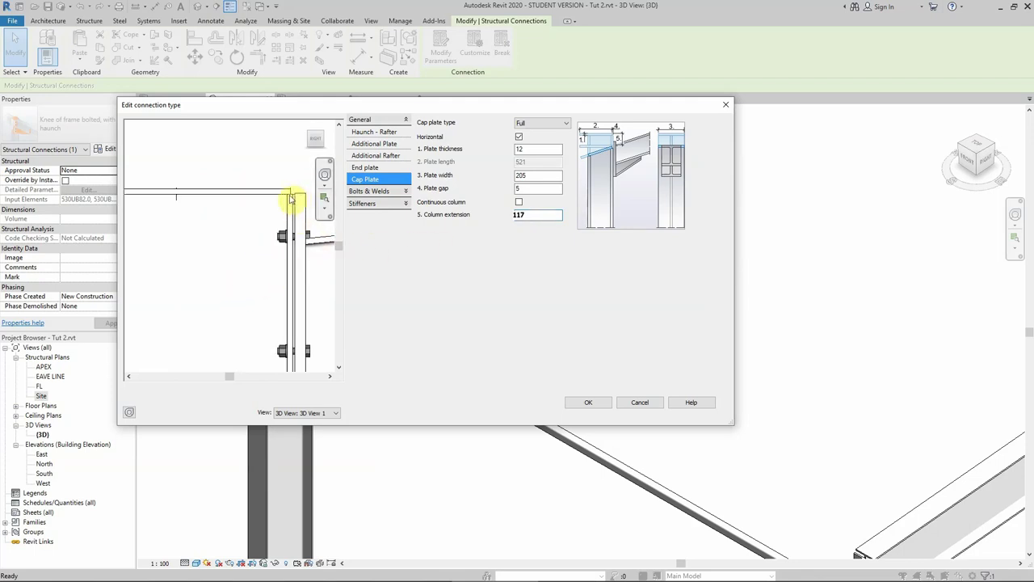
Set the connection's bolts to type AS 1252, grade 8.8/S and diameter 24.00 mm.
{"action": "left_click", "coordinate": [369, 191]}
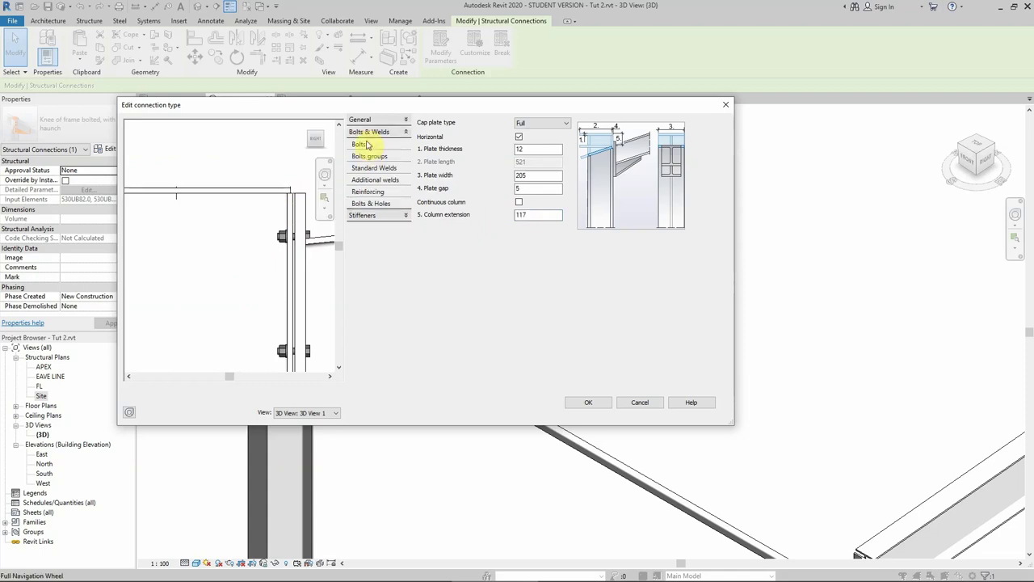
{"action": "left_click", "coordinate": [361, 145]}
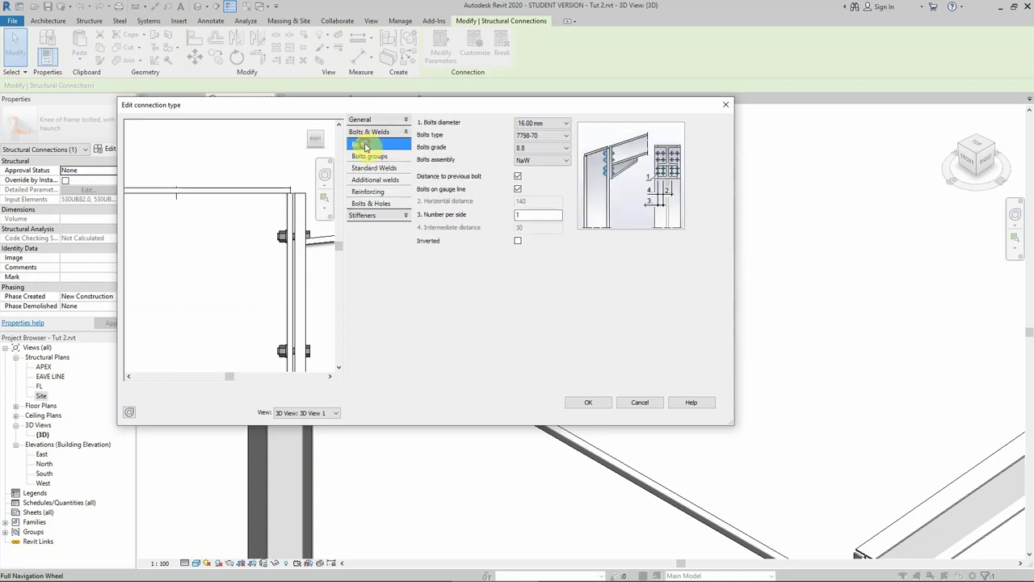
{"action": "left_click", "coordinate": [541, 123]}
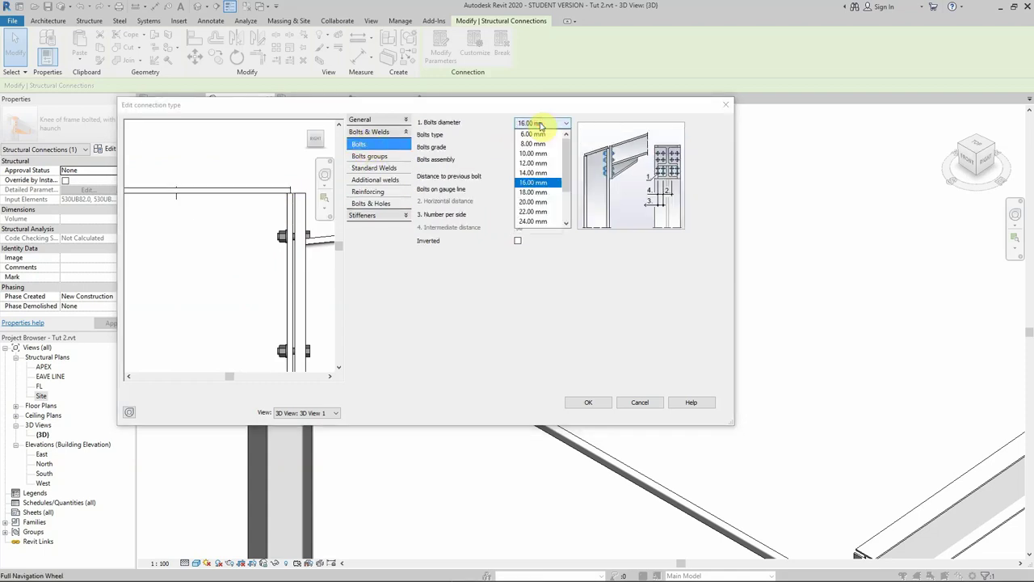
{"action": "left_click", "coordinate": [480, 134]}
{"action": "left_click", "coordinate": [540, 135]}
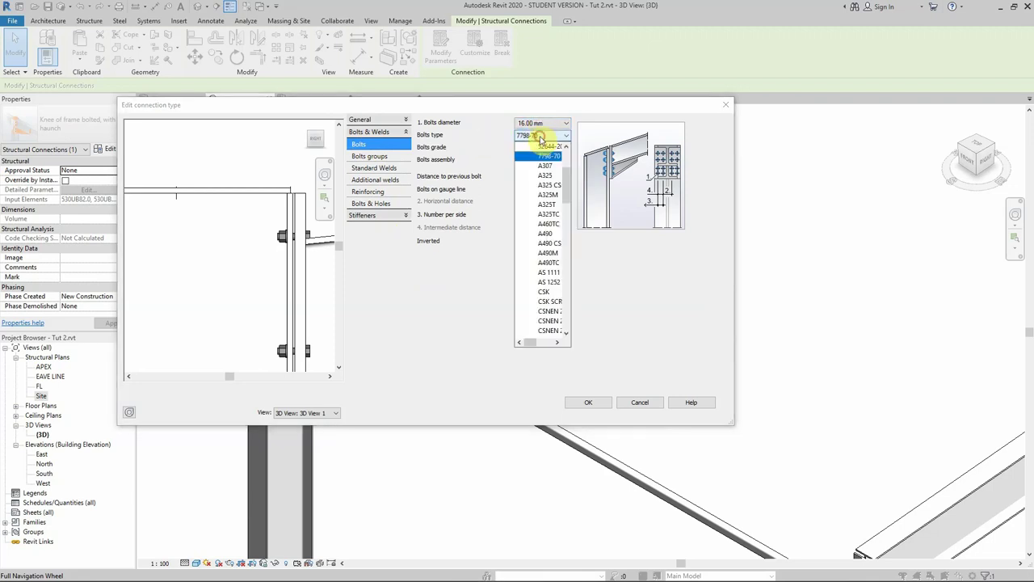
{"action": "left_click", "coordinate": [535, 281]}
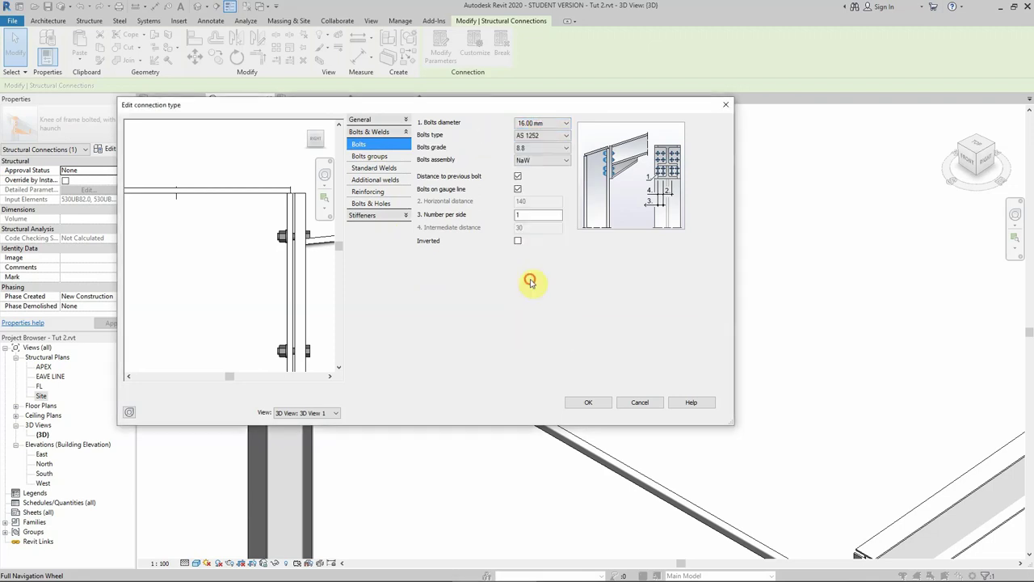
{"action": "left_click", "coordinate": [523, 151]}
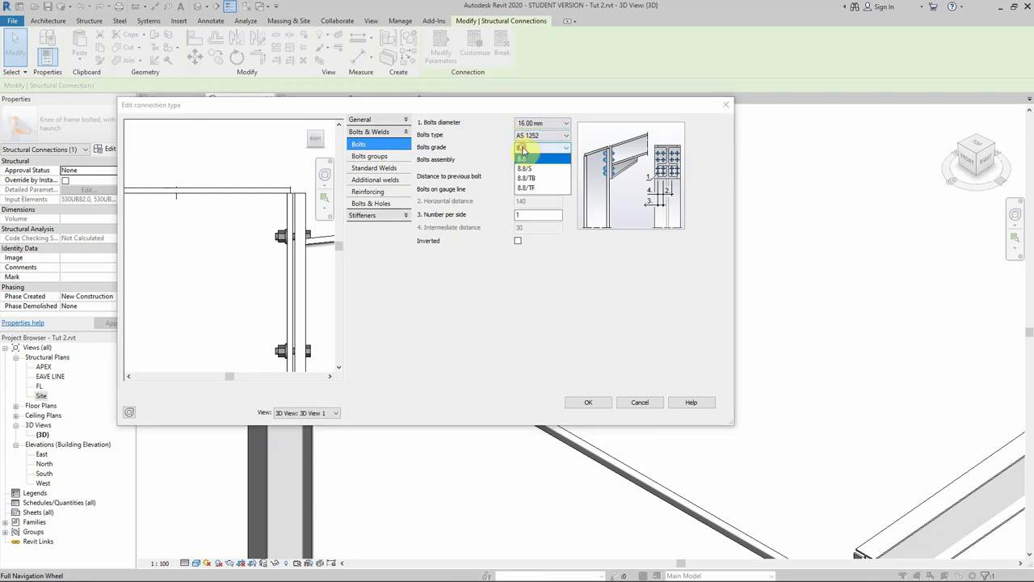
{"action": "left_click", "coordinate": [521, 166]}
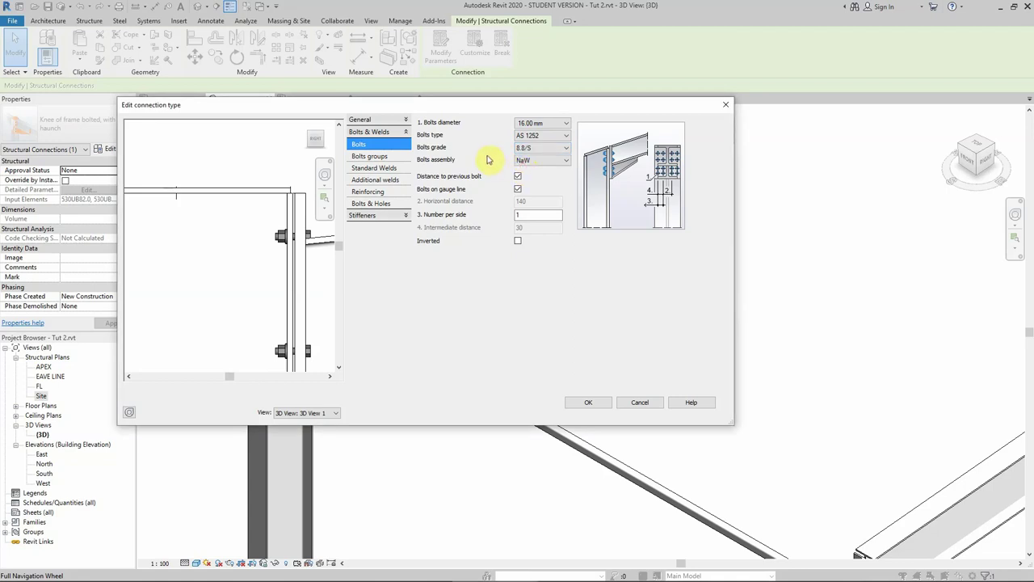
{"action": "left_click", "coordinate": [526, 124]}
{"action": "left_click", "coordinate": [533, 162]}
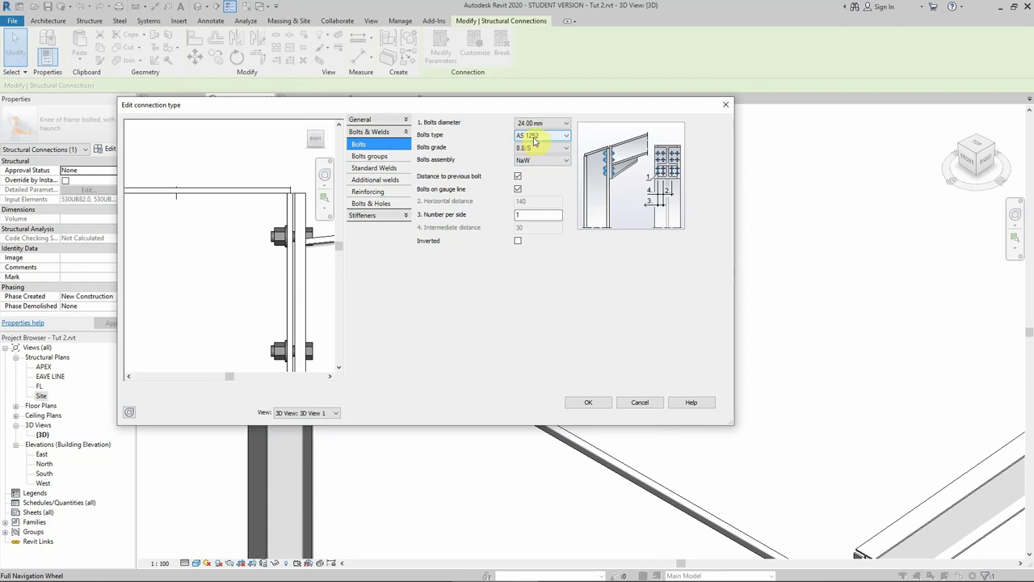
Try bolt type AS 1111 and return to AS 1252 with grade 8.8/S.
{"action": "left_click", "coordinate": [533, 138]}
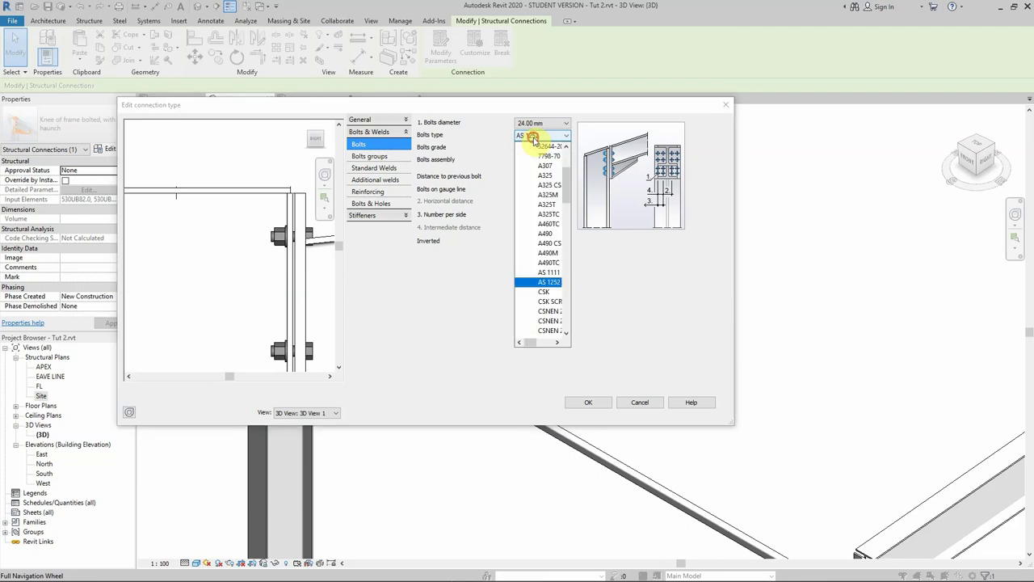
{"action": "left_click", "coordinate": [553, 274]}
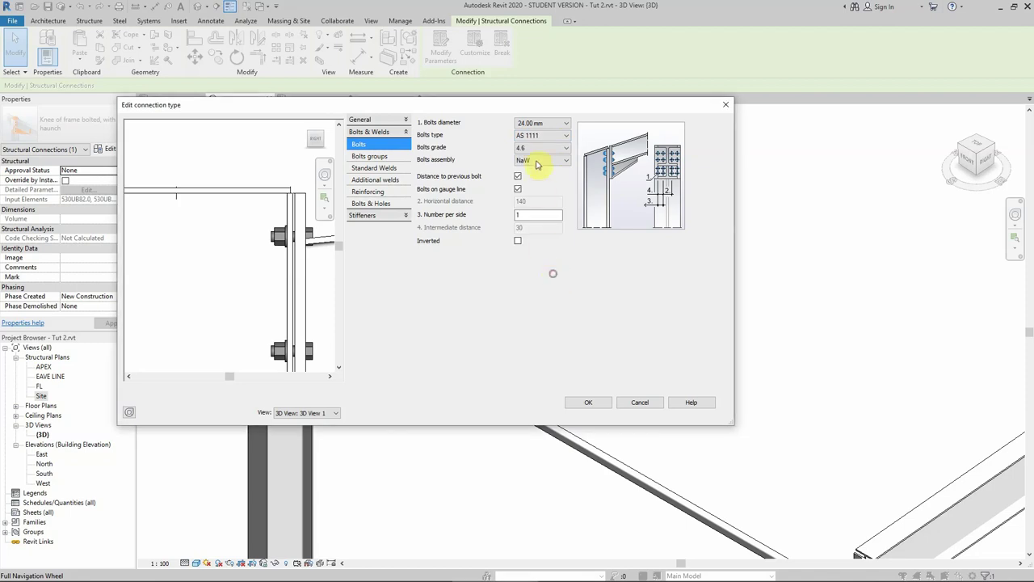
{"action": "left_click", "coordinate": [537, 136]}
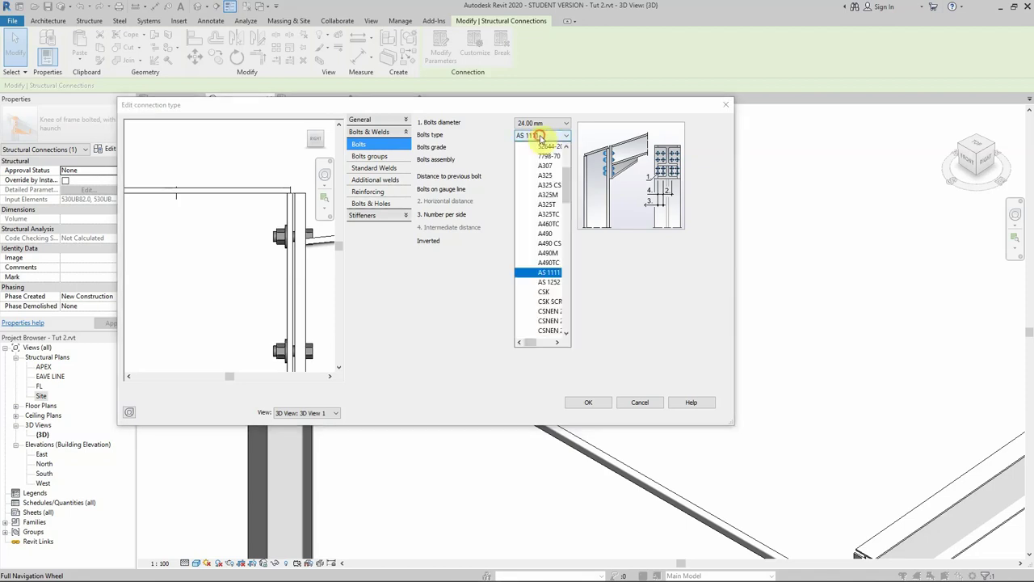
{"action": "left_click", "coordinate": [552, 283]}
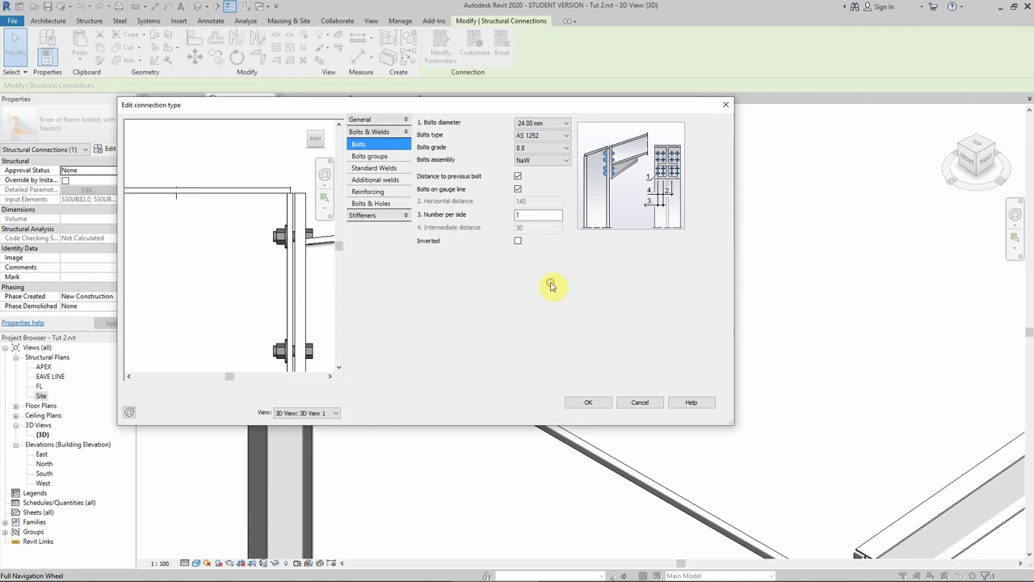
{"action": "left_click", "coordinate": [522, 149]}
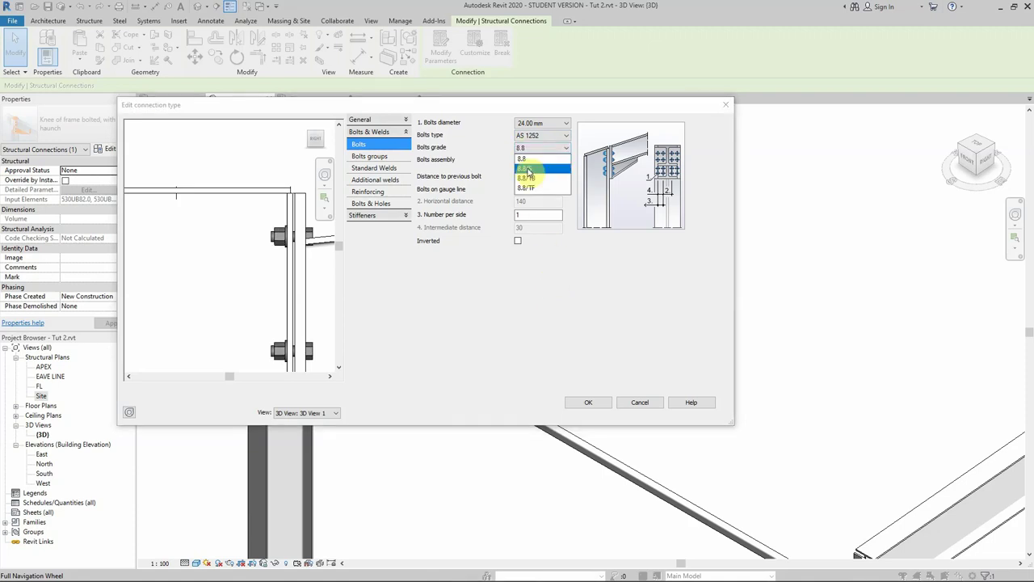
{"action": "left_click", "coordinate": [526, 170]}
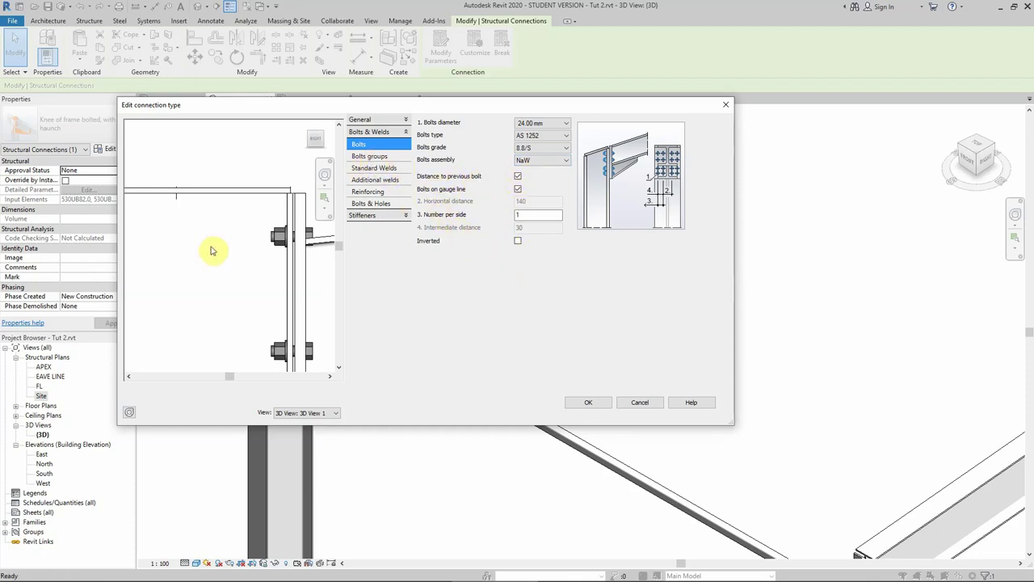
Try a bolt horizontal distance of 60 with the gauge line option off, and turn bolts on gauge line back on.
{"action": "left_click", "coordinate": [317, 139]}
{"action": "middle_click_drag", "start_coordinate": [185, 281], "coordinate": [203, 226], "text": "shift"}
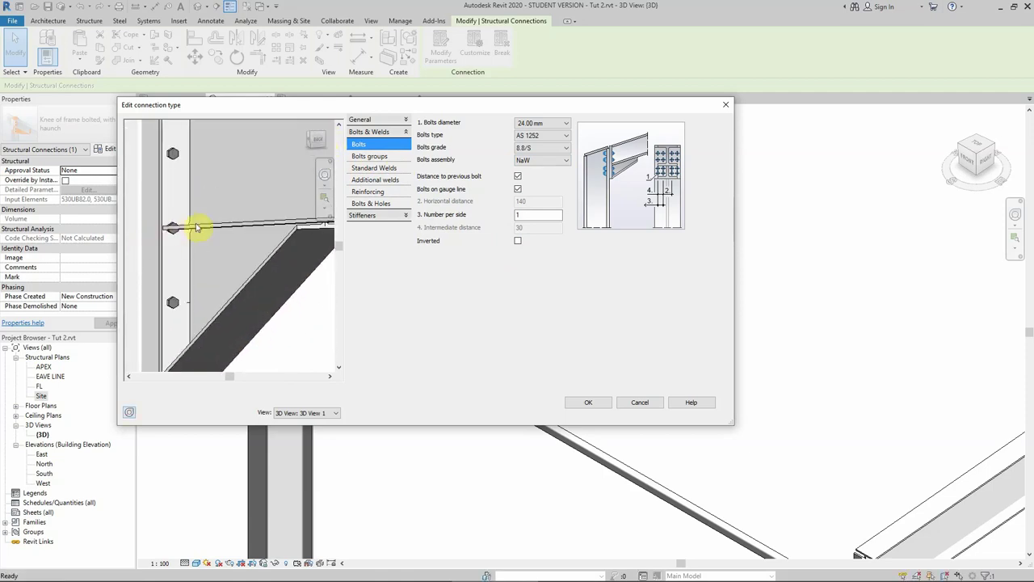
{"action": "scroll", "coordinate": [206, 210], "scroll_direction": "up", "scroll_amount": 5}
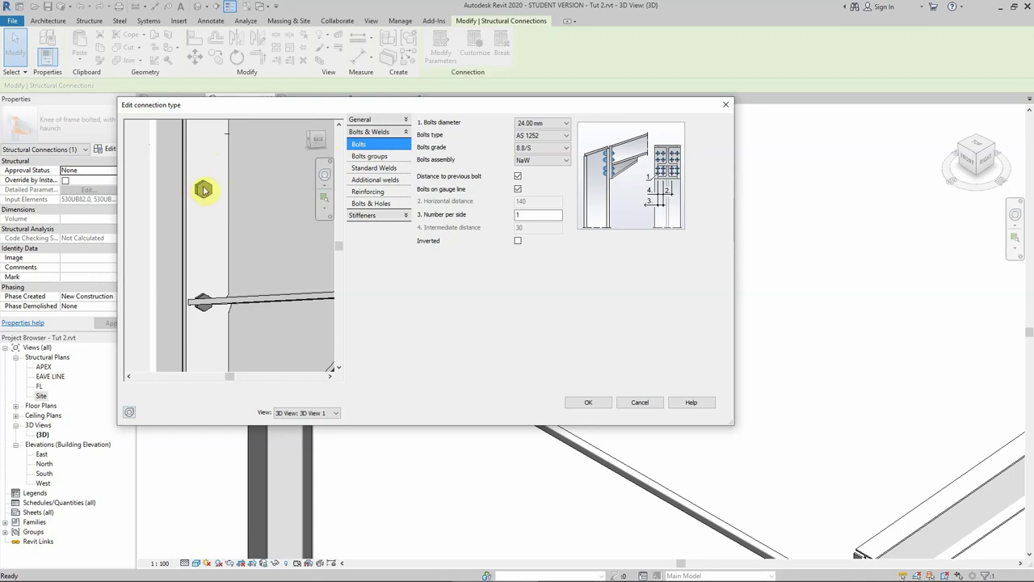
{"action": "middle_click_drag", "start_coordinate": [231, 222], "coordinate": [229, 179], "text": "shift"}
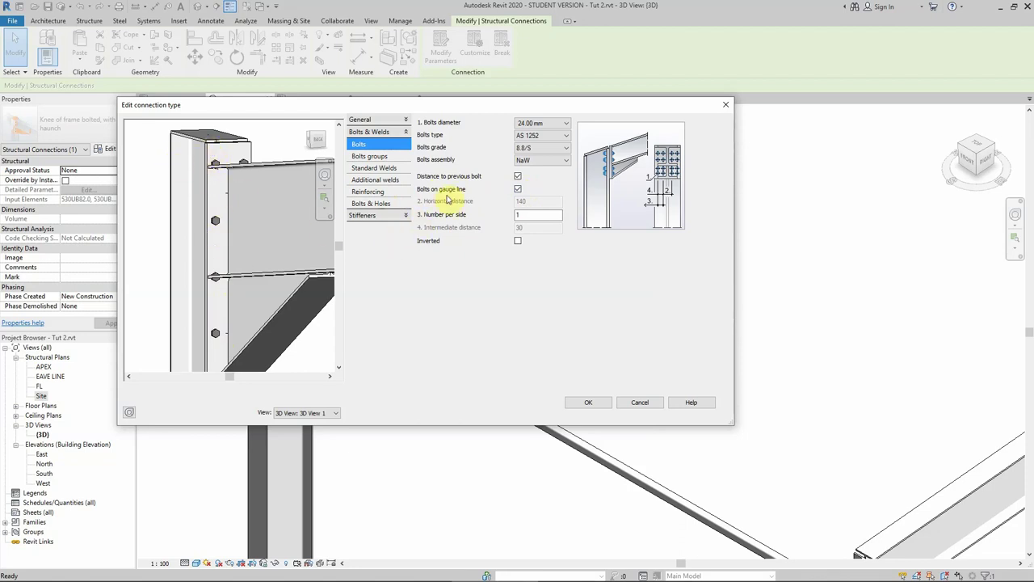
{"action": "left_click", "coordinate": [517, 189]}
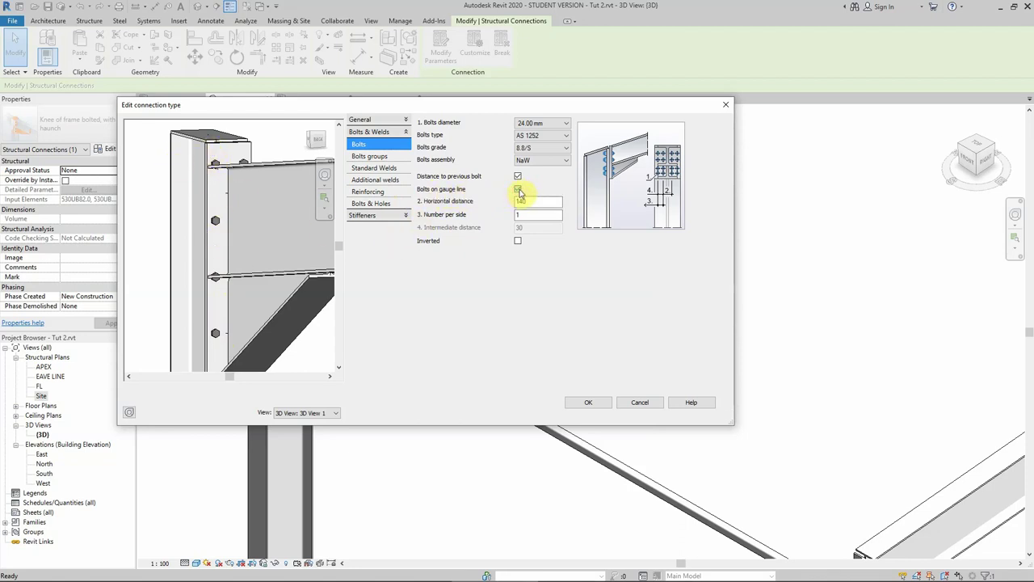
{"action": "double_click", "coordinate": [535, 201]}
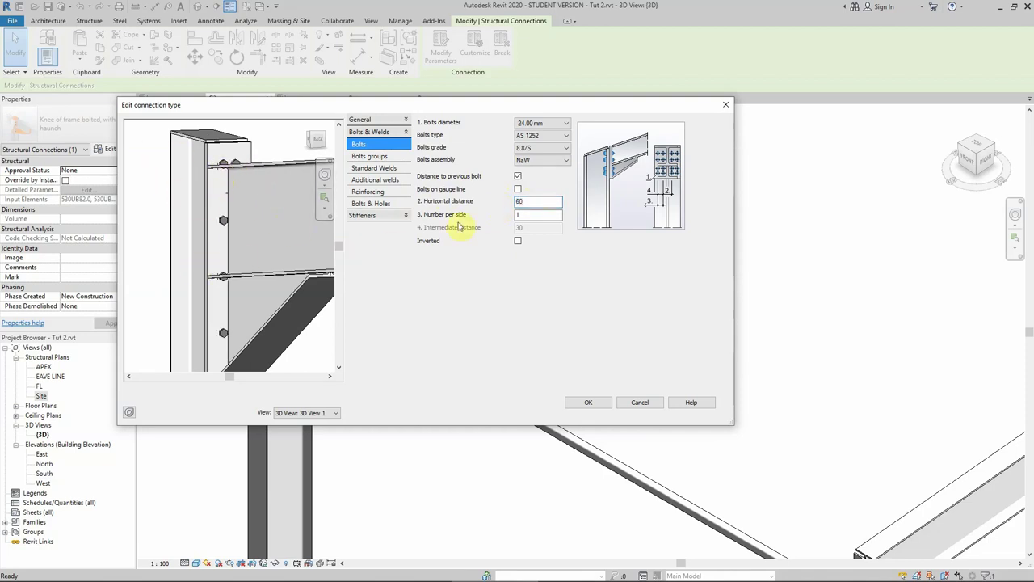
{"action": "left_click", "coordinate": [517, 190]}
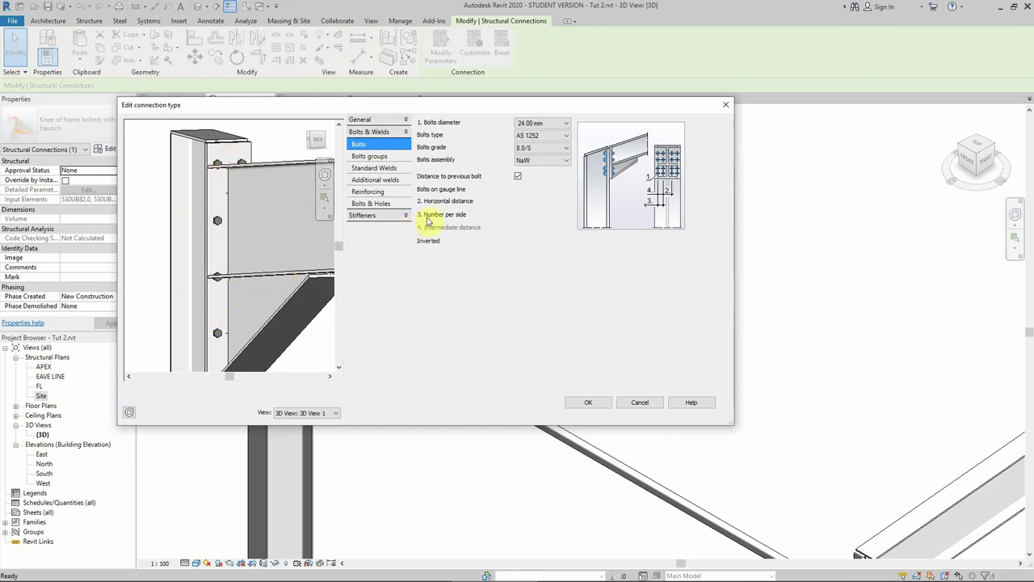
Set the start distance of bolt group 1 to 45.
{"action": "left_click", "coordinate": [370, 156]}
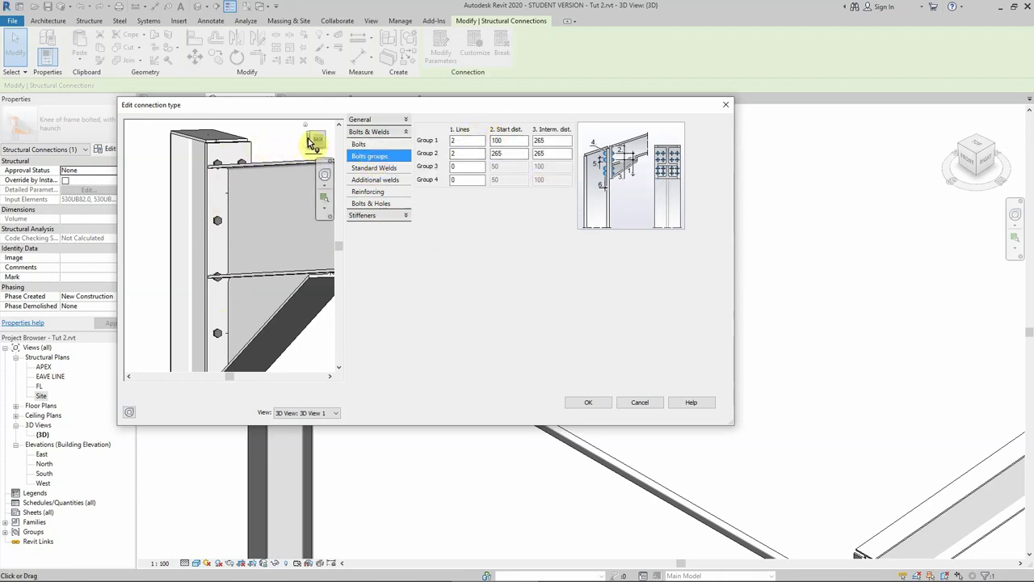
{"action": "left_click", "coordinate": [314, 143]}
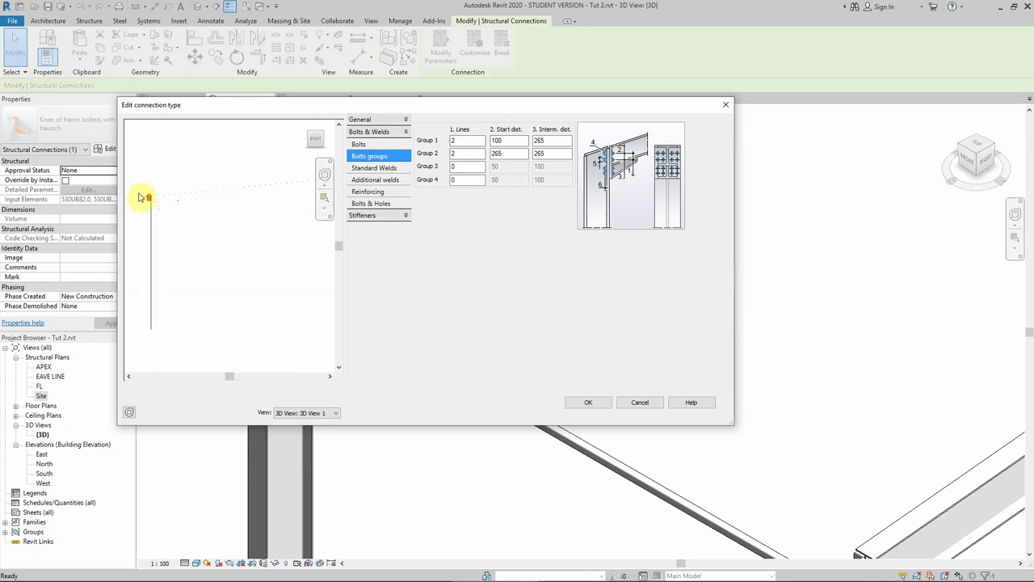
{"action": "scroll", "coordinate": [197, 198], "scroll_direction": "up", "scroll_amount": 5}
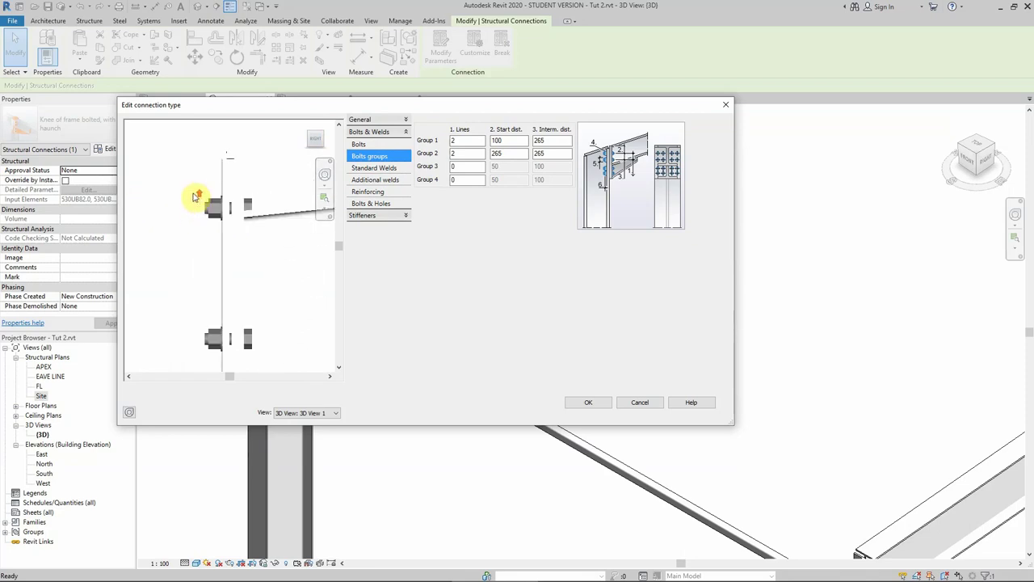
{"action": "scroll", "coordinate": [197, 198], "scroll_direction": "down", "scroll_amount": 4}
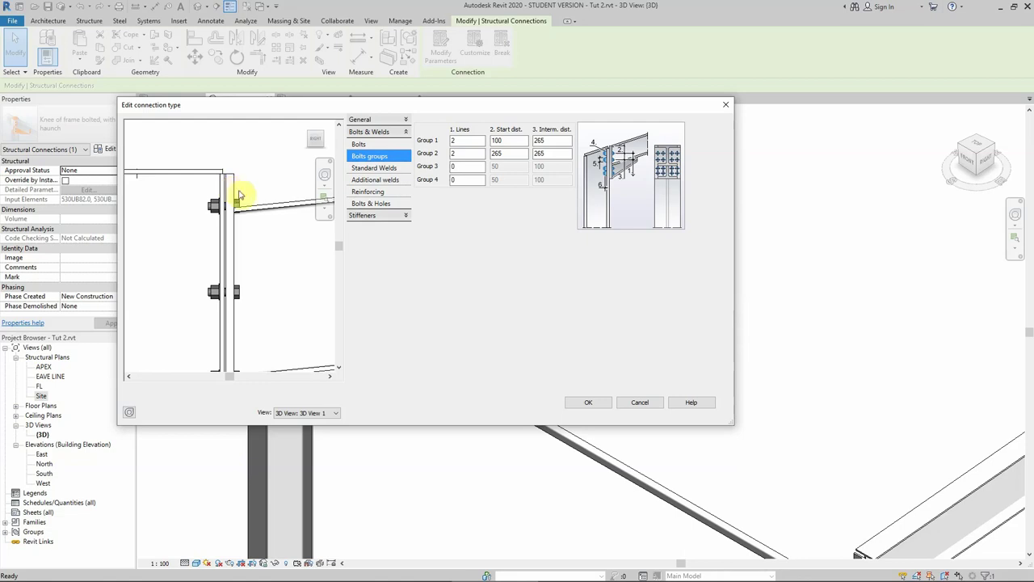
{"action": "left_click", "coordinate": [505, 140]}
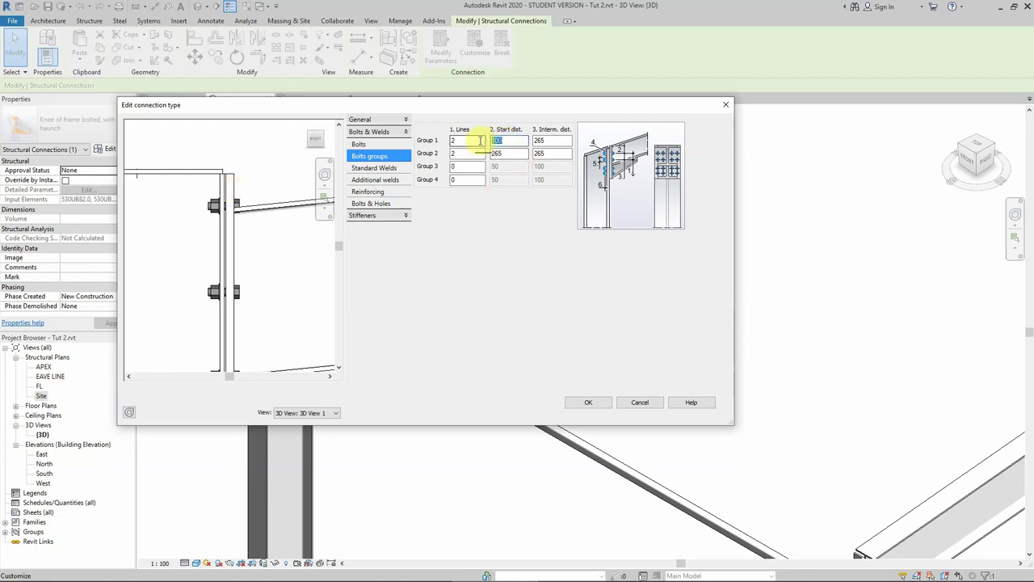
{"action": "type", "text": "45"}
Try intermediate distances of 120 and 150 for bolt group 1 and settle on 140.
{"action": "left_click", "coordinate": [552, 141]}
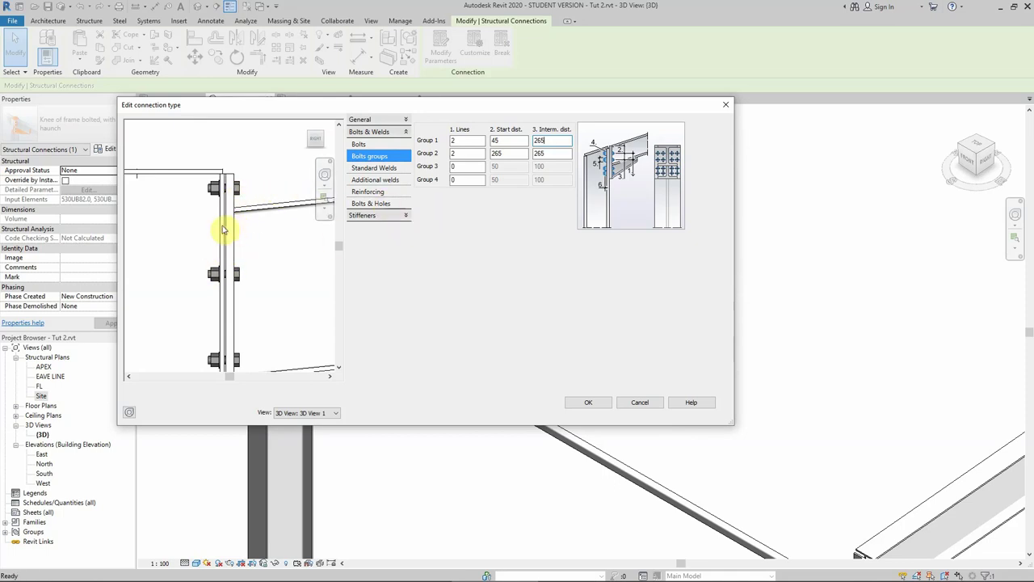
{"action": "double_click", "coordinate": [550, 141]}
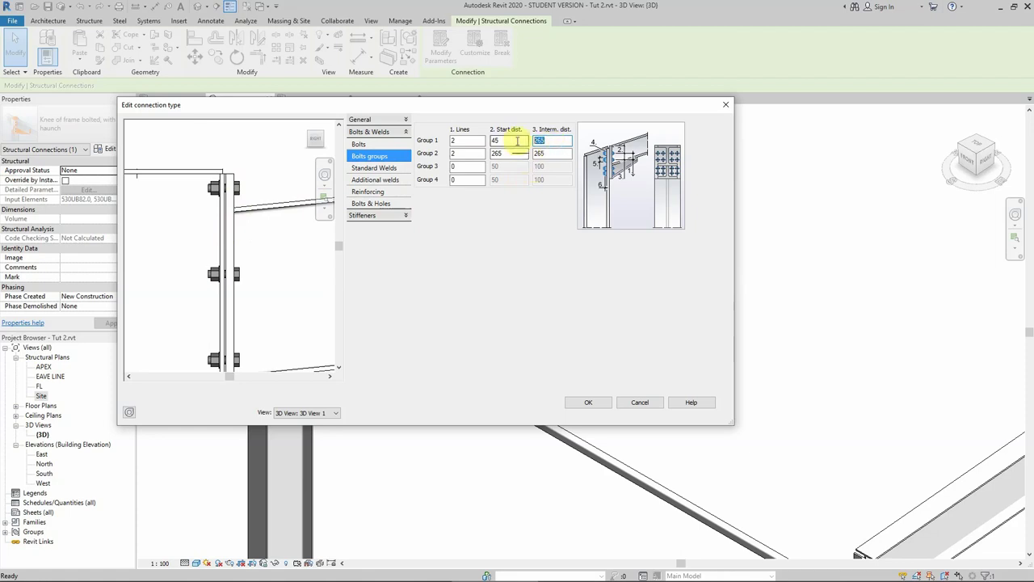
{"action": "type", "text": "120"}
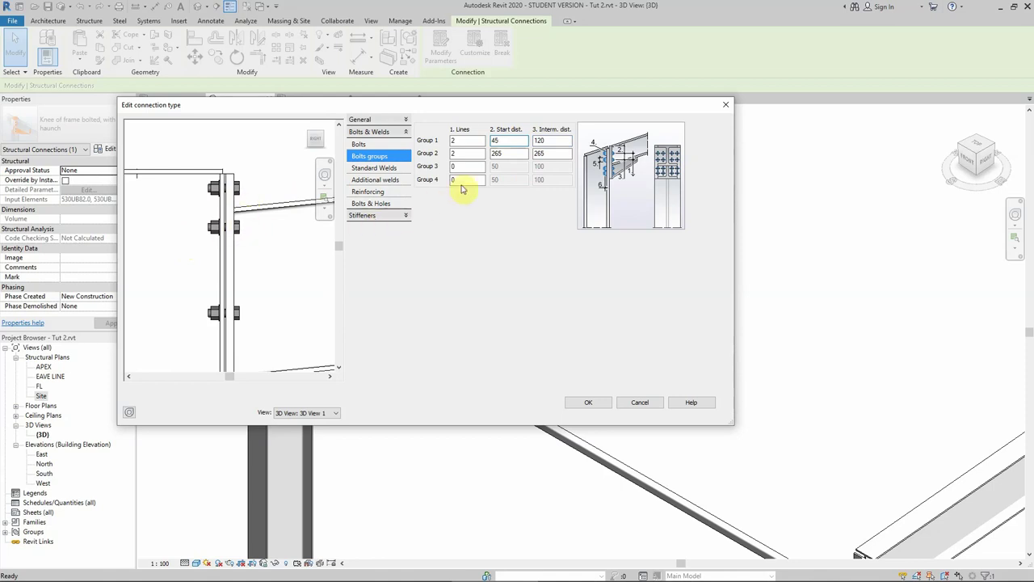
{"action": "left_click", "coordinate": [550, 141]}
{"action": "type", "text": "150"}
{"action": "left_click", "coordinate": [547, 154]}
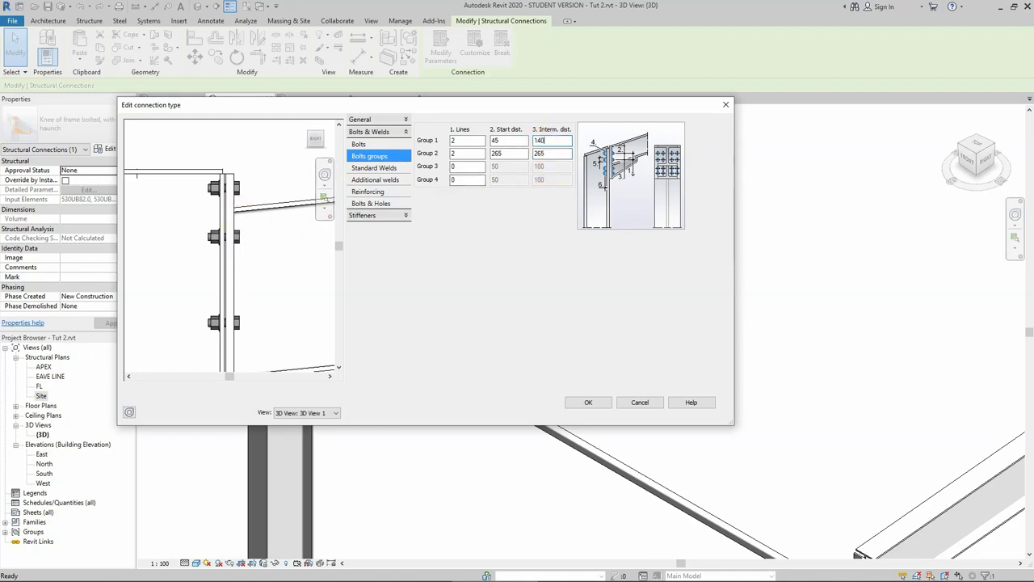
{"action": "left_click", "coordinate": [522, 140]}
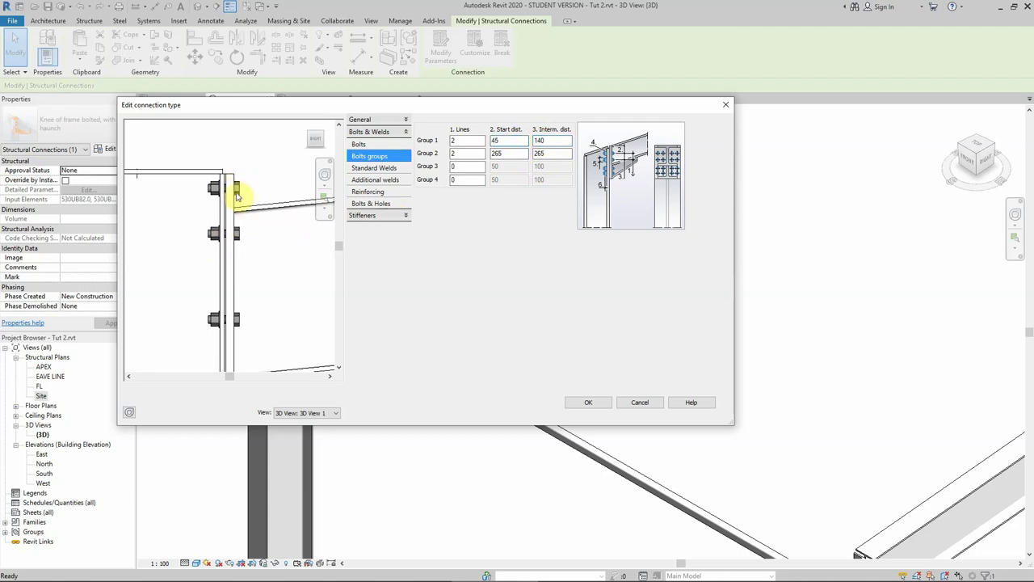
Accept the edited connection type and open the West elevation with the knee connection selected.
{"action": "scroll", "coordinate": [239, 231], "scroll_direction": "down", "scroll_amount": 2}
{"action": "mouse_move", "coordinate": [256, 333]}
{"action": "middle_mouse_down", "text": "shift"}
{"action": "mouse_move", "coordinate": [272, 353]}
{"action": "mouse_move", "coordinate": [266, 362]}
{"action": "mouse_move", "coordinate": [254, 330]}
{"action": "middle_mouse_up", "text": "shift"}
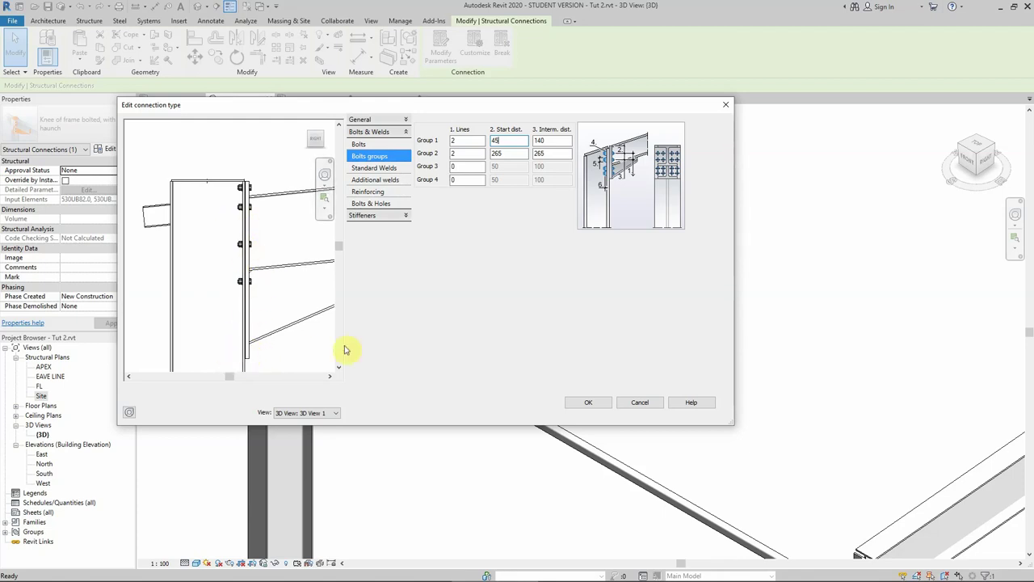
{"action": "left_click", "coordinate": [585, 402]}
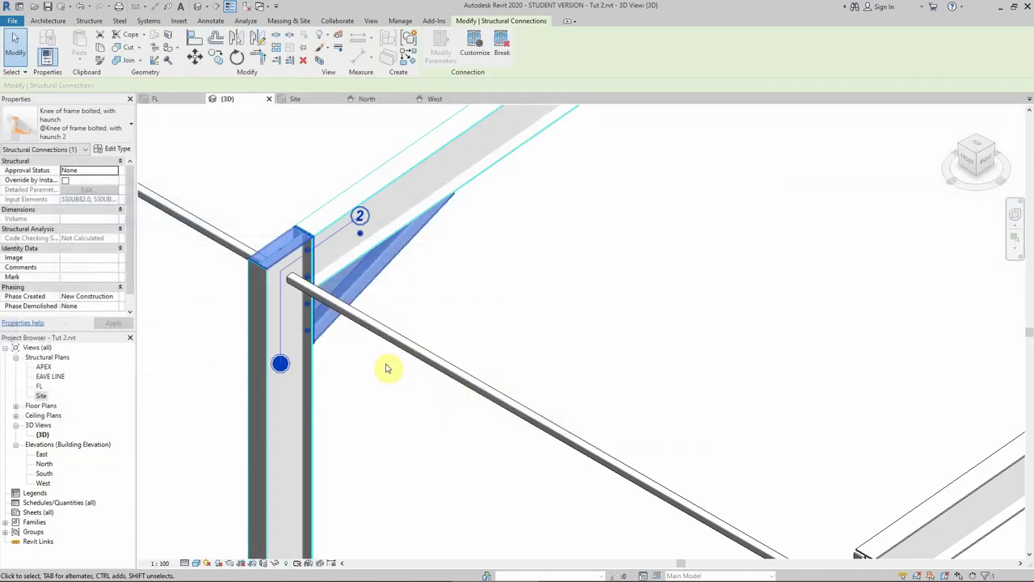
{"action": "left_click", "coordinate": [367, 353]}
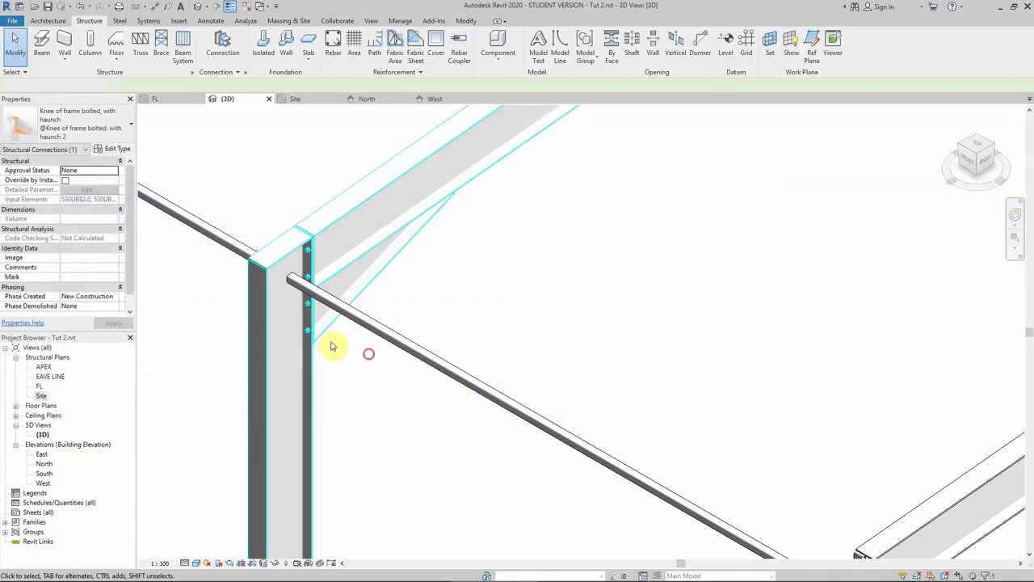
{"action": "left_click", "coordinate": [326, 331]}
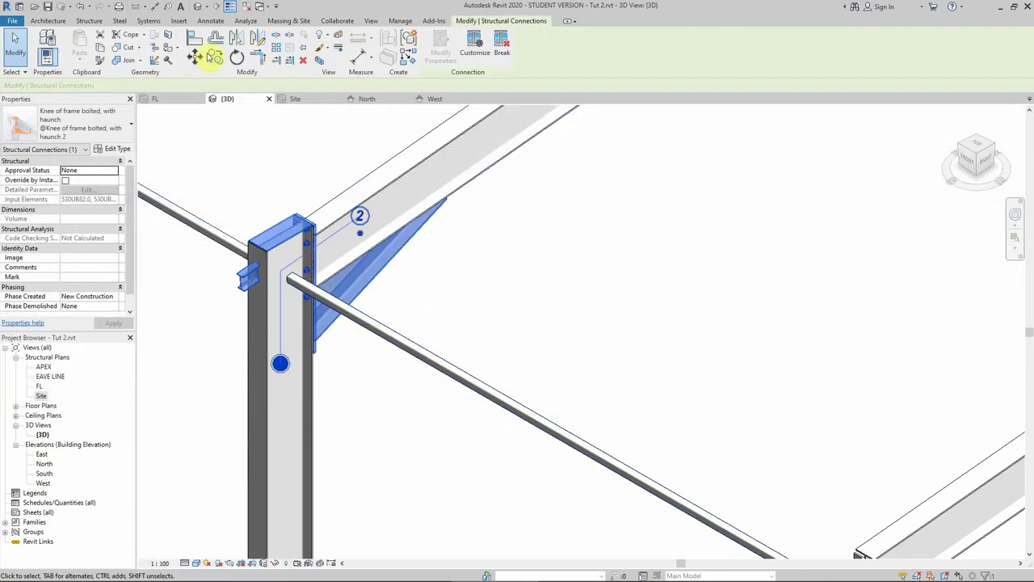
{"action": "left_click", "coordinate": [437, 99]}
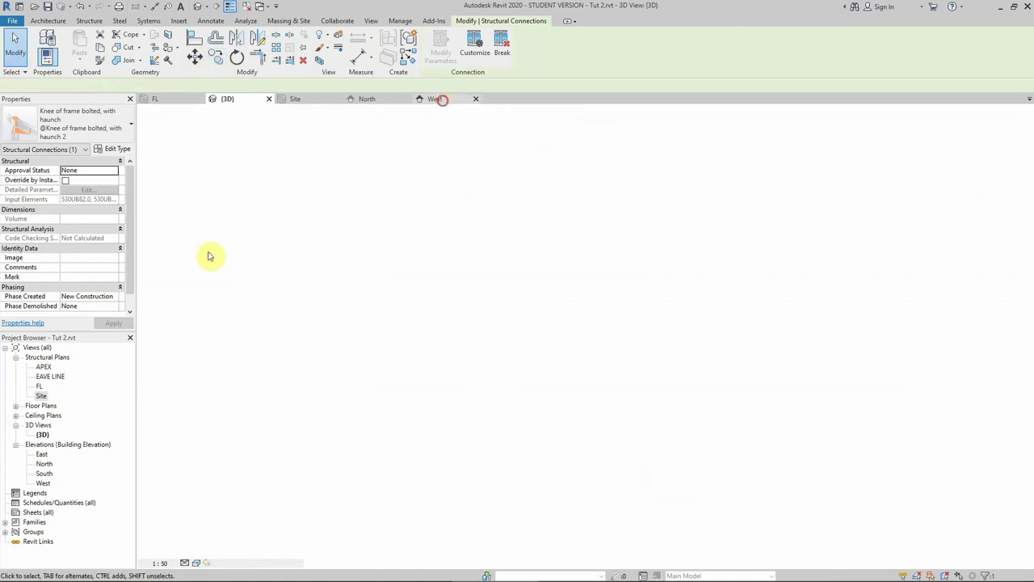
Clear the selection and set the West elevation's detail level to Fine.
{"action": "left_click", "coordinate": [642, 330]}
{"action": "scroll", "coordinate": [630, 331], "scroll_direction": "up", "scroll_amount": 5}
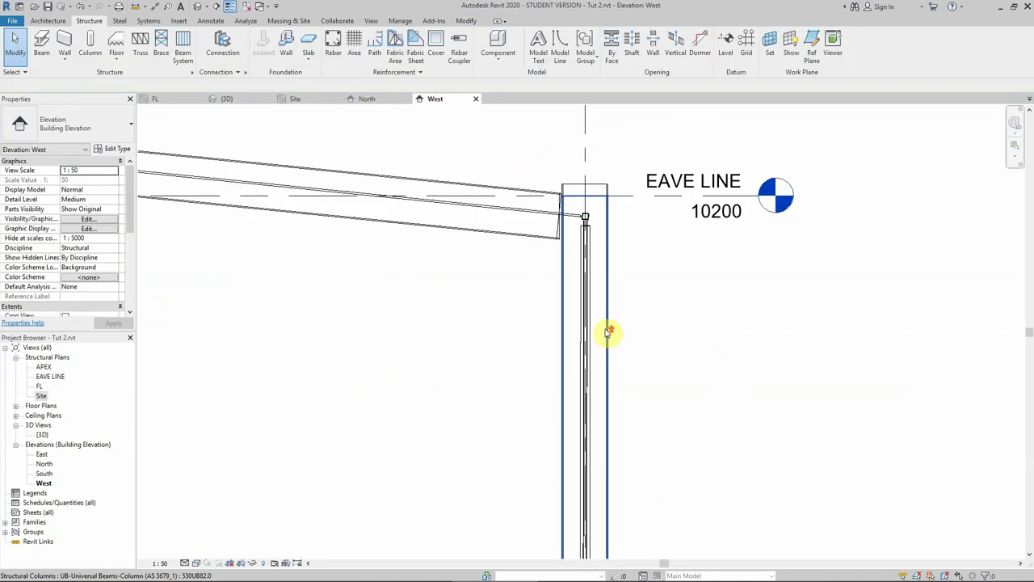
{"action": "left_click", "coordinate": [185, 563]}
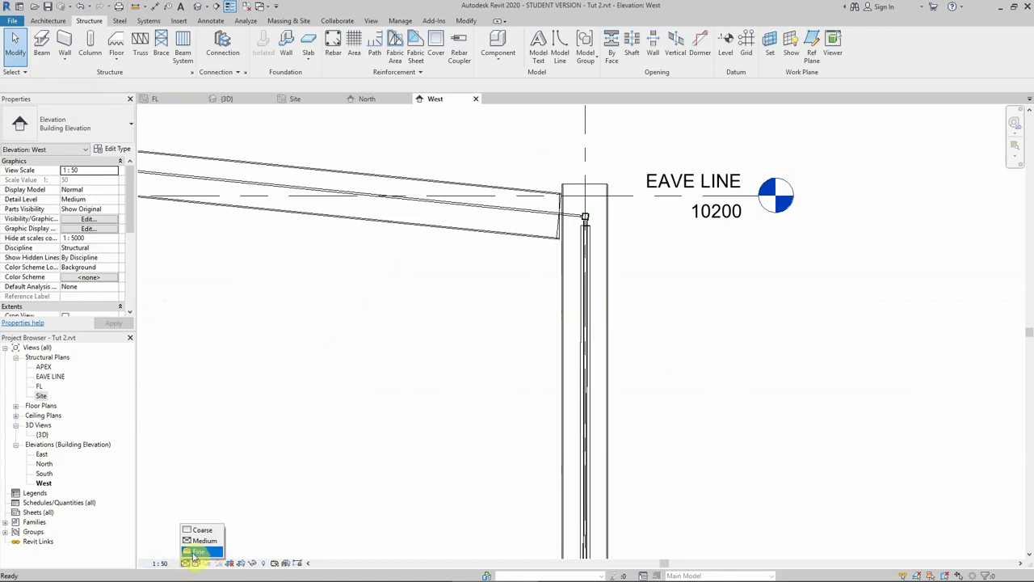
{"action": "left_click", "coordinate": [195, 552]}
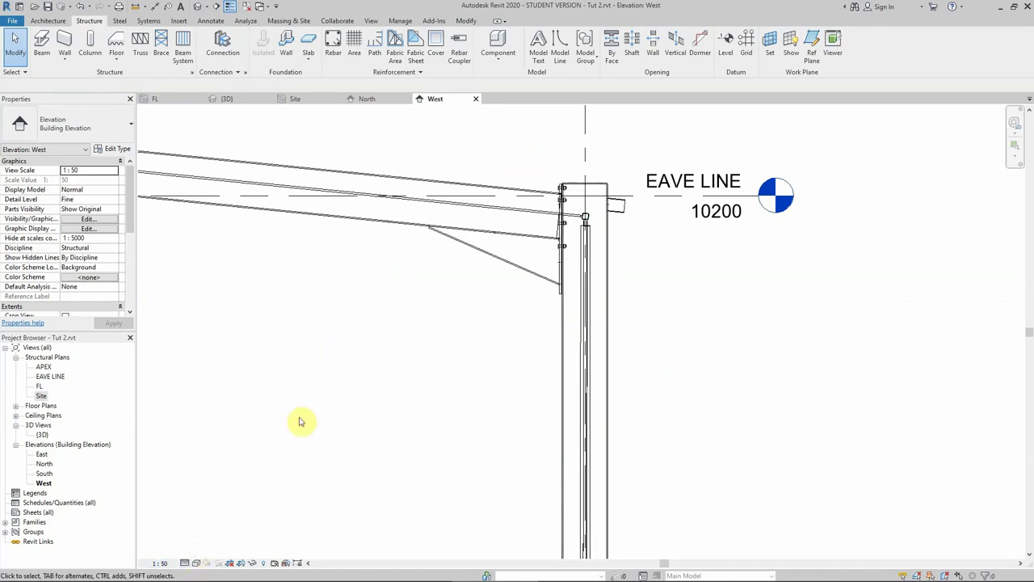
Measure the distance from the end plate's top edge to the top bolt row with an aligned dimension, without placing it.
{"action": "scroll", "coordinate": [576, 233], "scroll_direction": "up", "scroll_amount": 2}
{"action": "scroll", "coordinate": [553, 198], "scroll_direction": "up", "scroll_amount": 2}
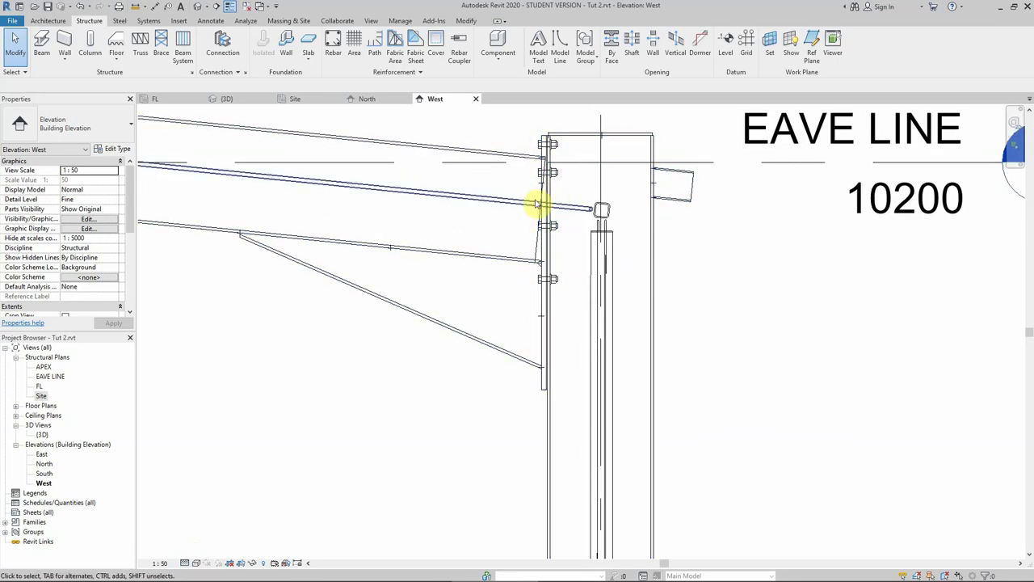
{"action": "scroll", "coordinate": [550, 146], "scroll_direction": "up", "scroll_amount": 4}
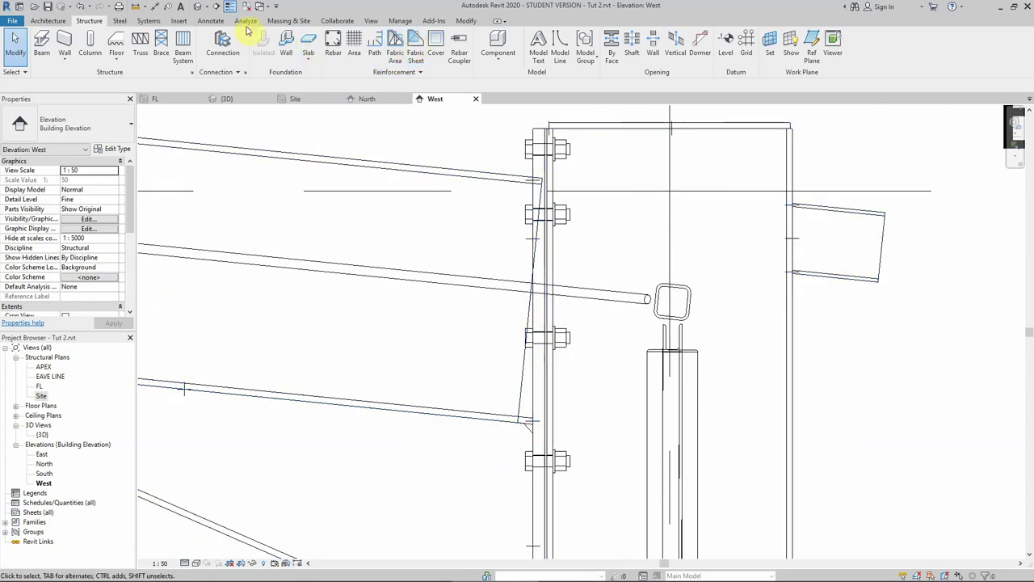
{"action": "left_click", "coordinate": [153, 7]}
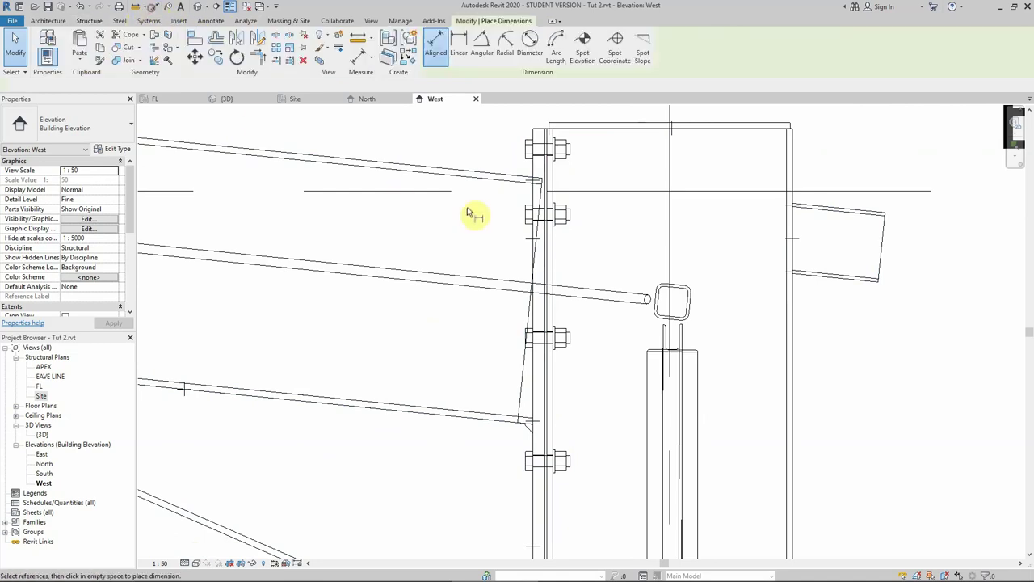
{"action": "left_click", "coordinate": [543, 150]}
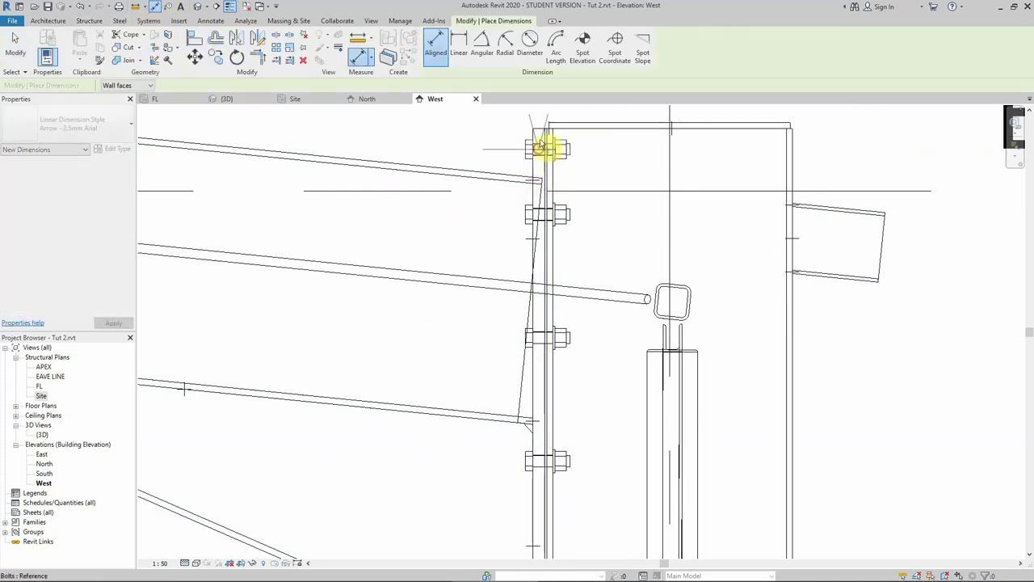
{"action": "left_click", "coordinate": [539, 129]}
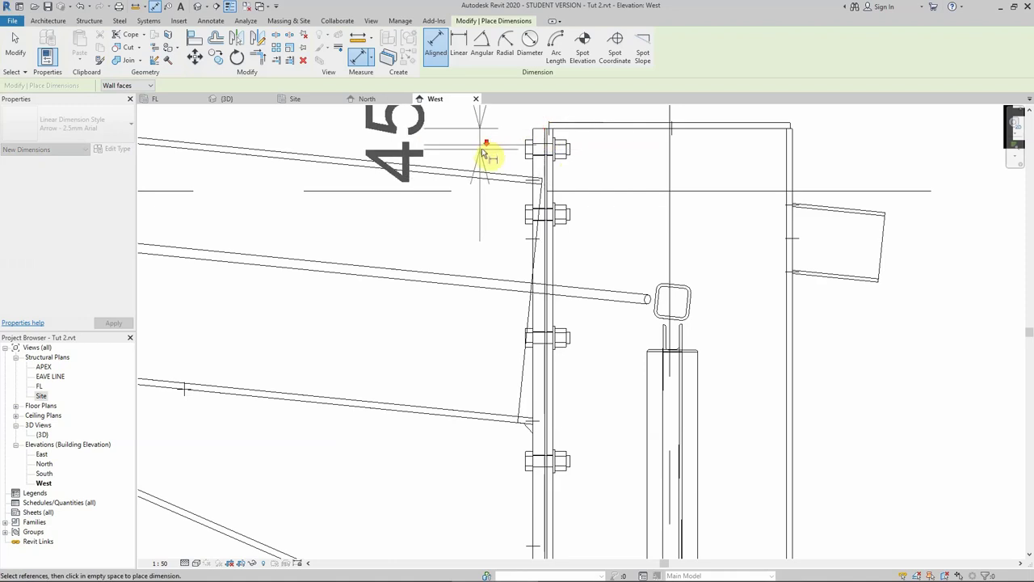
{"action": "scroll", "coordinate": [485, 150], "scroll_direction": "down", "scroll_amount": 2}
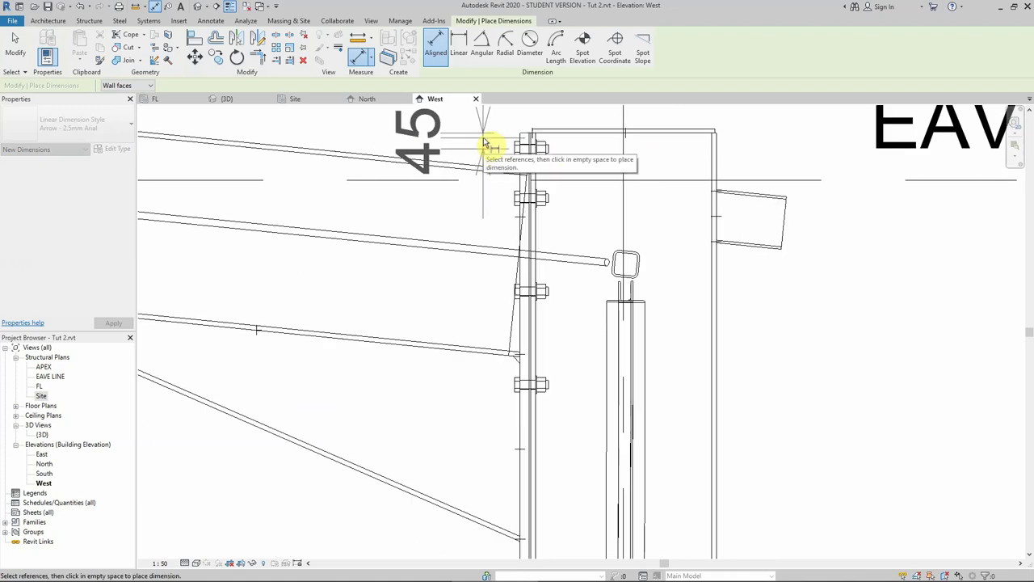
{"action": "scroll", "coordinate": [485, 145], "scroll_direction": "up", "scroll_amount": 2}
{"action": "key", "text": "Escape"}
Measure the spacing between the first and second bolt rows at the knee connection, without placing the dimension.
{"action": "left_click", "coordinate": [540, 151]}
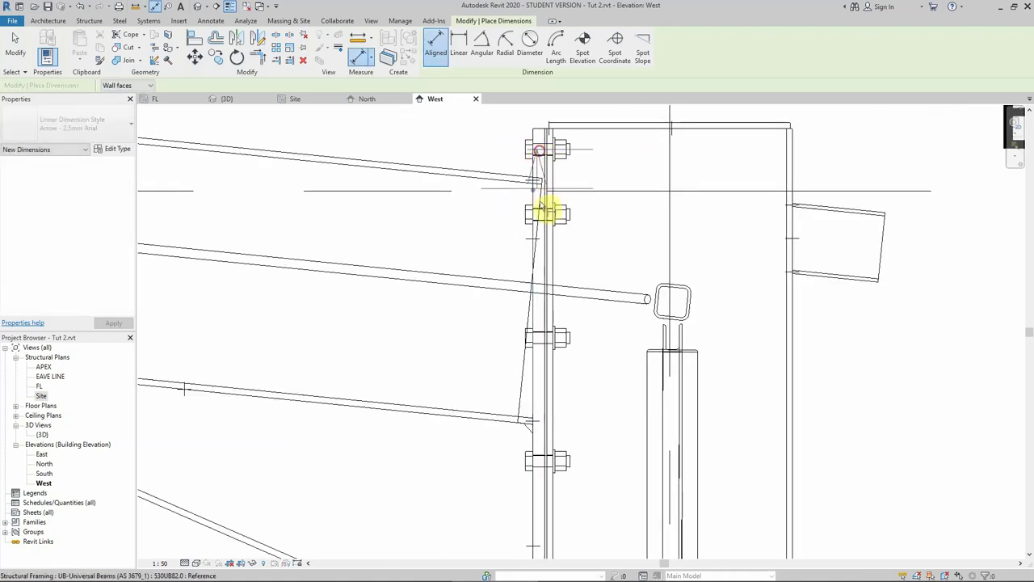
{"action": "left_click", "coordinate": [547, 210]}
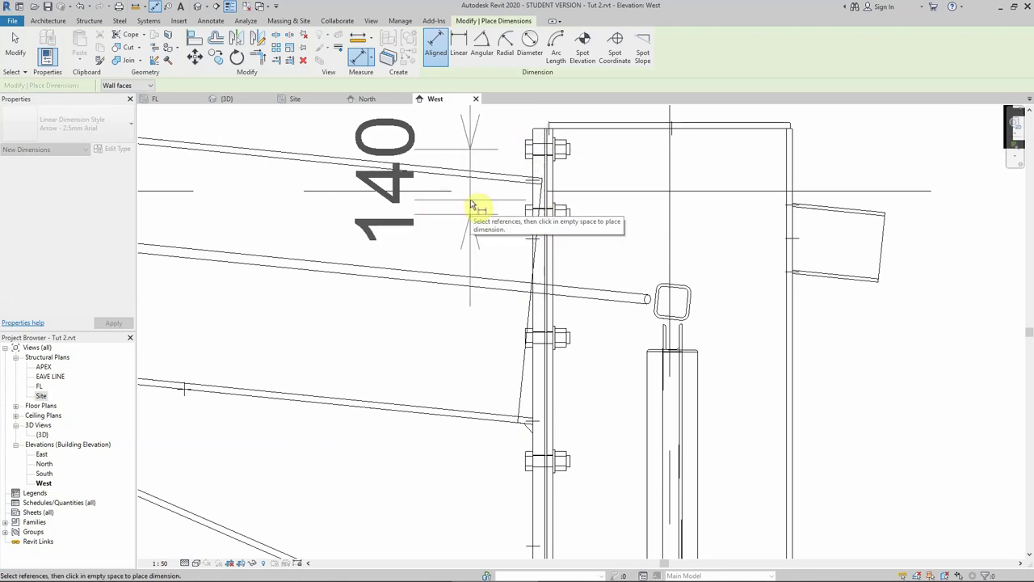
{"action": "key", "text": "Escape"}
Measure the distance from the lowest bolt row to the bottom edge of the end plate with an aligned dimension.
{"action": "scroll", "coordinate": [529, 198], "scroll_direction": "down", "scroll_amount": 1}
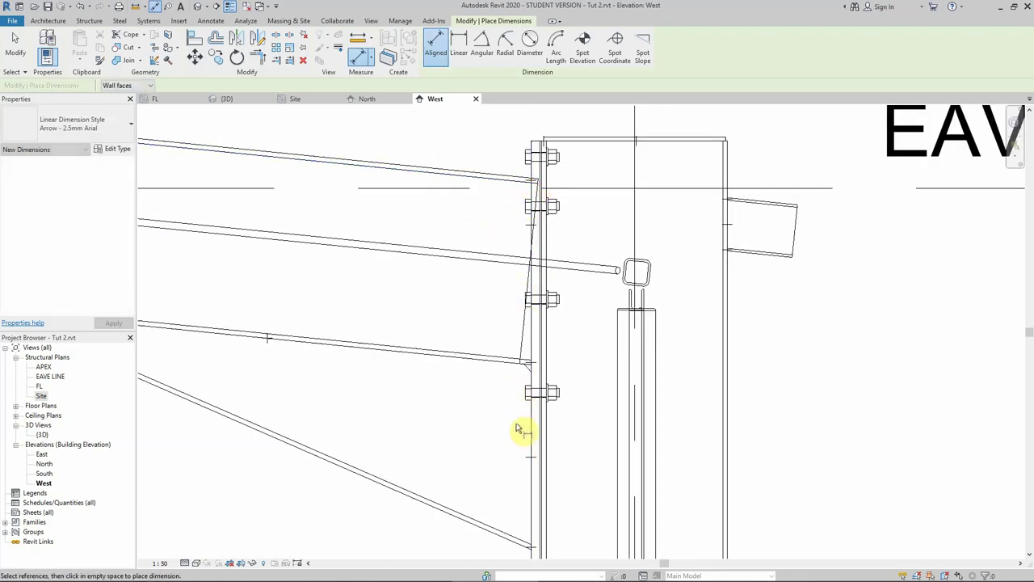
{"action": "scroll", "coordinate": [518, 526], "scroll_direction": "down", "scroll_amount": 2}
{"action": "scroll", "coordinate": [538, 452], "scroll_direction": "up", "scroll_amount": 3}
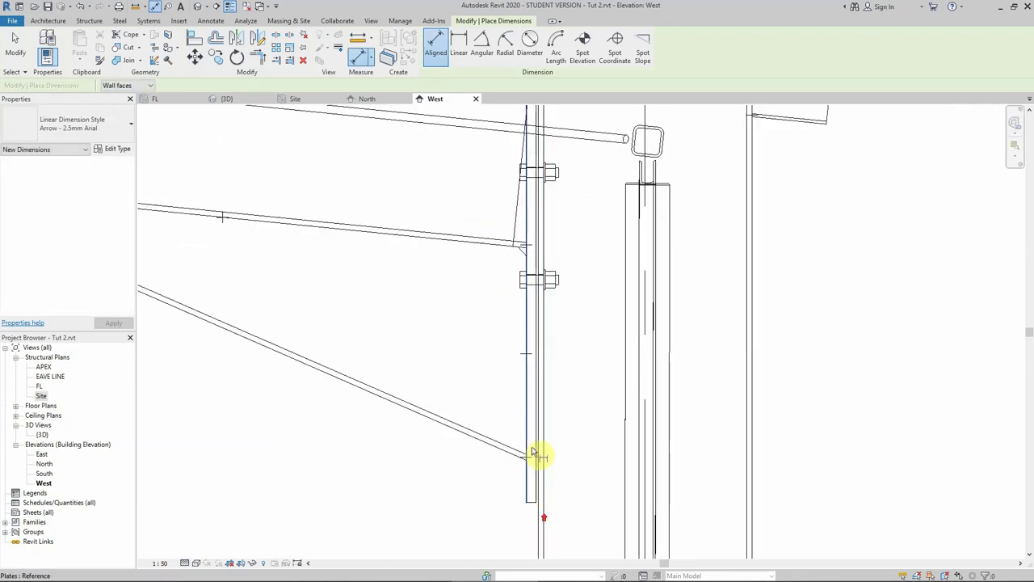
{"action": "left_click", "coordinate": [534, 283]}
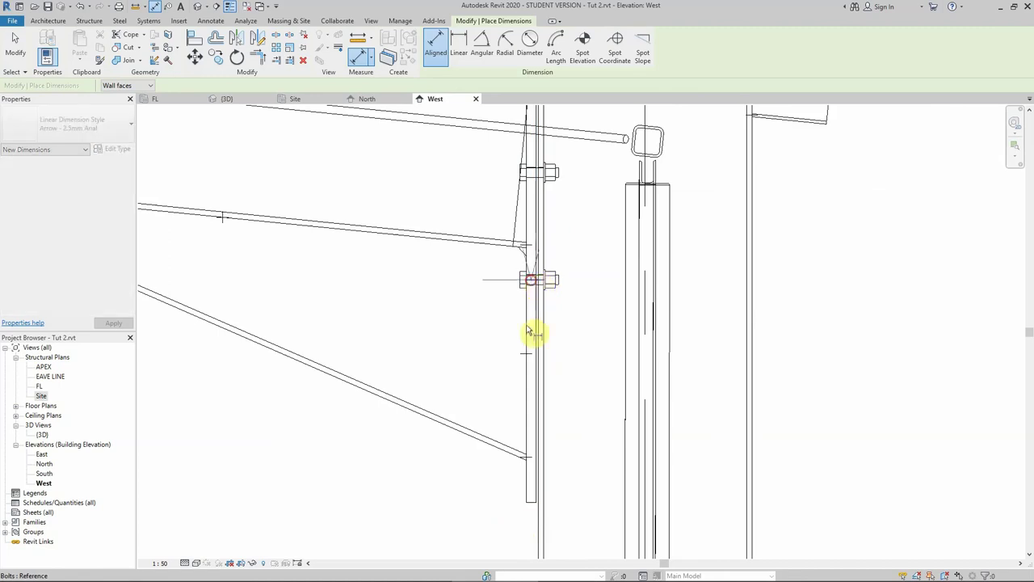
{"action": "left_click", "coordinate": [536, 501]}
{"action": "left_click", "coordinate": [428, 485]}
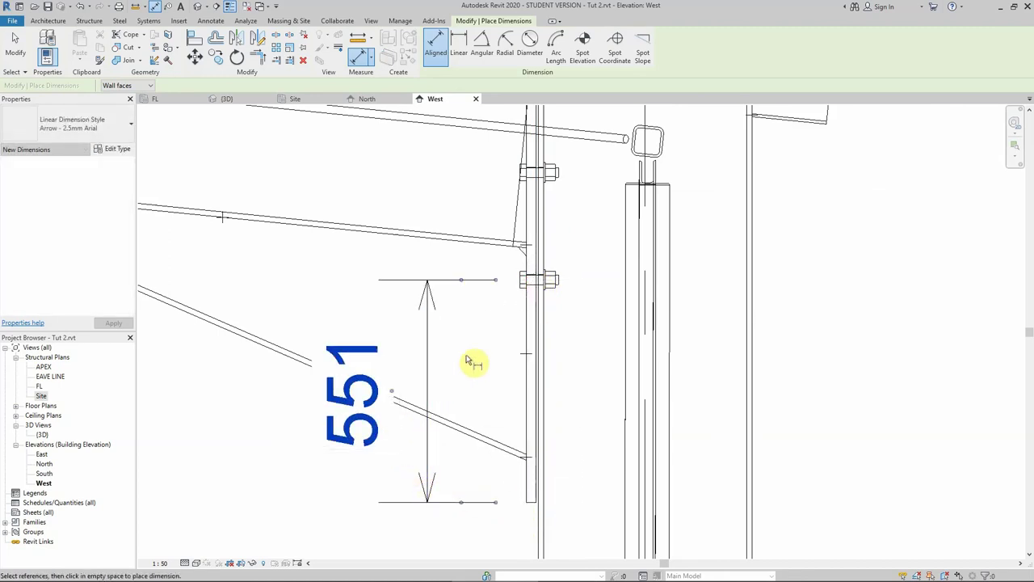
{"action": "scroll", "coordinate": [481, 345], "scroll_direction": "down", "scroll_amount": 1}
{"action": "key", "text": "Escape"}
{"action": "key", "text": "Escape"}
{"action": "scroll", "coordinate": [476, 339], "scroll_direction": "down", "scroll_amount": 1}
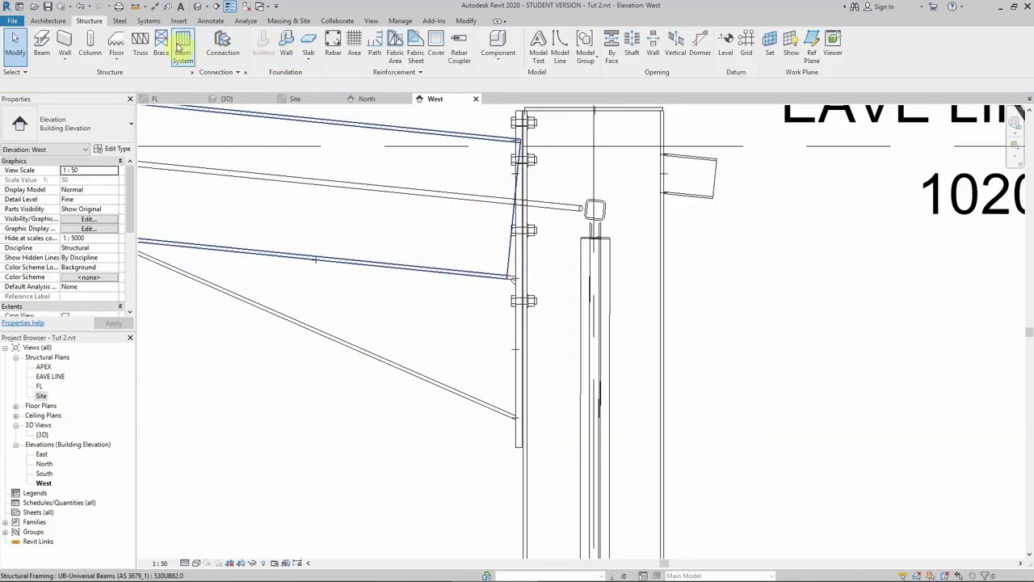
Place an aligned dimension from the second bolt row down to the bottom edge of the end plate.
{"action": "left_click", "coordinate": [150, 6]}
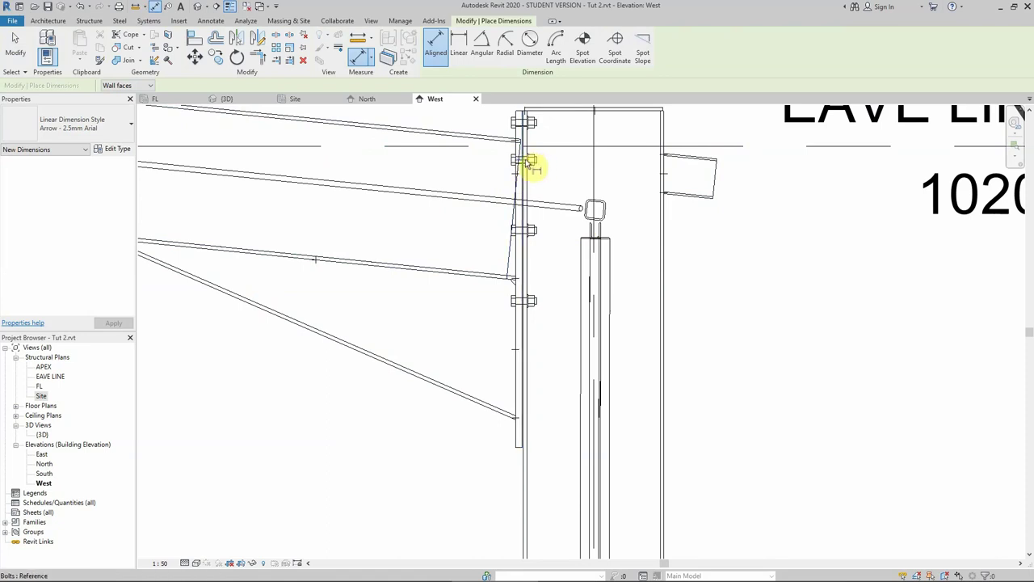
{"action": "left_click", "coordinate": [530, 162]}
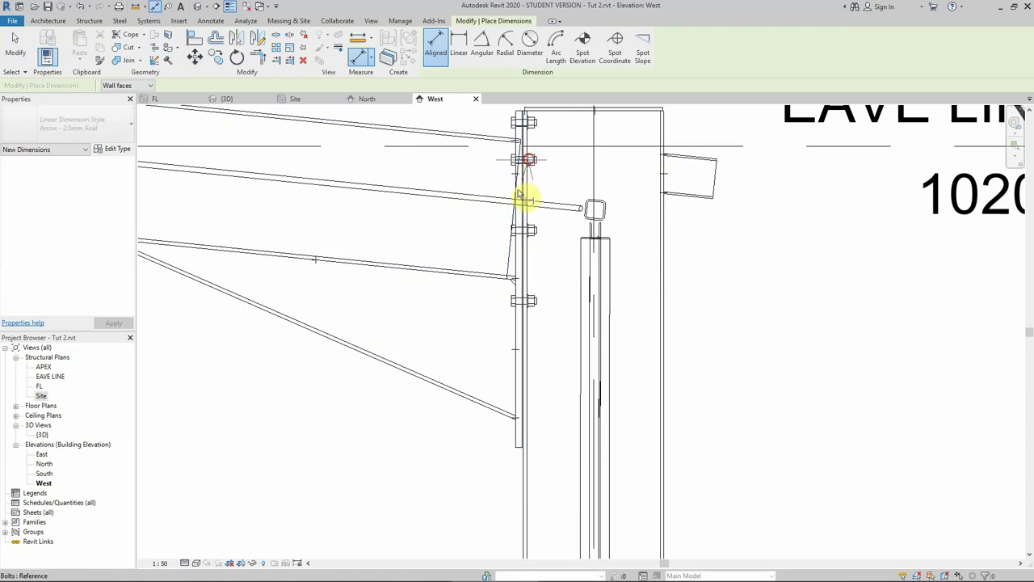
{"action": "left_click", "coordinate": [520, 451]}
{"action": "left_click", "coordinate": [437, 425]}
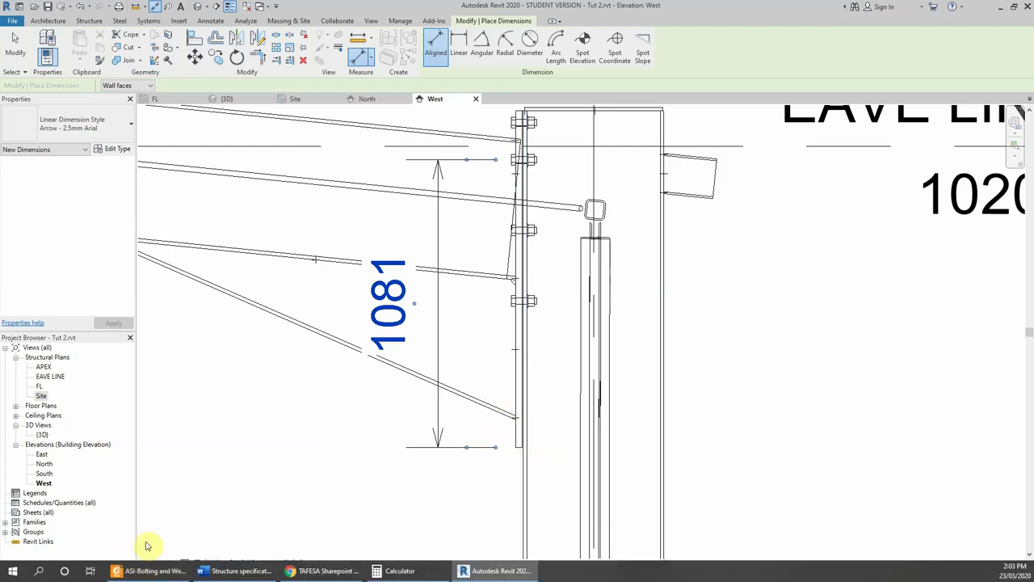
Switch to Calculator and compute 1081 - 45 - 140 for the start distance of the second bolt group.
{"action": "left_click", "coordinate": [397, 574]}
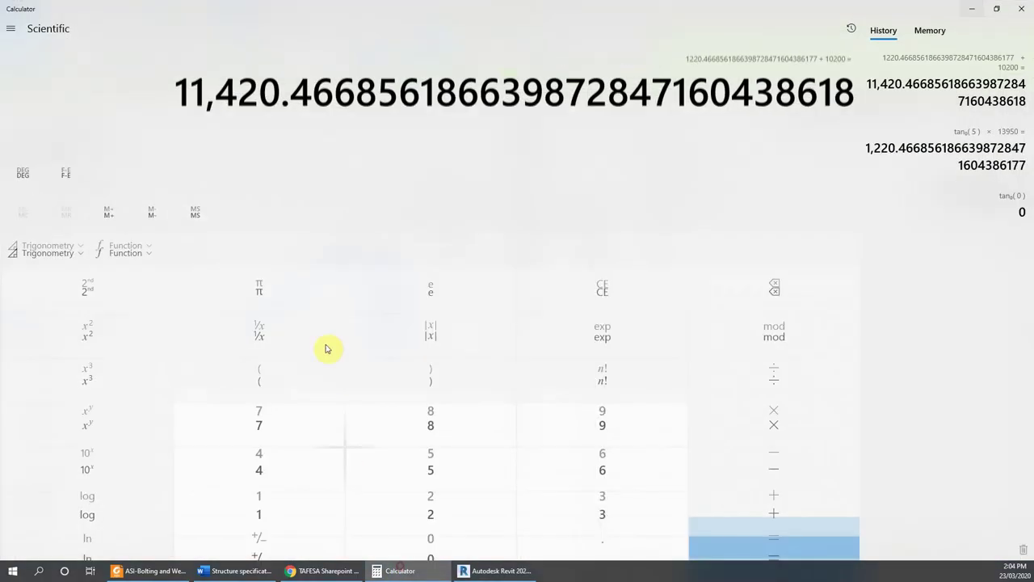
{"action": "left_click", "coordinate": [634, 294]}
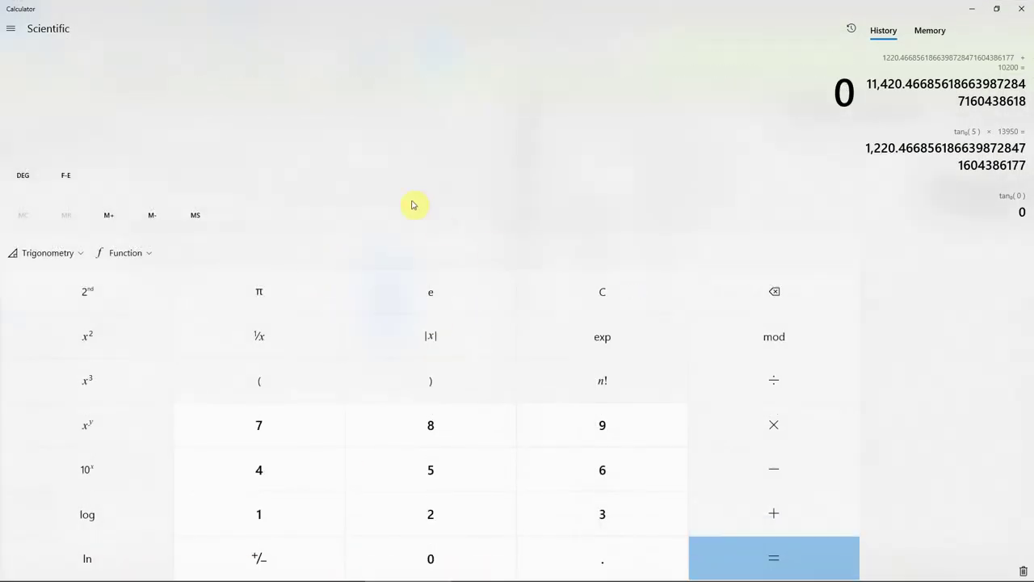
{"action": "type", "text": "10"}
{"action": "left_click", "coordinate": [493, 573]}
{"action": "left_click", "coordinate": [397, 574]}
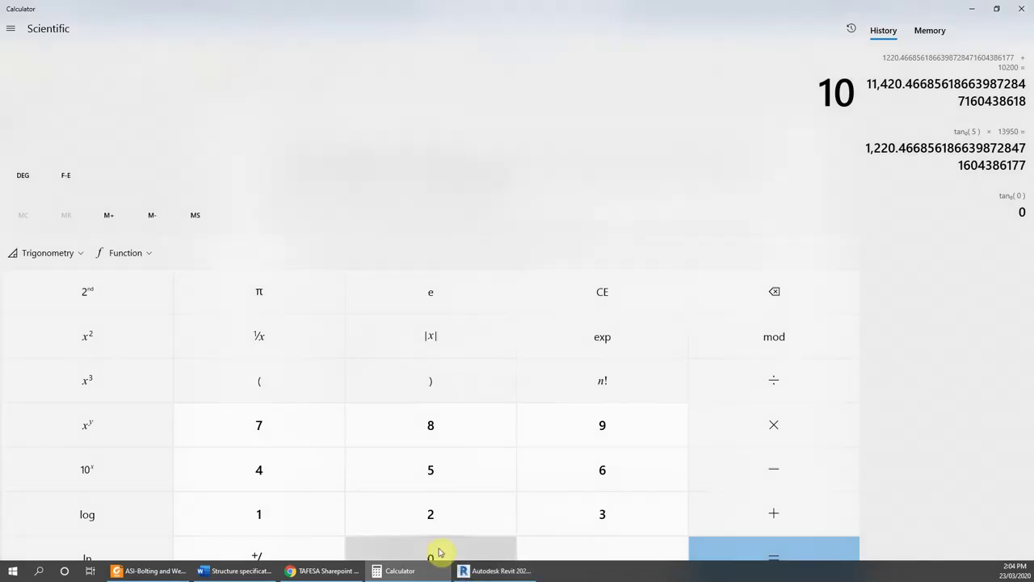
{"action": "type", "text": "81"}
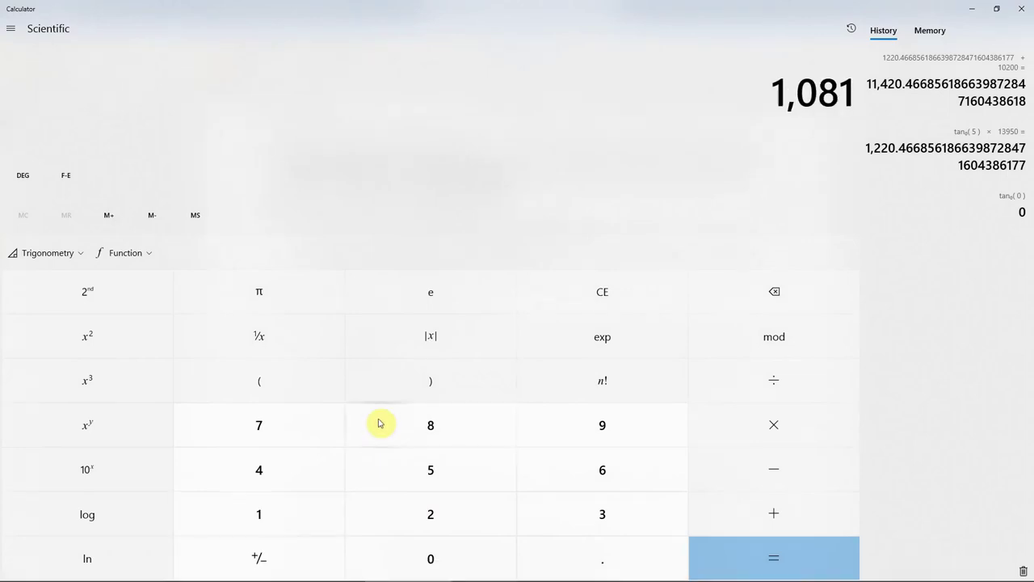
{"action": "type", "text": " - 45 - 140"}
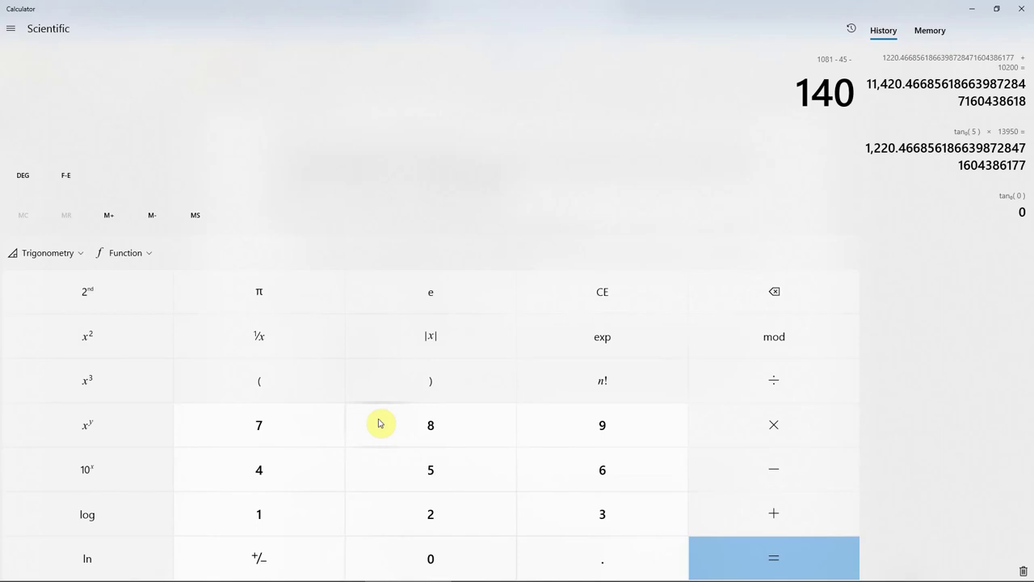
{"action": "key", "text": "Return"}
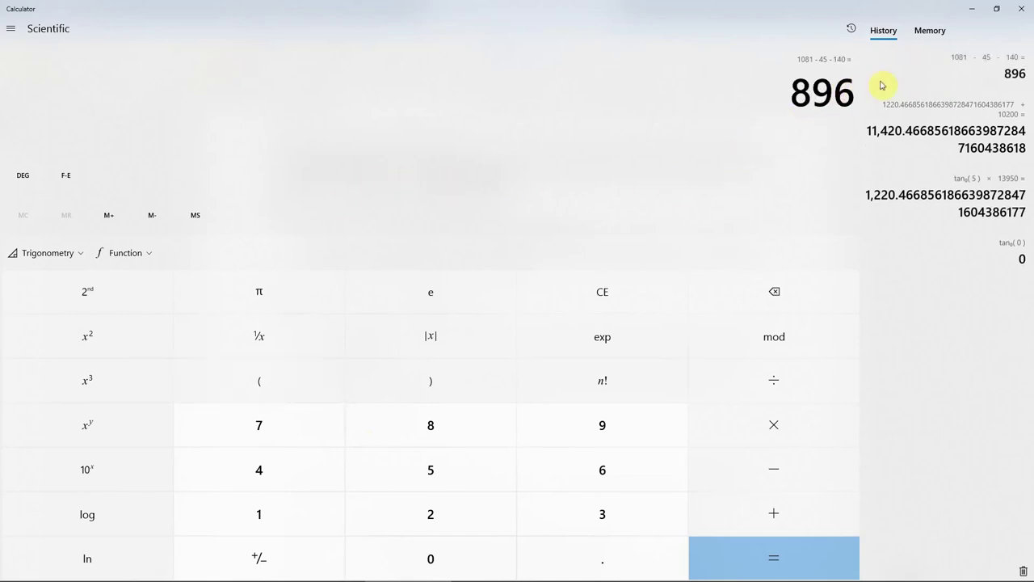
{"action": "left_click", "coordinate": [973, 8]}
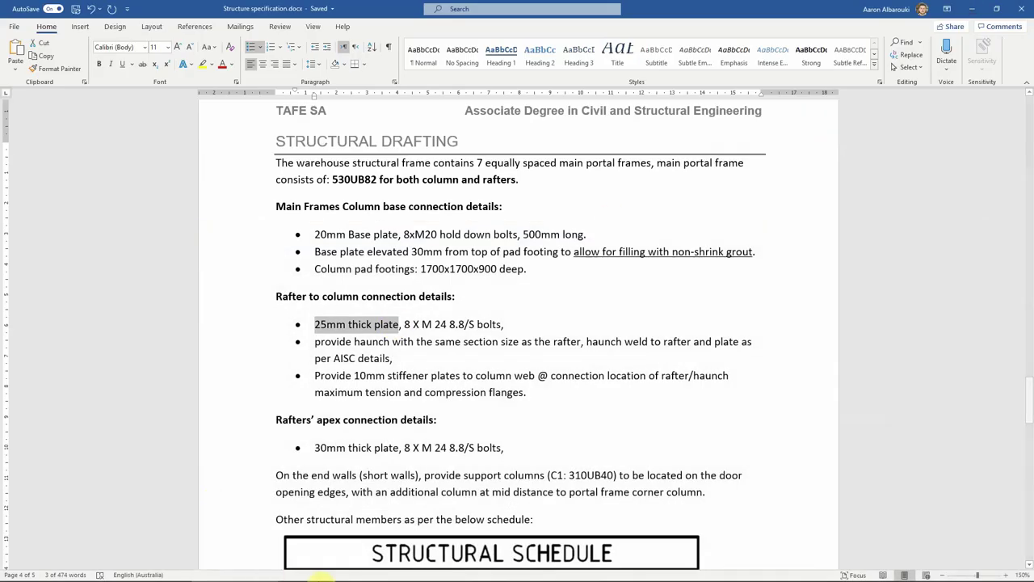
Return to Revit and delete the aligned dimension between the second bolt row and the end plate's bottom edge.
{"action": "left_click", "coordinate": [501, 571]}
{"action": "key", "text": "Escape"}
{"action": "key", "text": "Escape"}
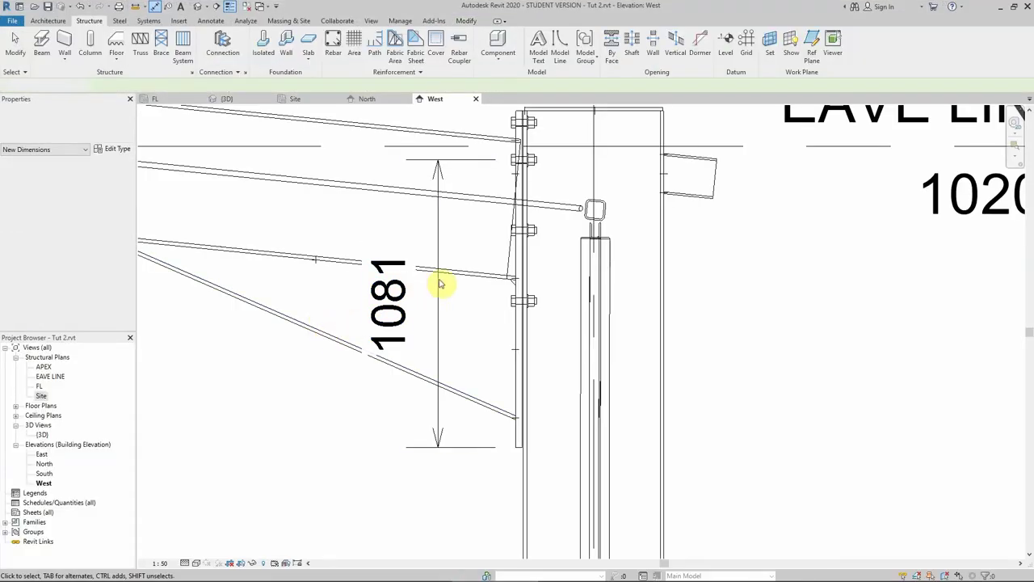
{"action": "left_click", "coordinate": [439, 293]}
{"action": "key", "text": "Delete"}
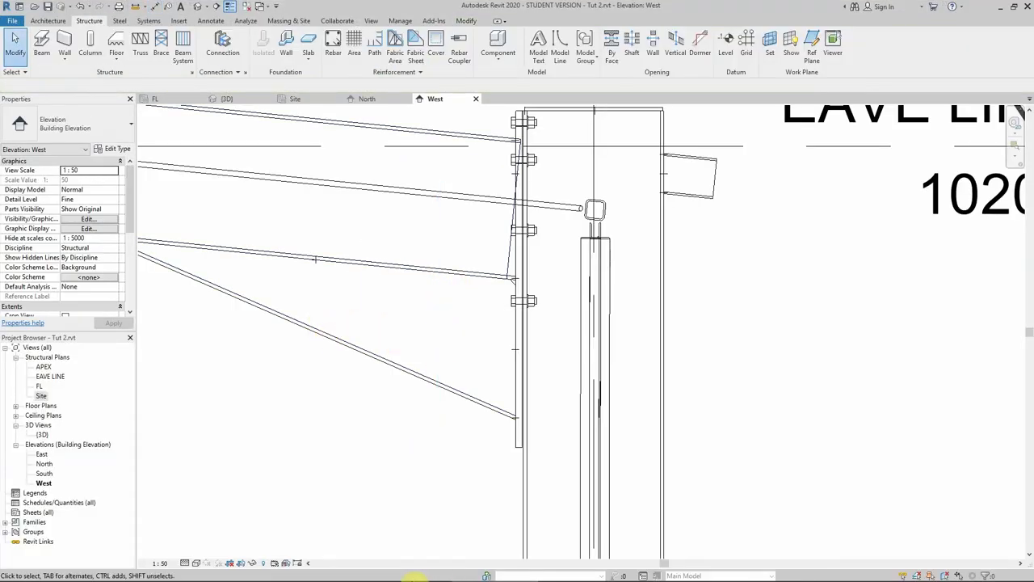
{"action": "left_click", "coordinate": [394, 571]}
{"action": "left_click", "coordinate": [394, 571]}
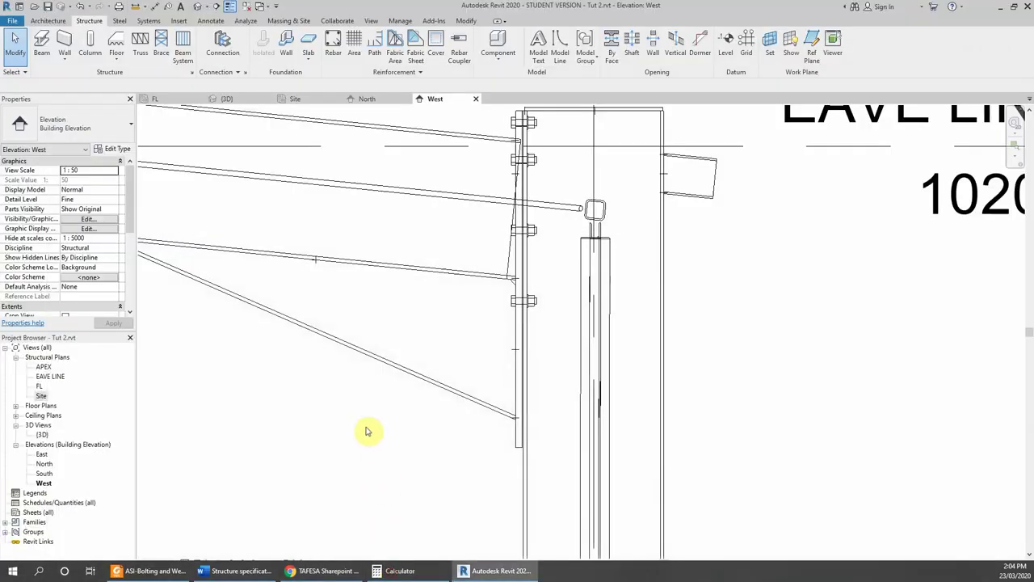
Set bolt group 2 of the haunched knee connection at grid 3 to a start distance of 896 and an intermediate distance of 140.
{"action": "scroll", "coordinate": [566, 324], "scroll_direction": "down", "scroll_amount": 5}
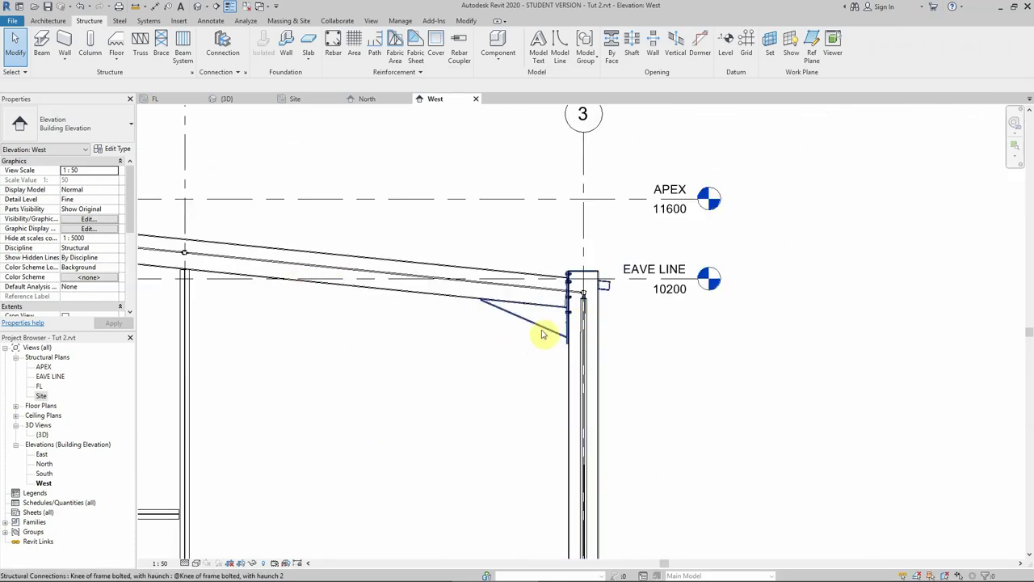
{"action": "left_click", "coordinate": [540, 328]}
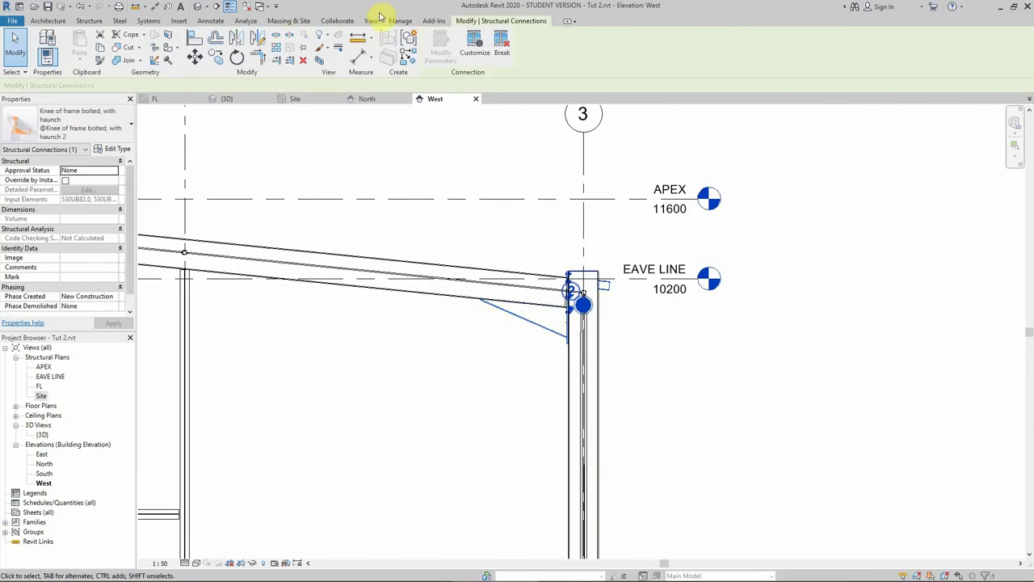
{"action": "left_click", "coordinate": [106, 148]}
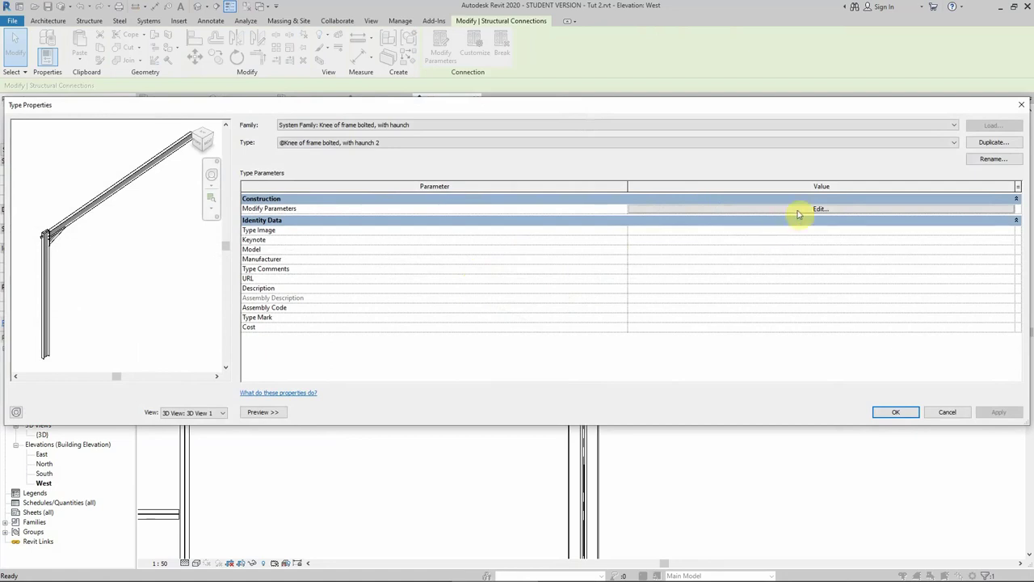
{"action": "left_click", "coordinate": [798, 212]}
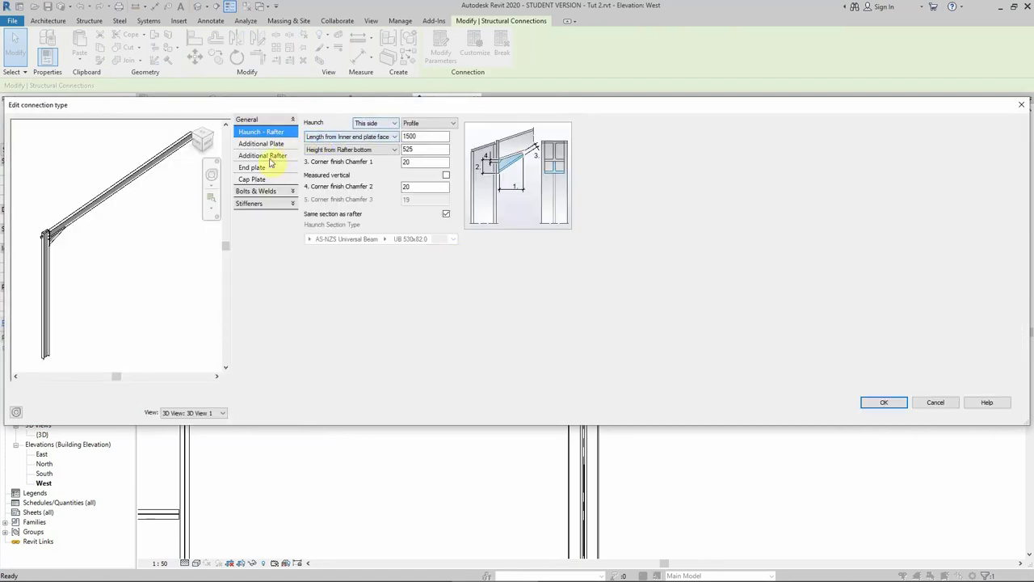
{"action": "left_click", "coordinate": [256, 192]}
{"action": "left_click", "coordinate": [257, 157]}
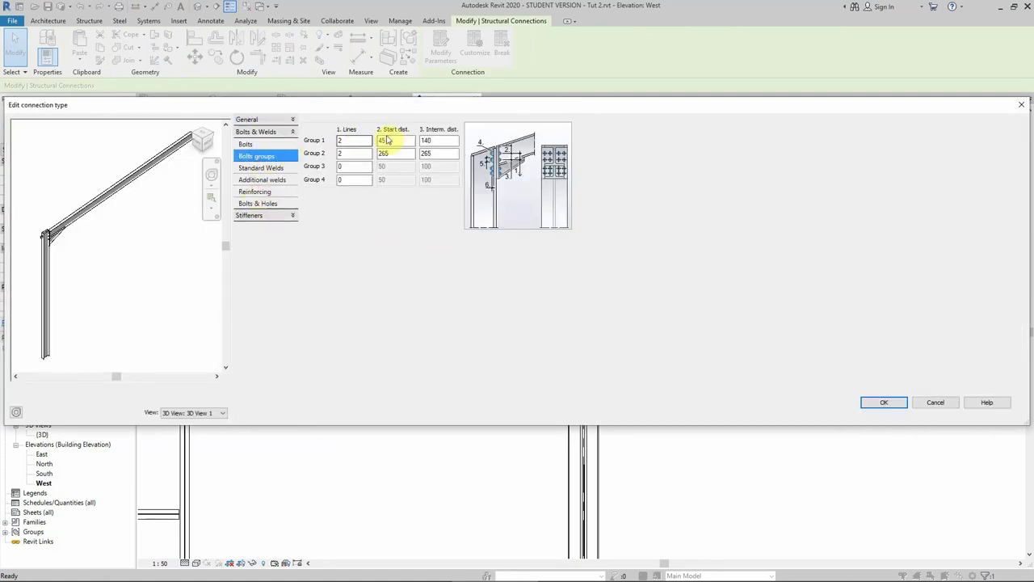
{"action": "left_click", "coordinate": [343, 153]}
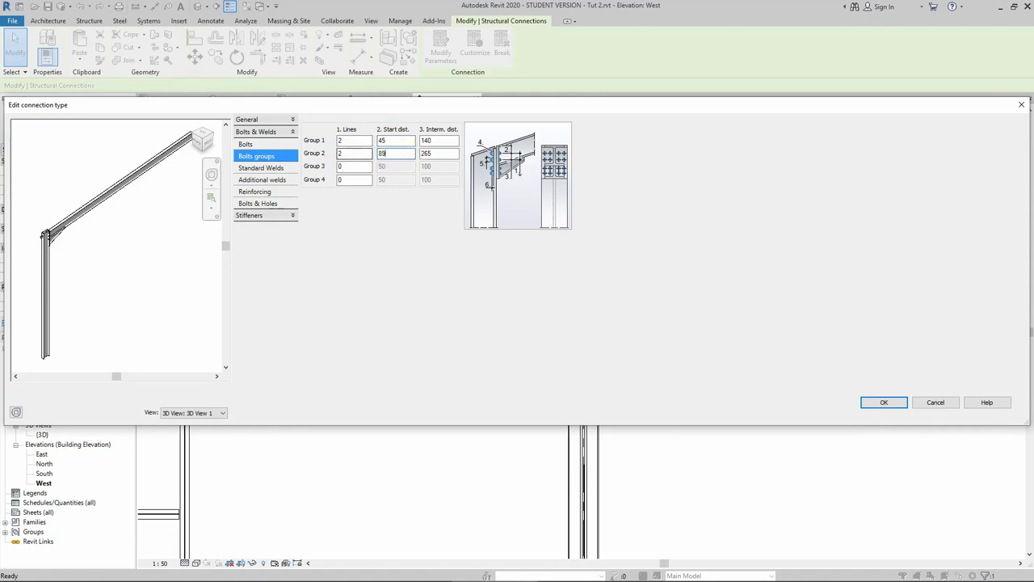
{"action": "double_click", "coordinate": [447, 153]}
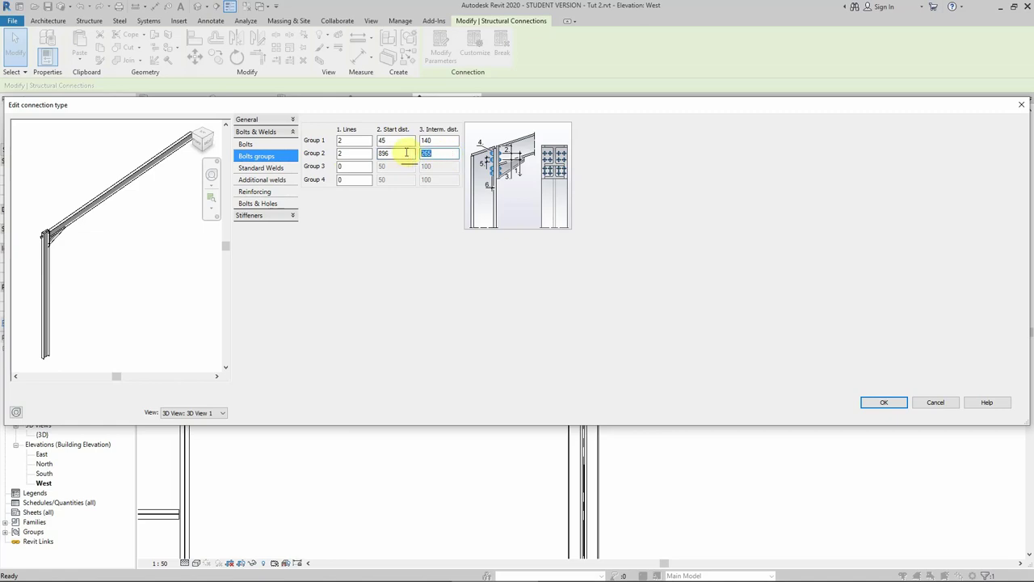
{"action": "type", "text": "140"}
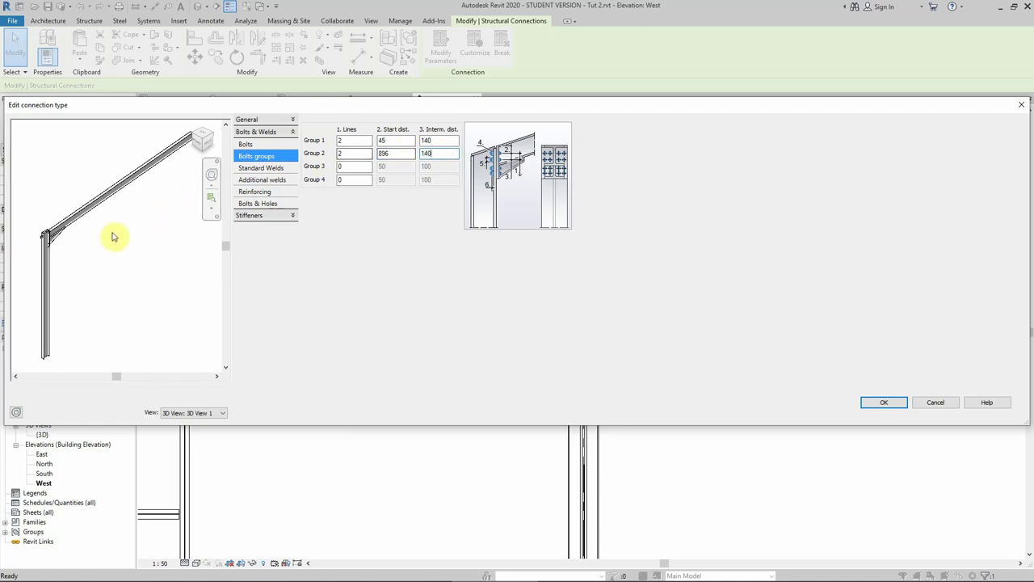
Examine the second bolt group's placement on the end plate in the side preview against its line count, start distance and intermediate distance.
{"action": "left_click", "coordinate": [209, 146]}
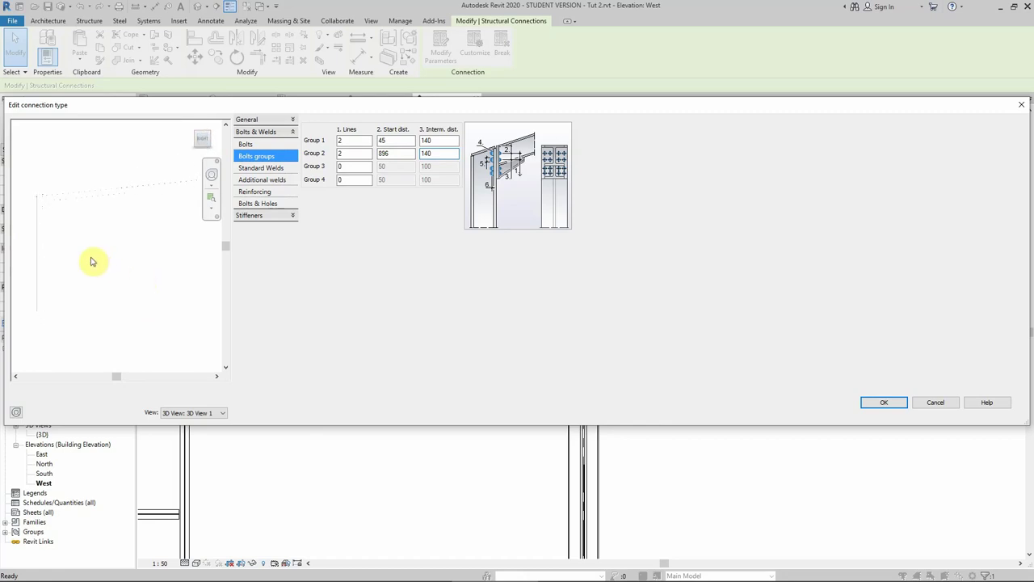
{"action": "middle_click_drag", "start_coordinate": [32, 199], "coordinate": [164, 181], "text": "shift"}
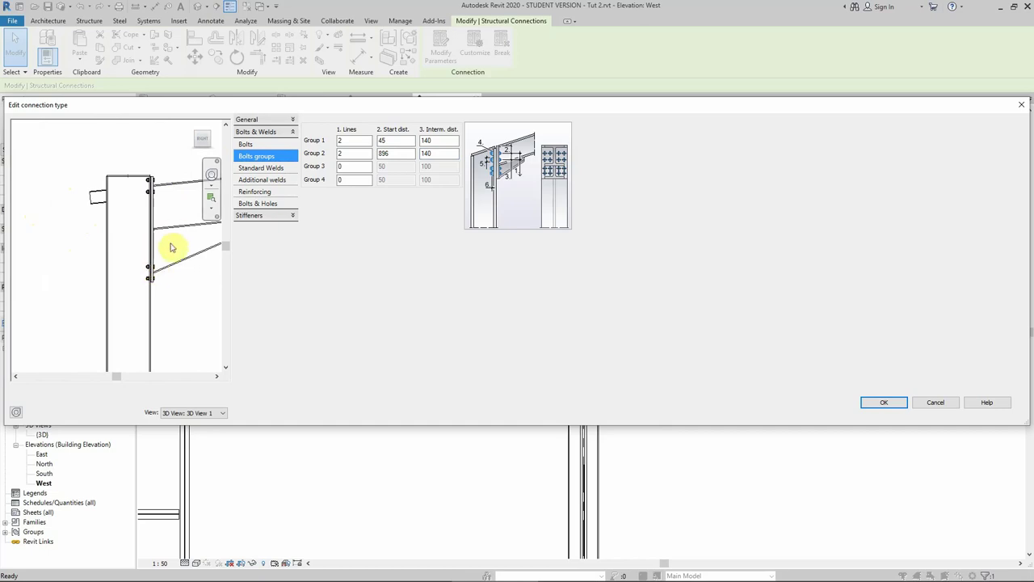
{"action": "double_click", "coordinate": [391, 154]}
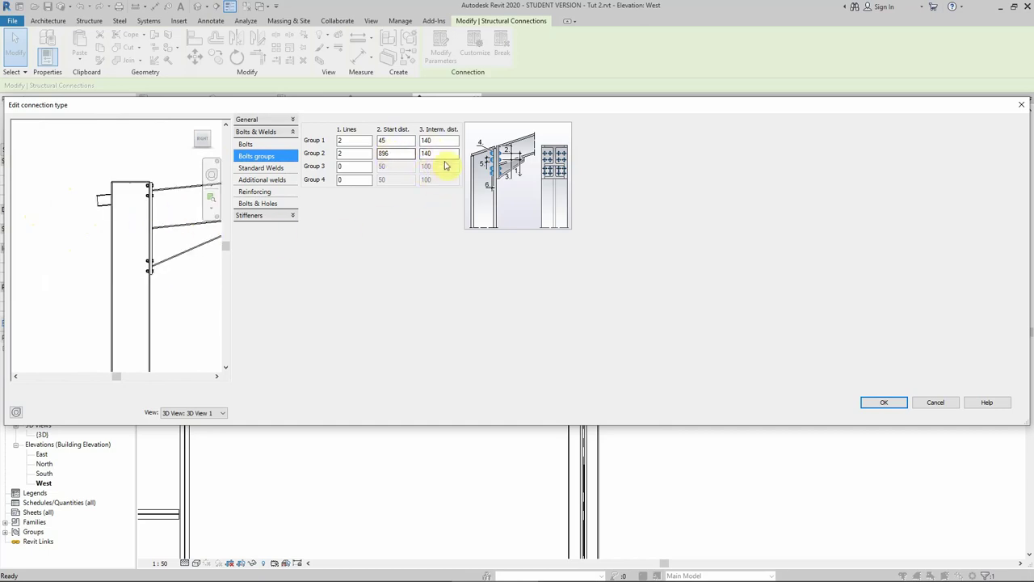
{"action": "left_click", "coordinate": [355, 153]}
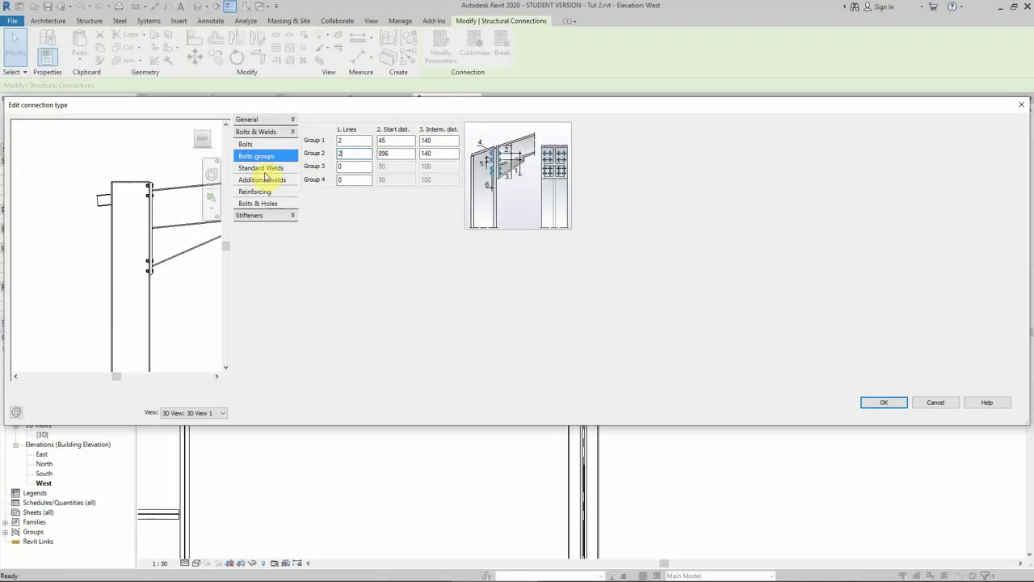
{"action": "mouse_move", "coordinate": [421, 575]}
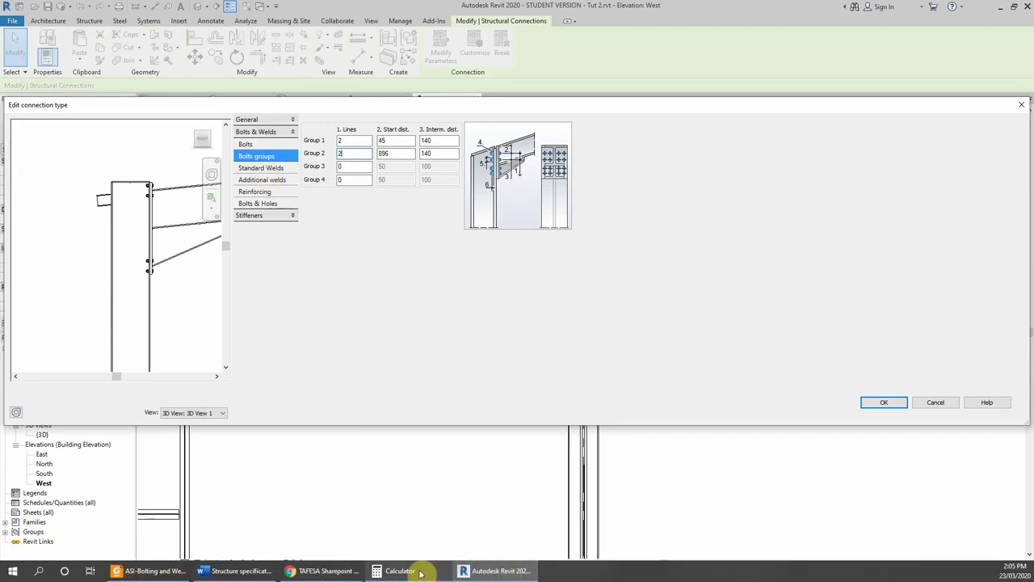
{"action": "middle_click_drag", "start_coordinate": [115, 296], "coordinate": [151, 173], "text": "shift"}
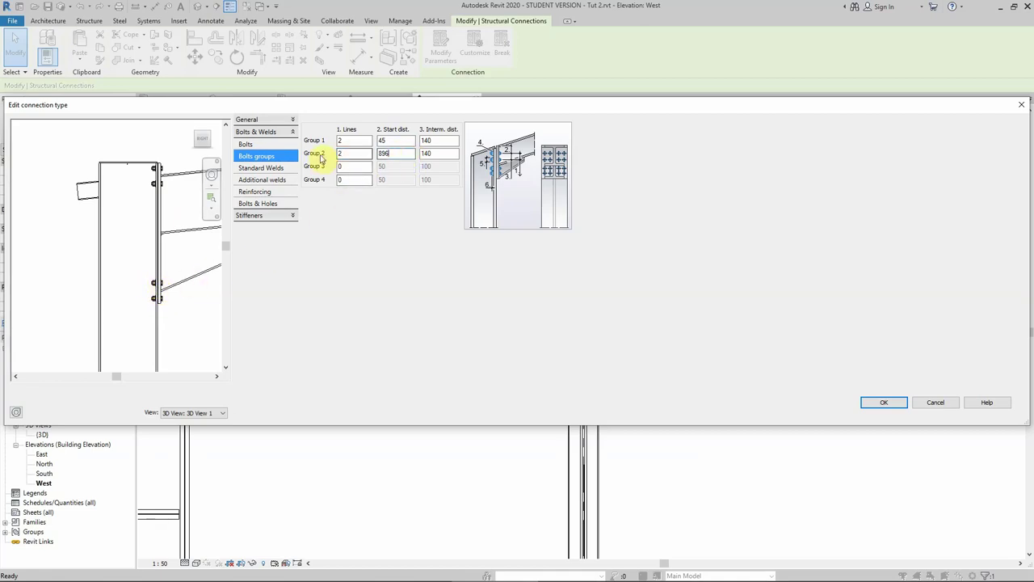
{"action": "double_click", "coordinate": [403, 154]}
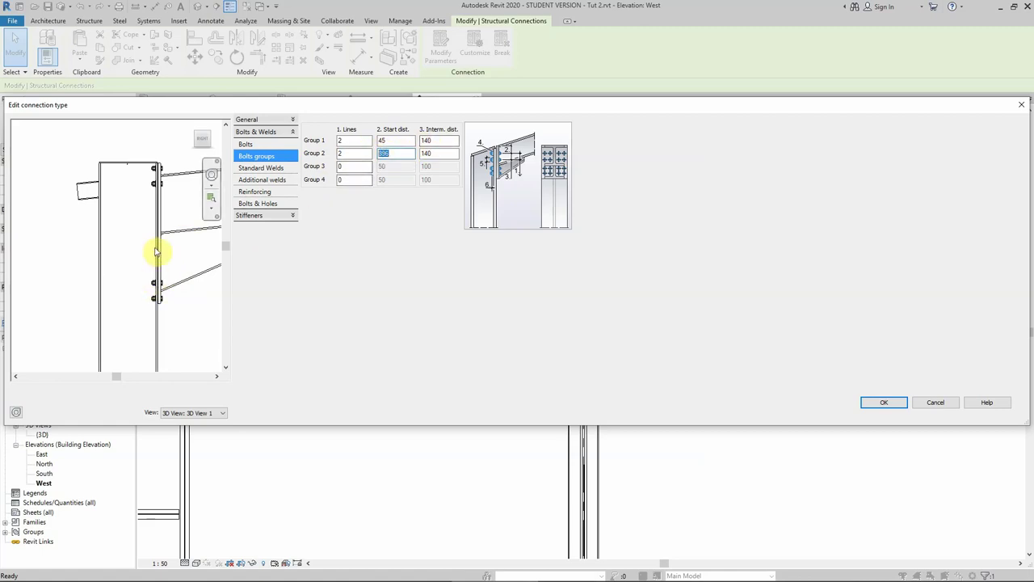
{"action": "double_click", "coordinate": [430, 154]}
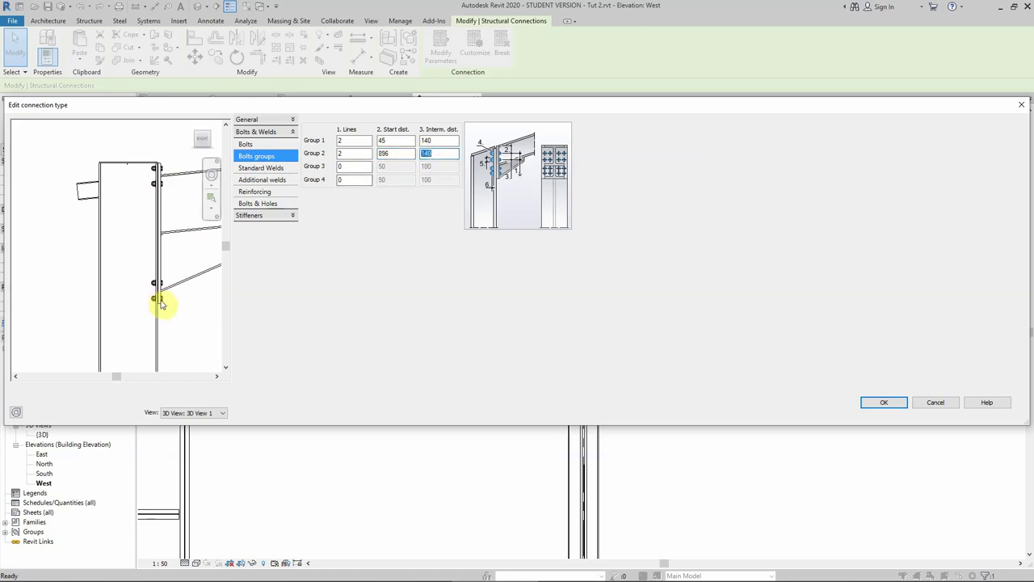
Review the standard weld, additional weld and reinforcing plate settings, and inspect the upper bolts in the preview.
{"action": "left_click", "coordinate": [273, 168]}
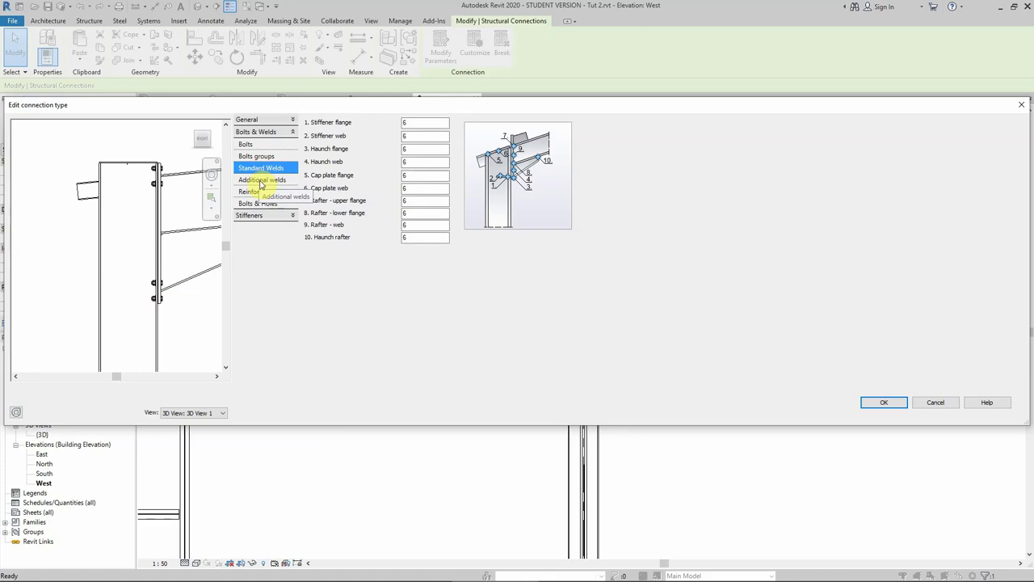
{"action": "left_click", "coordinate": [266, 181]}
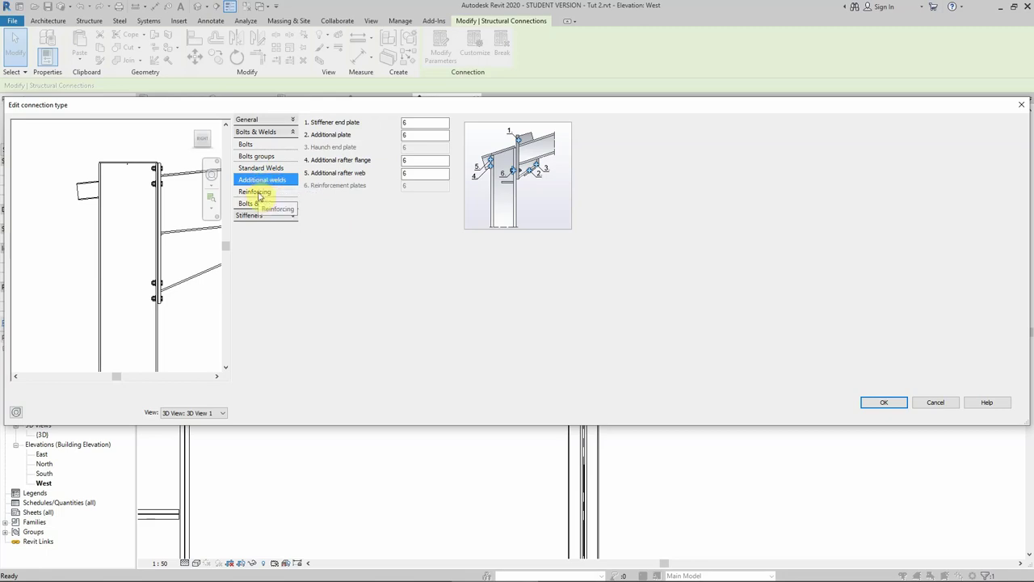
{"action": "left_click", "coordinate": [257, 192]}
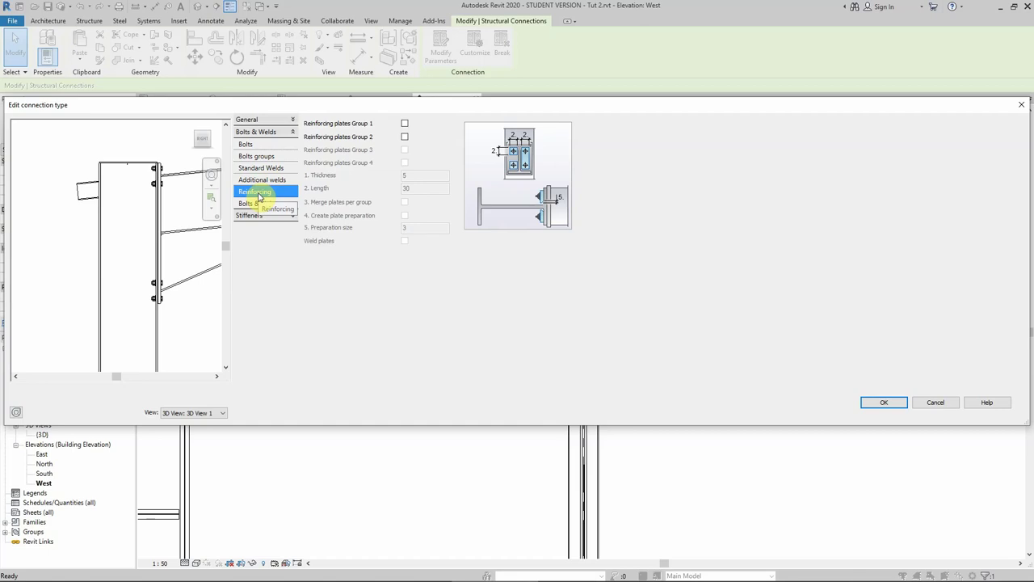
{"action": "scroll", "coordinate": [166, 171], "scroll_direction": "up", "scroll_amount": 3}
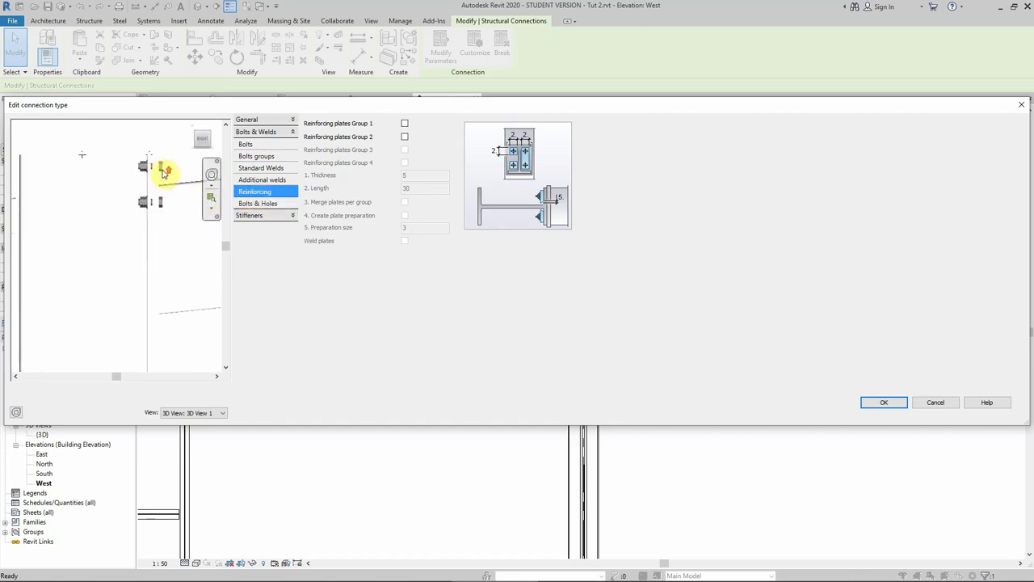
{"action": "scroll", "coordinate": [164, 170], "scroll_direction": "up", "scroll_amount": 3}
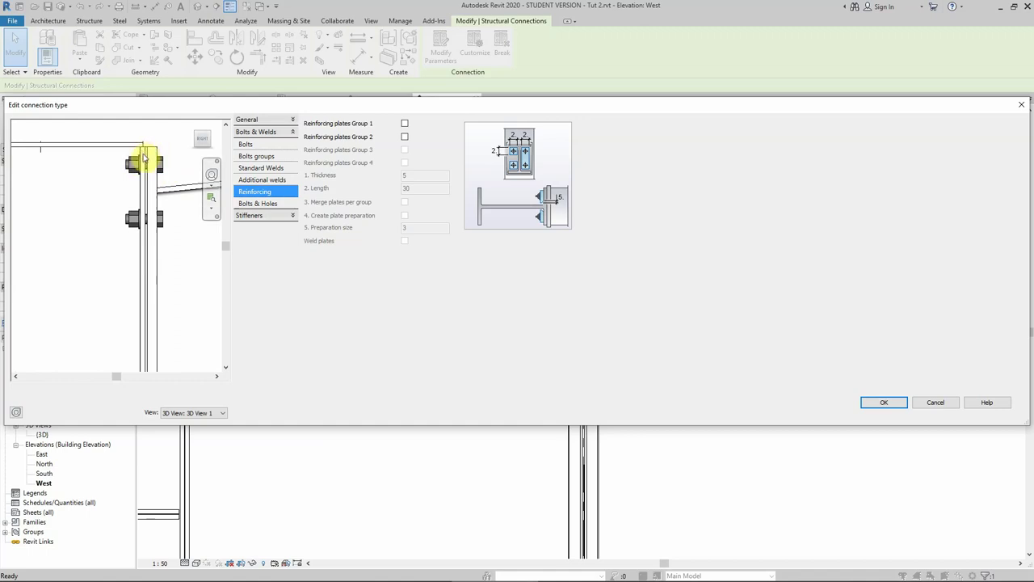
Accept the connection type changes and save the project.
{"action": "left_click", "coordinate": [886, 404]}
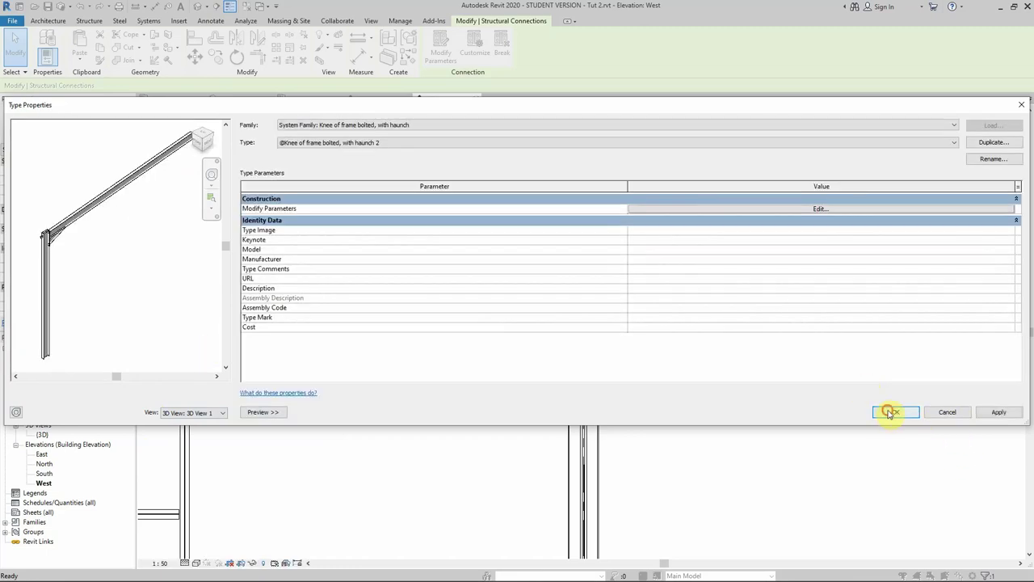
{"action": "left_click", "coordinate": [884, 411]}
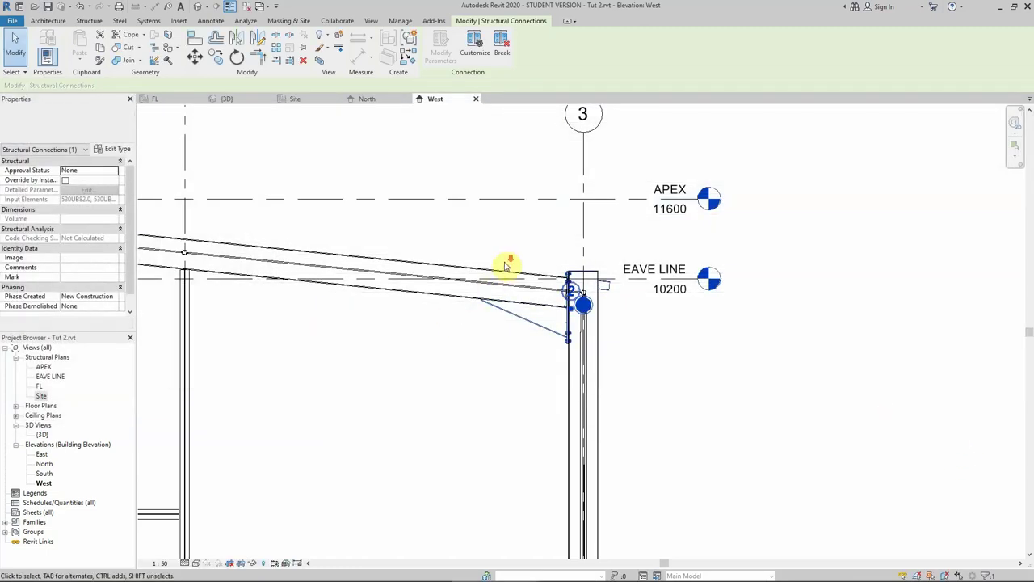
{"action": "scroll", "coordinate": [566, 287], "scroll_direction": "down", "scroll_amount": 2}
{"action": "scroll", "coordinate": [385, 213], "scroll_direction": "up", "scroll_amount": 6}
{"action": "left_click", "coordinate": [272, 177]}
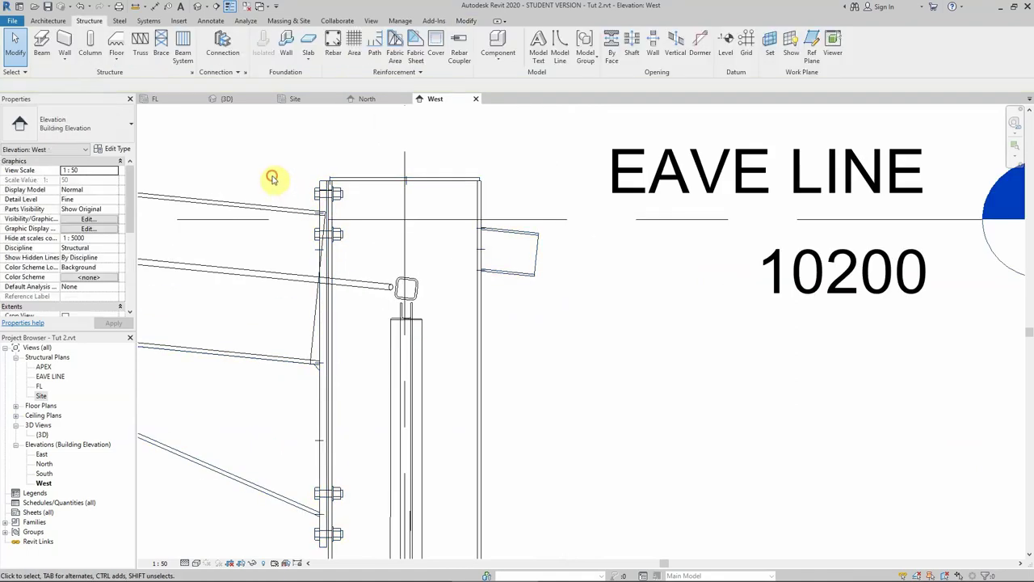
{"action": "scroll", "coordinate": [323, 180], "scroll_direction": "up", "scroll_amount": 4}
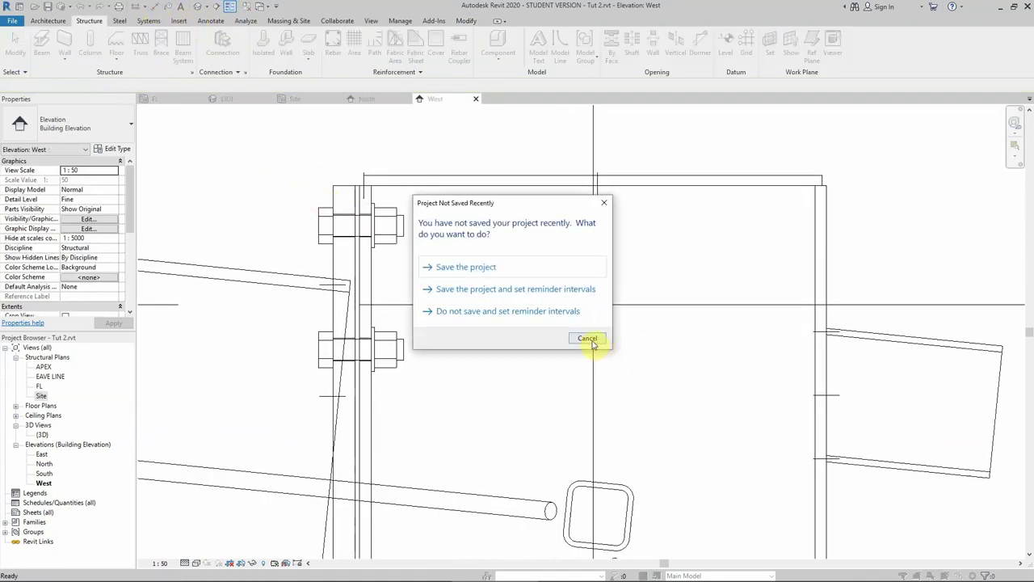
{"action": "left_click", "coordinate": [471, 266]}
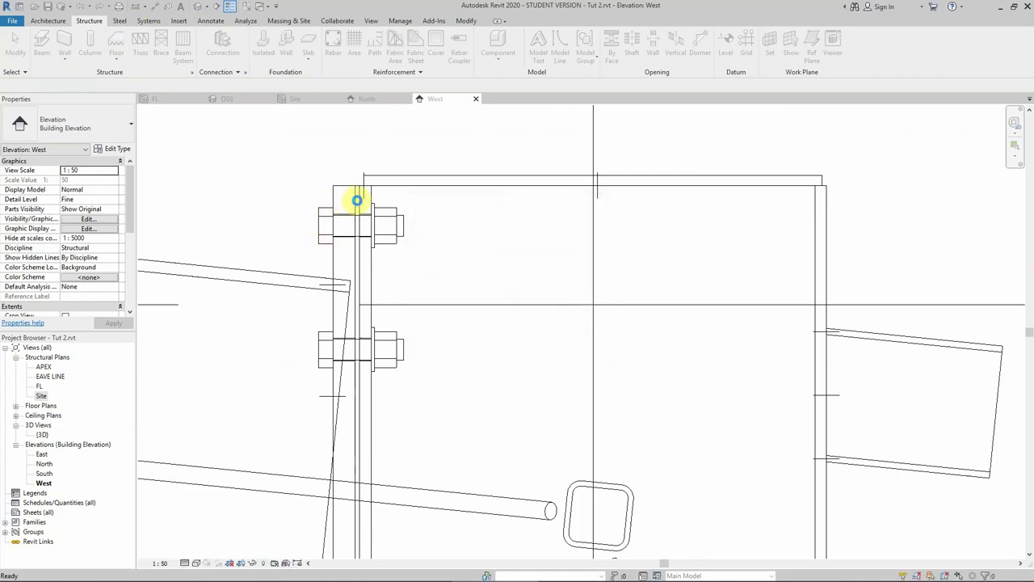
Measure the column flange and end plate thicknesses near the upper bolts with aligned dimensions, and remove the placed dimension.
{"action": "key", "text": "d"}
{"action": "key", "text": "i"}
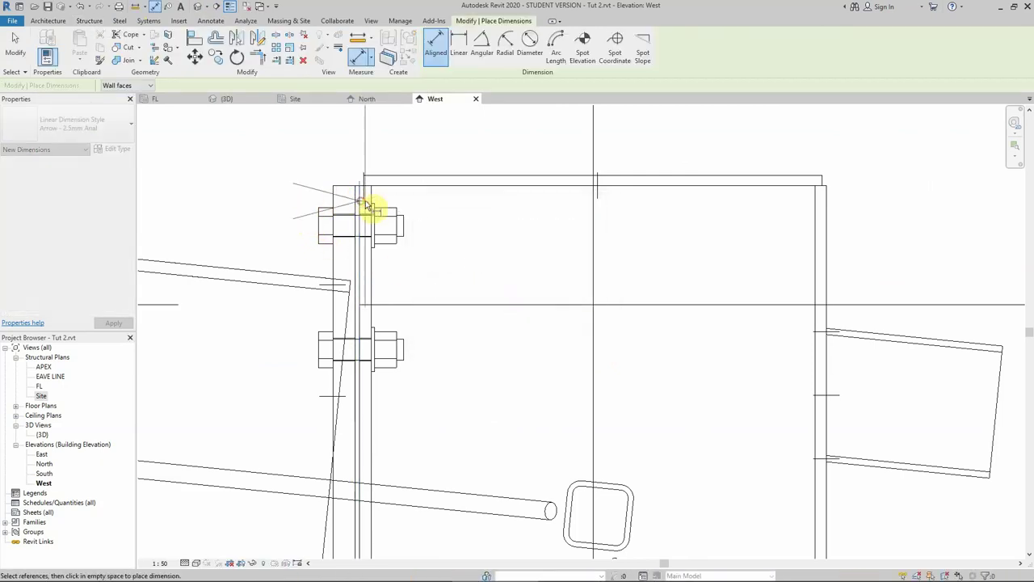
{"action": "scroll", "coordinate": [390, 284], "scroll_direction": "down", "scroll_amount": 4}
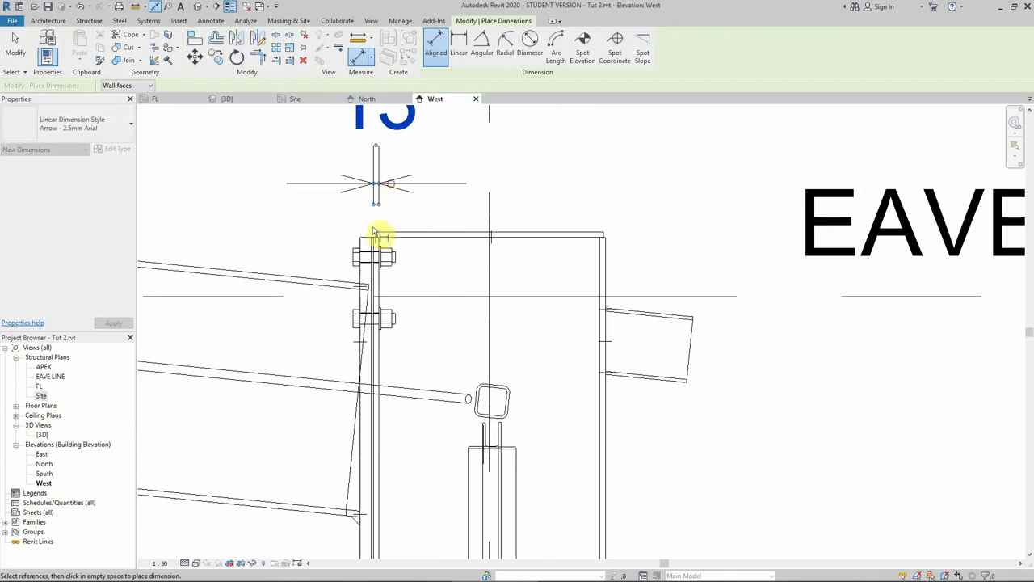
{"action": "scroll", "coordinate": [374, 232], "scroll_direction": "up", "scroll_amount": 3}
{"action": "left_click", "coordinate": [370, 250]}
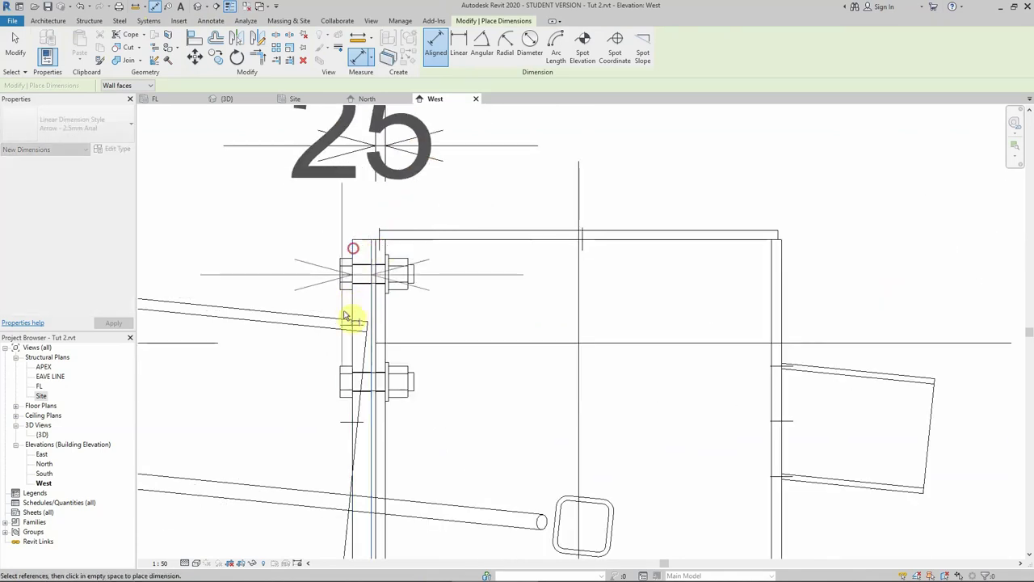
{"action": "scroll", "coordinate": [346, 315], "scroll_direction": "down", "scroll_amount": 4}
{"action": "scroll", "coordinate": [331, 224], "scroll_direction": "up", "scroll_amount": 4}
{"action": "key", "text": "Escape"}
{"action": "key", "text": "Escape"}
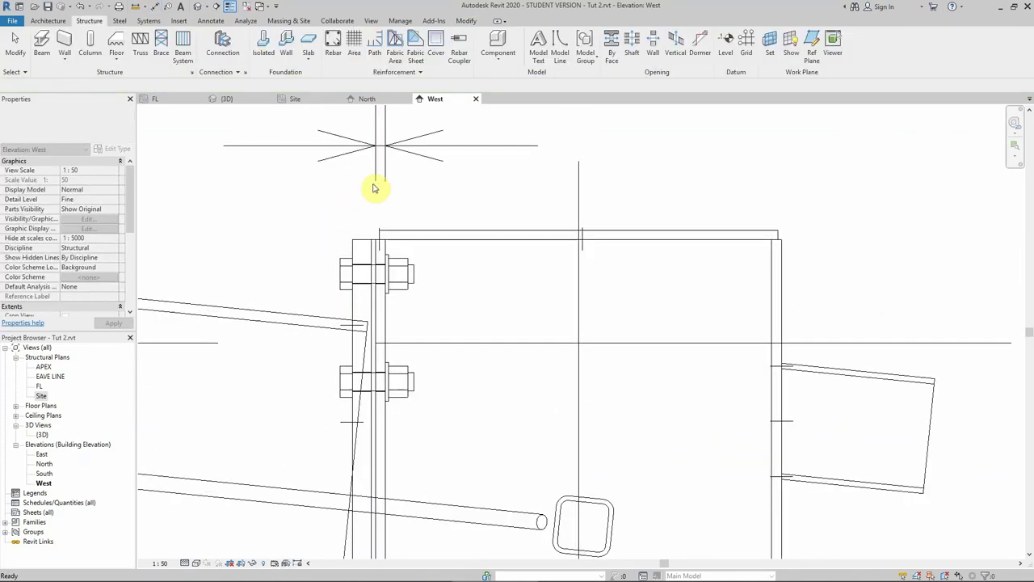
{"action": "left_click", "coordinate": [383, 174]}
{"action": "key", "text": "Escape"}
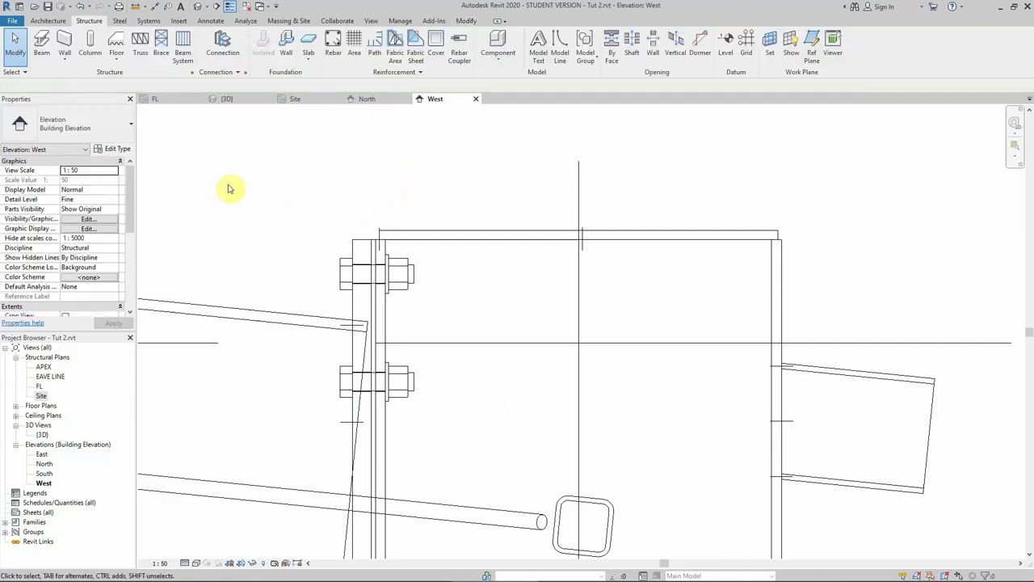
Enable reinforcing plates for bolt groups 1 and 2 in the bolted, haunched knee connection type.
{"action": "left_click", "coordinate": [113, 148]}
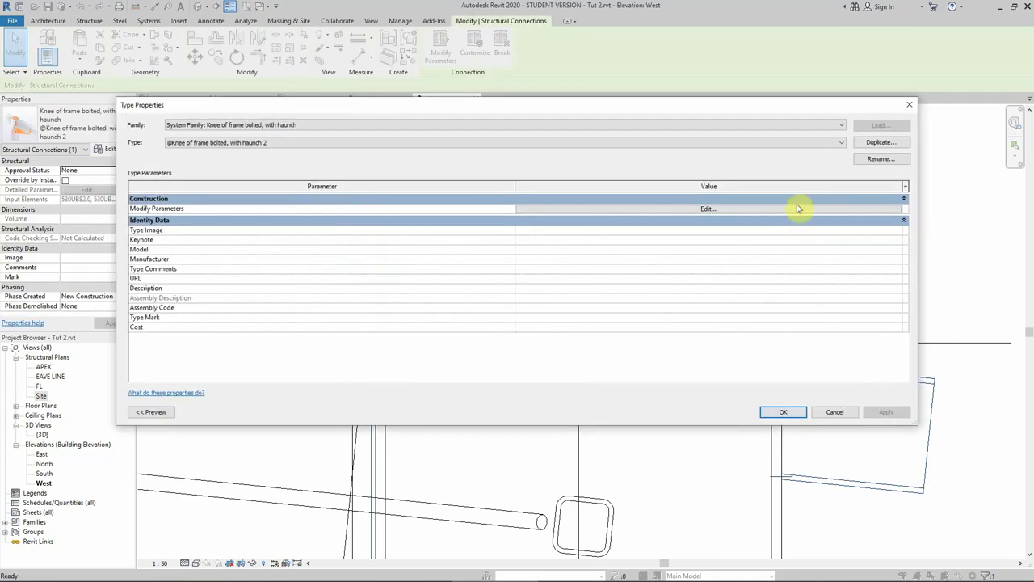
{"action": "left_click", "coordinate": [762, 210]}
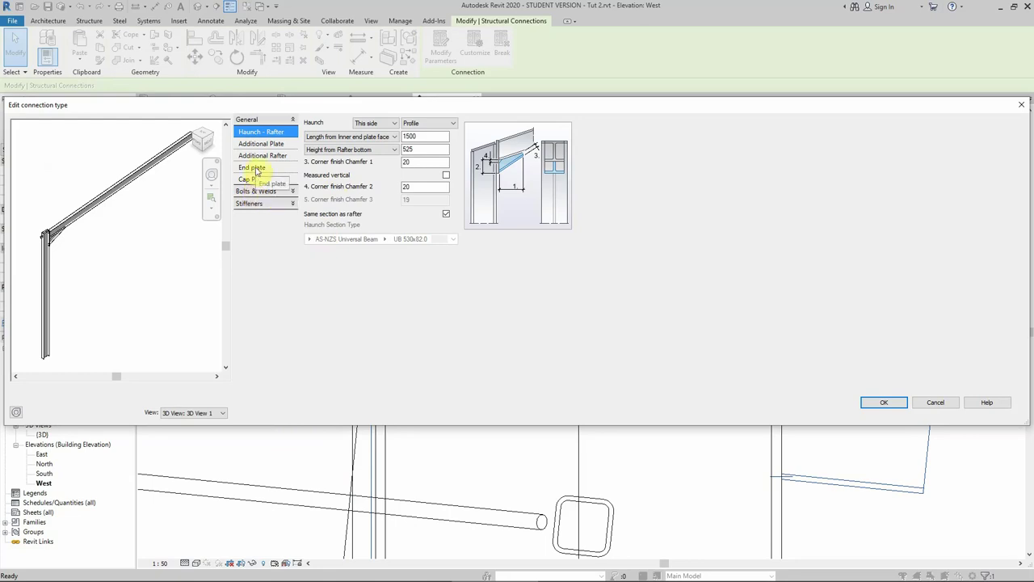
{"action": "left_click", "coordinate": [256, 191]}
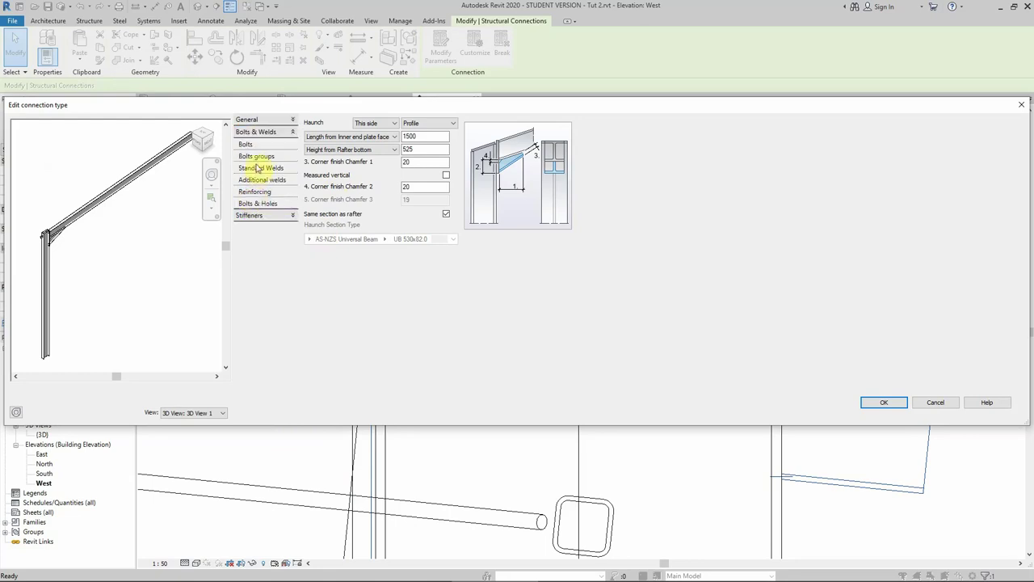
{"action": "left_click", "coordinate": [255, 192]}
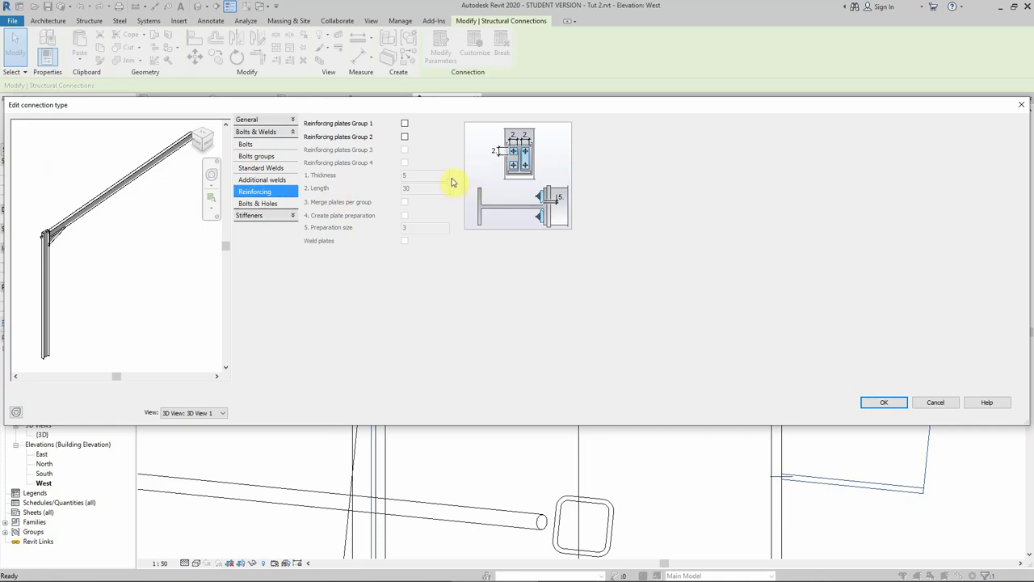
{"action": "left_click", "coordinate": [208, 146]}
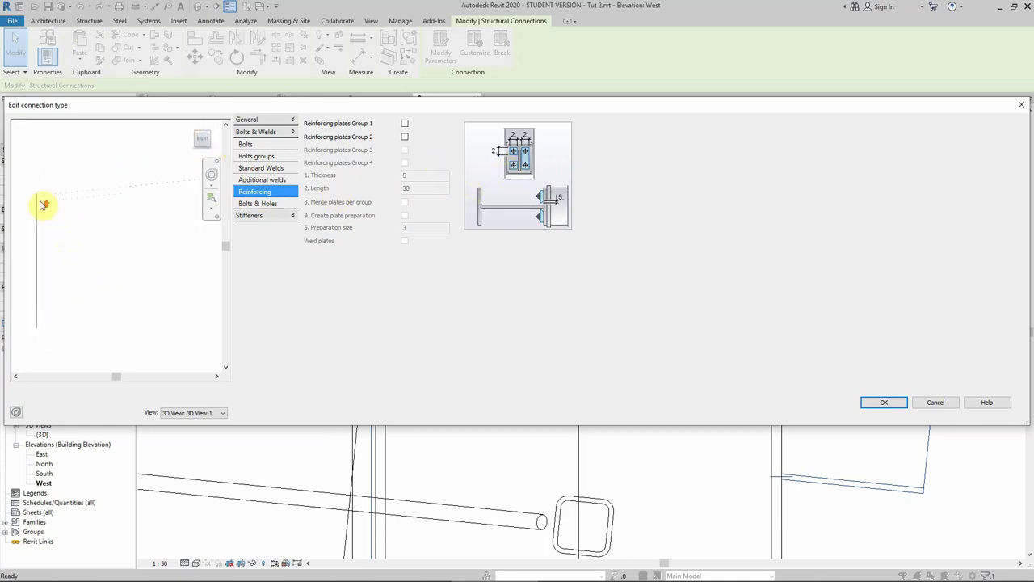
{"action": "scroll", "coordinate": [81, 166], "scroll_direction": "up", "scroll_amount": 5}
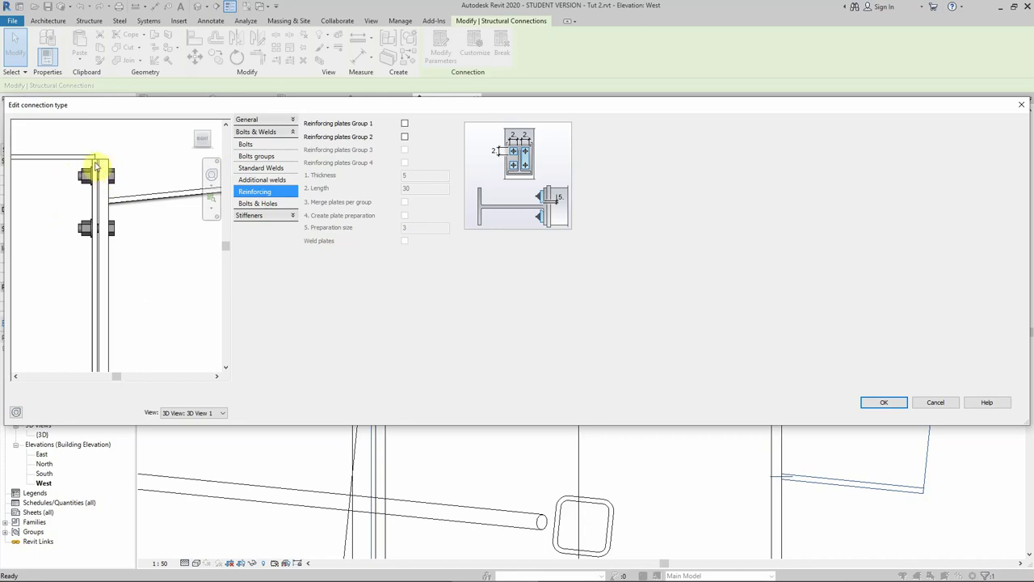
{"action": "scroll", "coordinate": [97, 172], "scroll_direction": "down", "scroll_amount": 3}
{"action": "scroll", "coordinate": [18, 180], "scroll_direction": "up", "scroll_amount": 2}
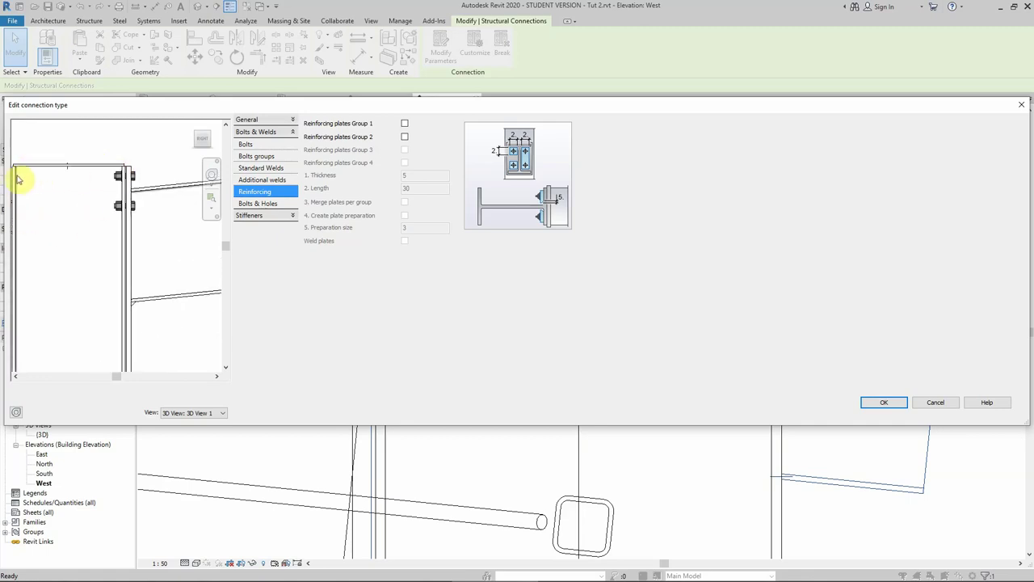
{"action": "scroll", "coordinate": [122, 182], "scroll_direction": "up", "scroll_amount": 2}
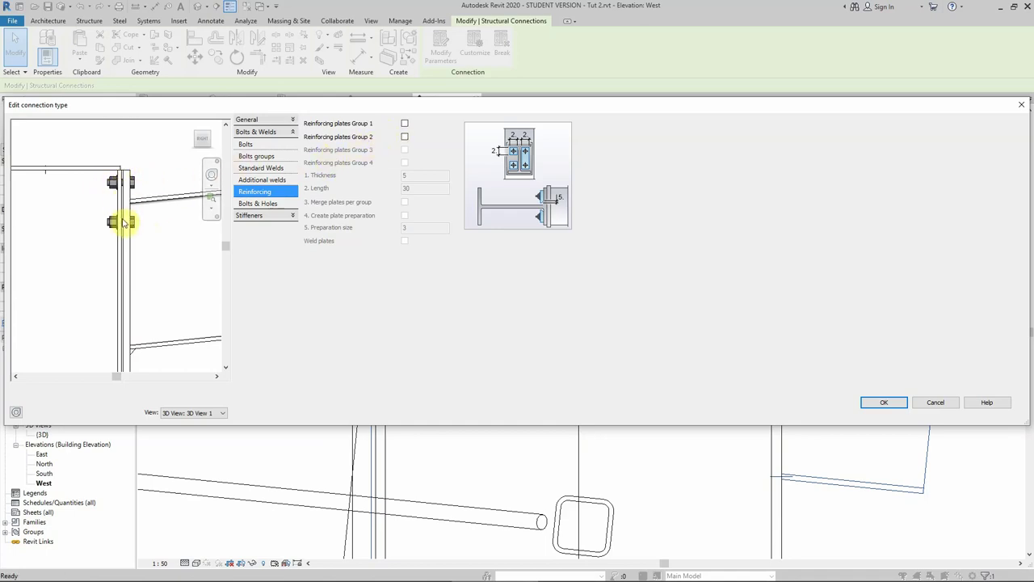
{"action": "left_click", "coordinate": [405, 137]}
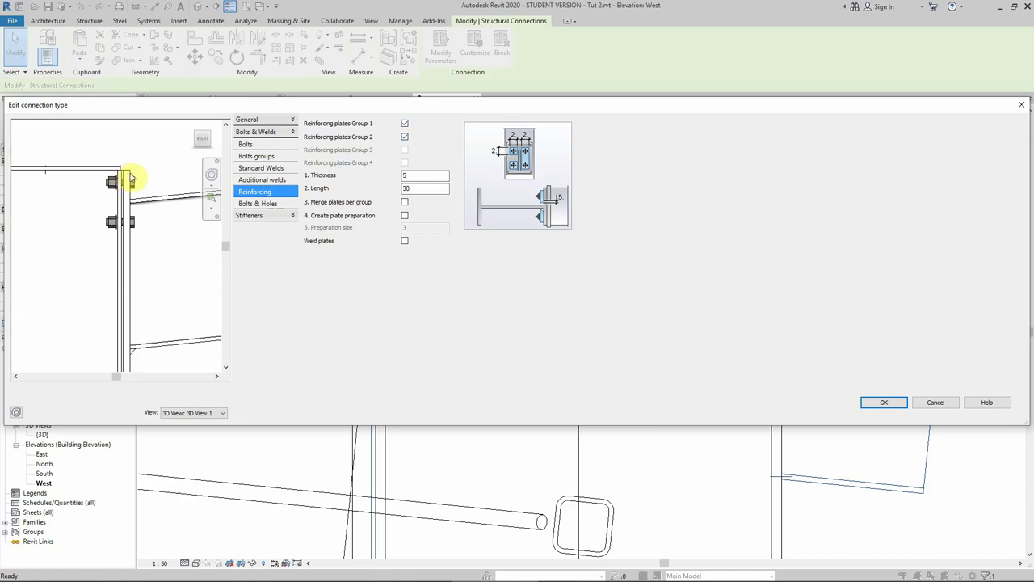
Set the reinforcing plates' thickness to 12 and their length to 80.
{"action": "left_click", "coordinate": [413, 176]}
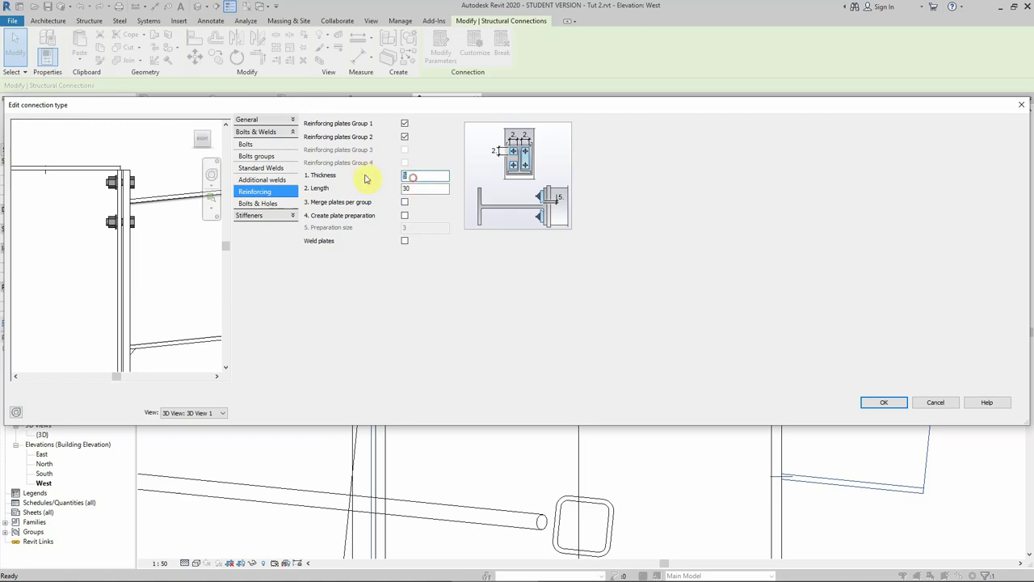
{"action": "left_click", "coordinate": [426, 187]}
{"action": "left_click", "coordinate": [424, 188]}
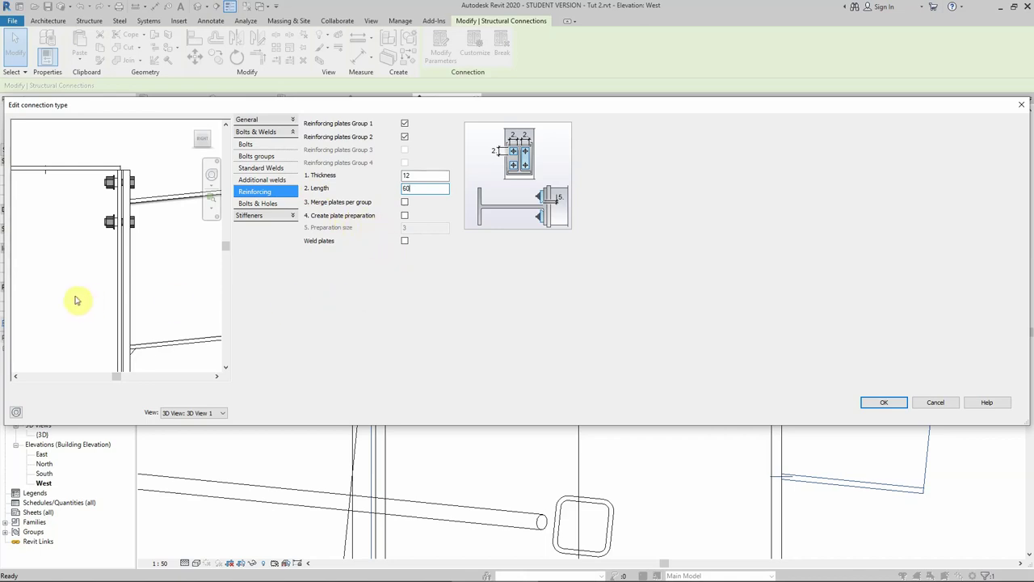
{"action": "left_click", "coordinate": [51, 262]}
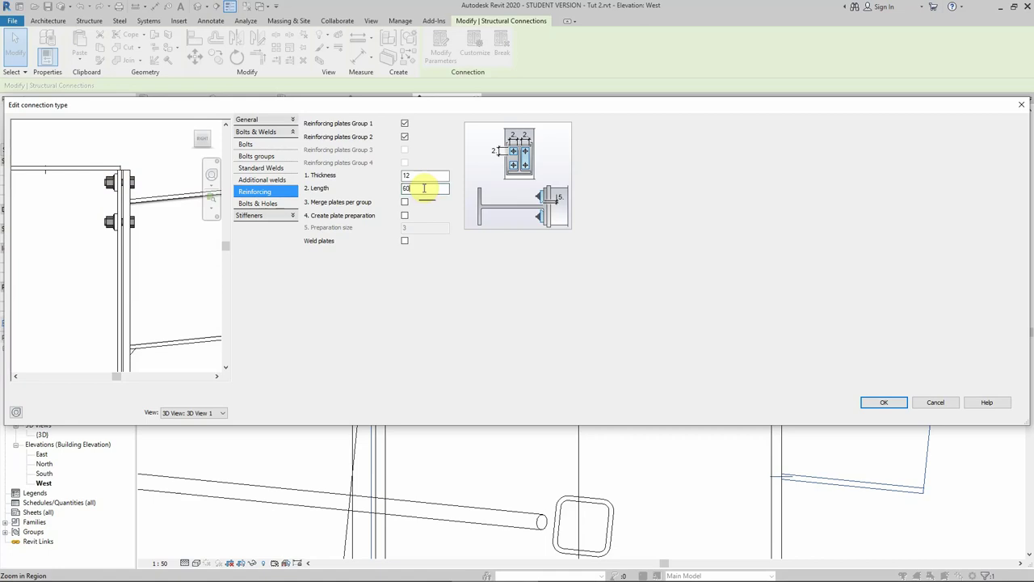
{"action": "left_click_drag", "start_coordinate": [423, 188], "coordinate": [369, 187]}
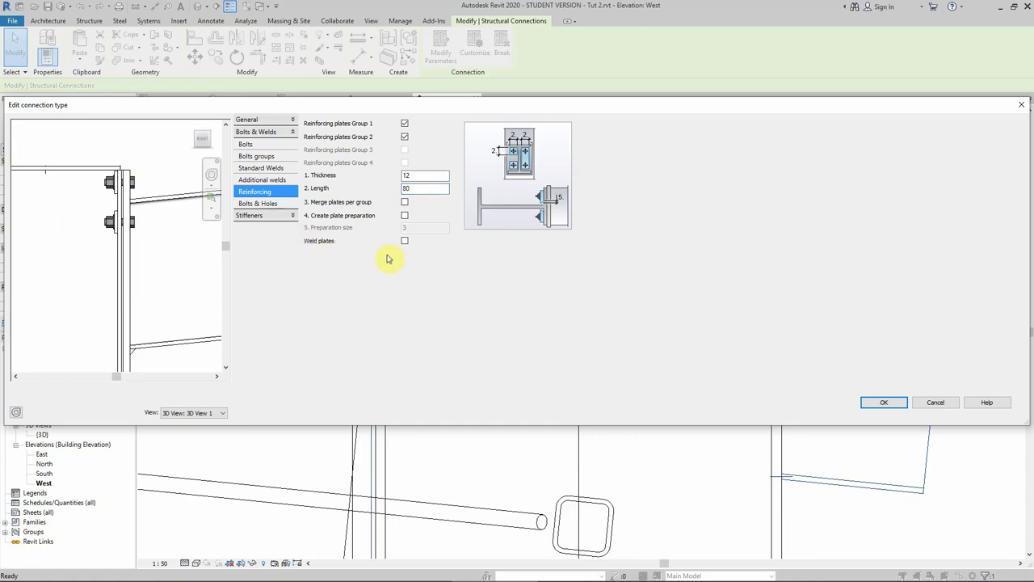
Try merging the reinforcing plates per bolt group and inspect the upper and lower bolts in the 3D preview.
{"action": "left_click", "coordinate": [405, 203]}
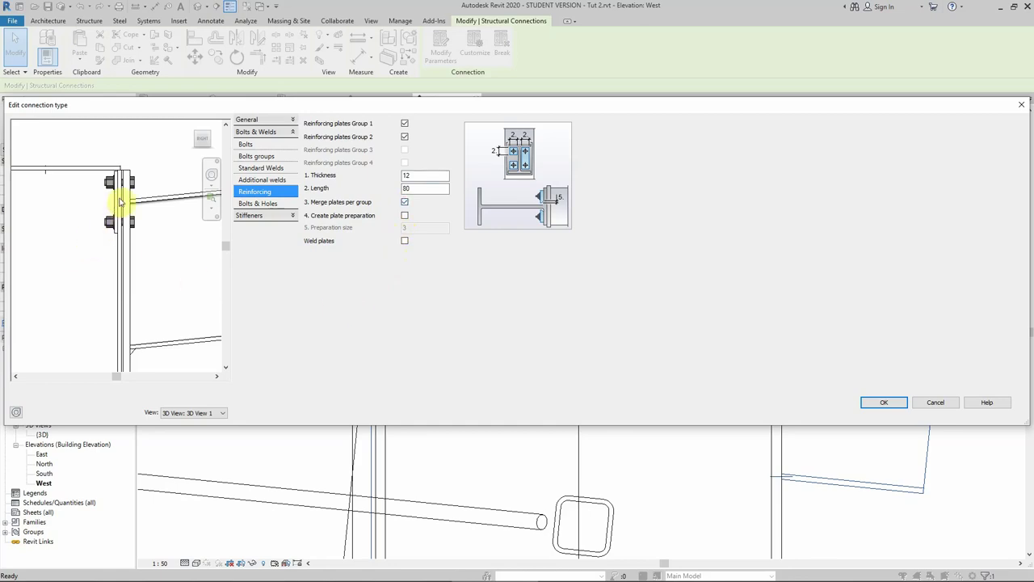
{"action": "middle_click_drag", "start_coordinate": [120, 202], "coordinate": [123, 332], "text": "shift"}
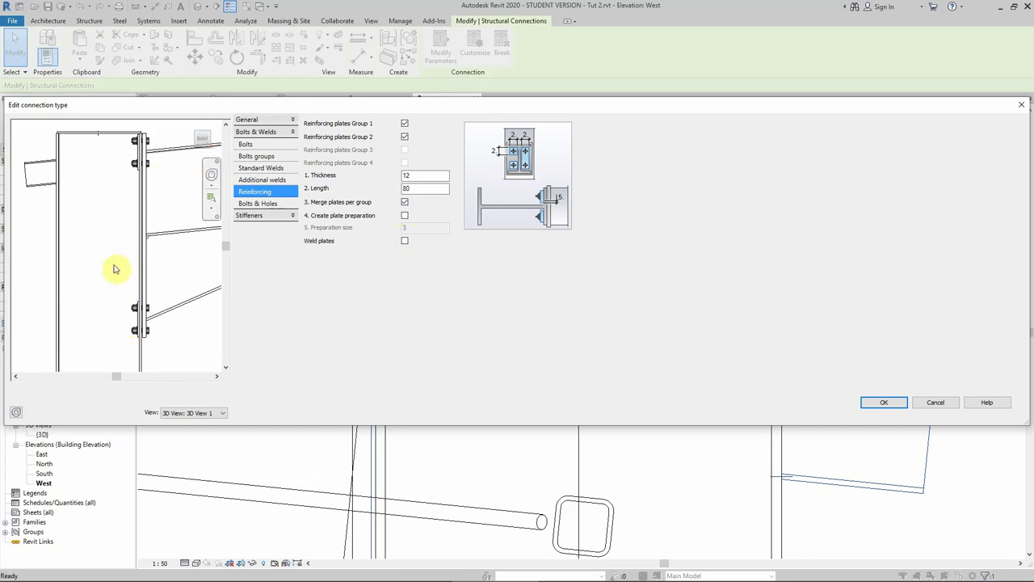
{"action": "mouse_move", "coordinate": [114, 269]}
{"action": "middle_mouse_down", "text": "shift"}
{"action": "mouse_move", "coordinate": [102, 283]}
{"action": "mouse_move", "coordinate": [138, 303]}
{"action": "mouse_move", "coordinate": [79, 226]}
{"action": "mouse_move", "coordinate": [156, 272]}
{"action": "mouse_move", "coordinate": [132, 219]}
{"action": "middle_mouse_up", "text": "shift"}
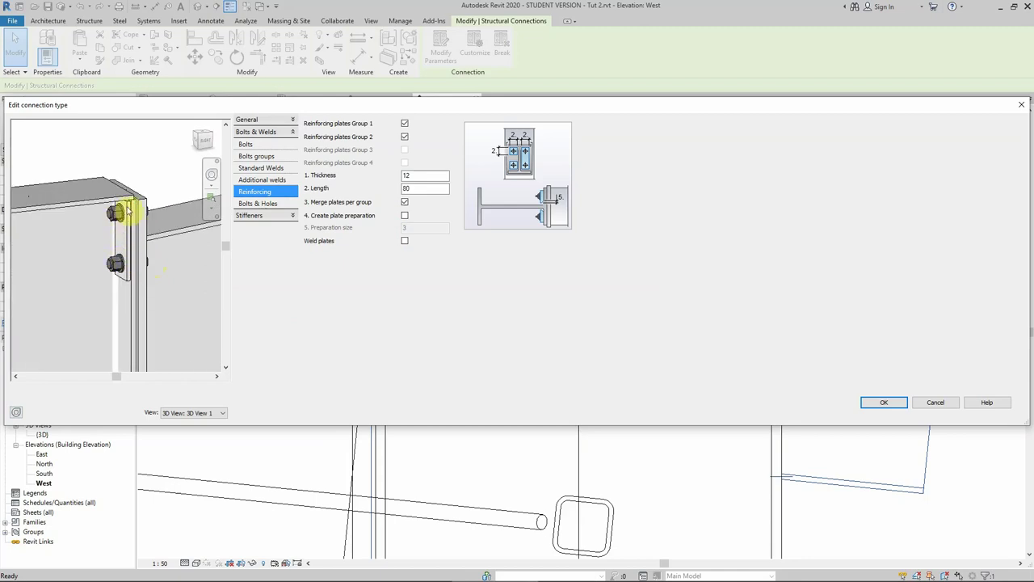
{"action": "middle_click_drag", "start_coordinate": [128, 211], "coordinate": [122, 363], "text": "shift"}
{"action": "scroll", "coordinate": [136, 275], "scroll_direction": "up", "scroll_amount": 3}
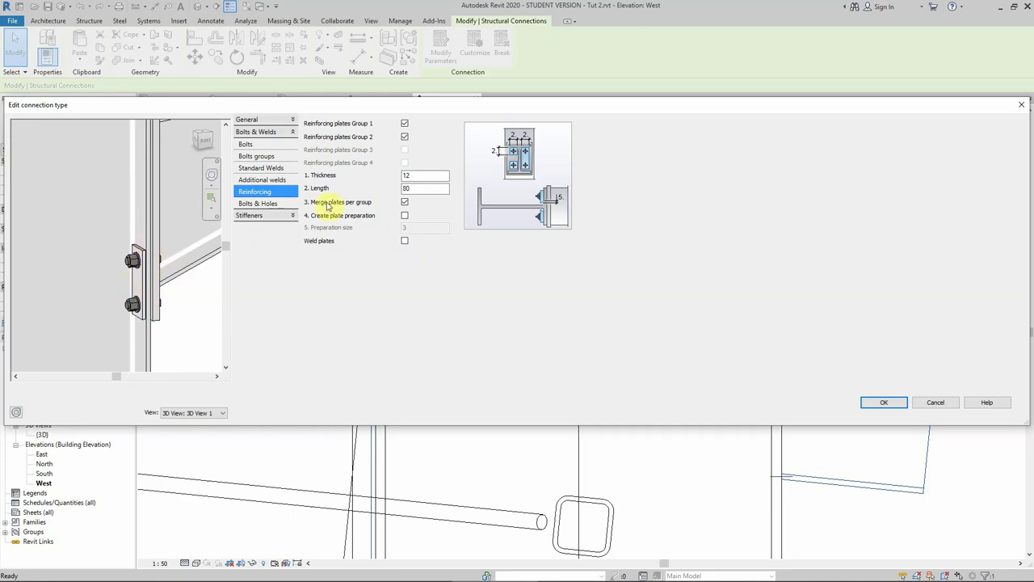
Set column stiffeners 1, 2 and 3 to full with standard stiffening, and inspect them in the 3D preview.
{"action": "left_click", "coordinate": [261, 207]}
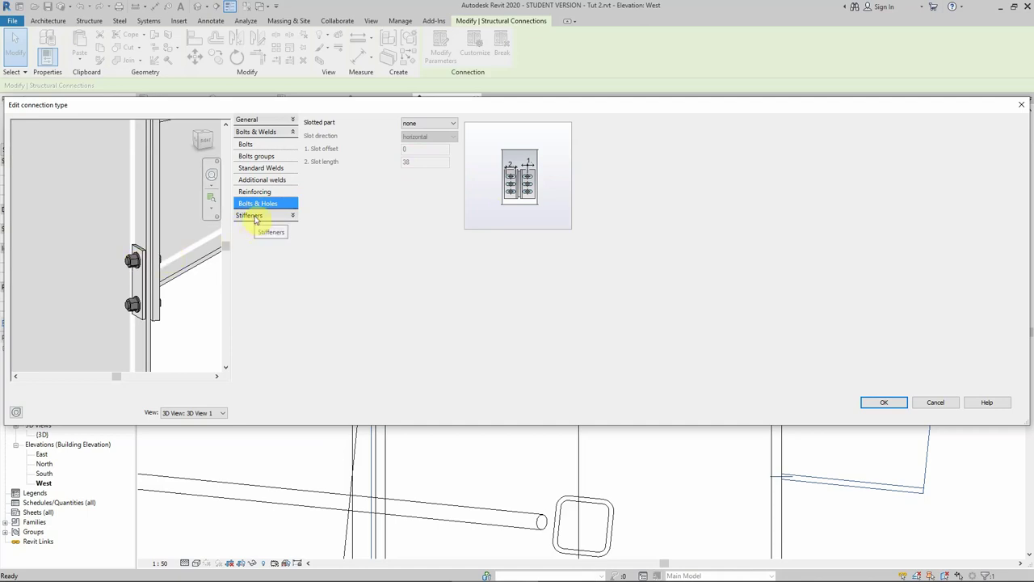
{"action": "left_click", "coordinate": [255, 216]}
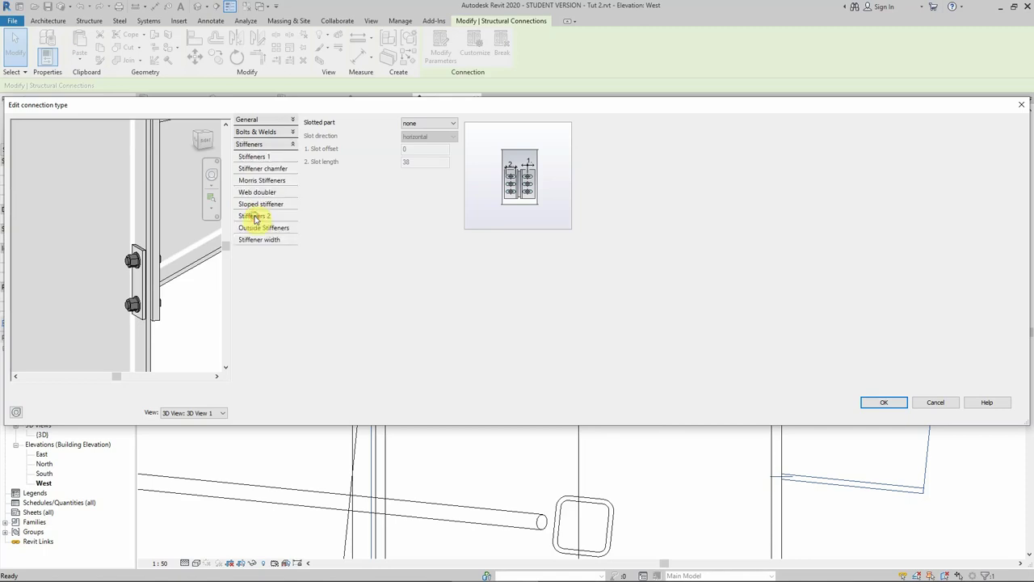
{"action": "left_click", "coordinate": [265, 158]}
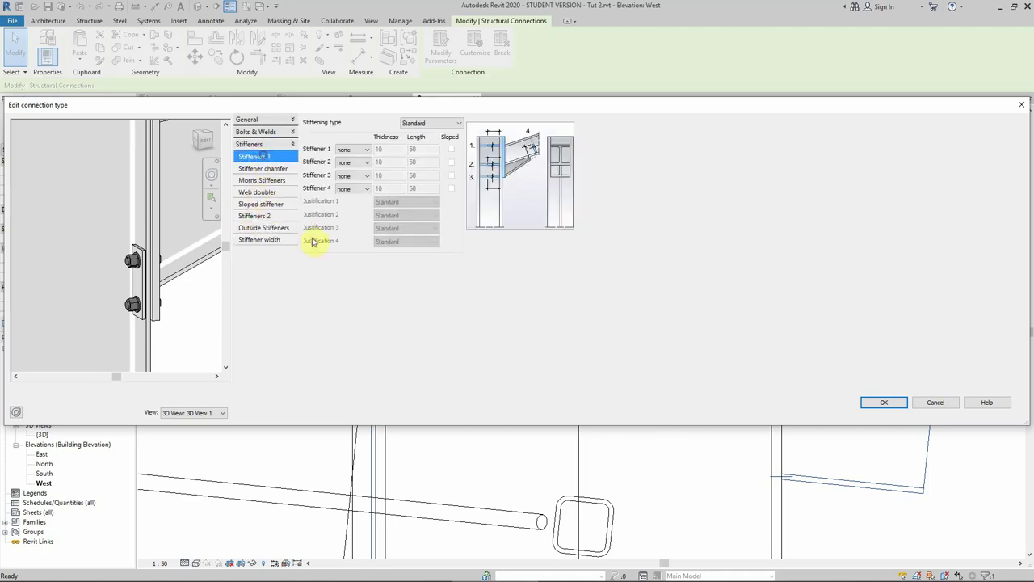
{"action": "left_click", "coordinate": [362, 152]}
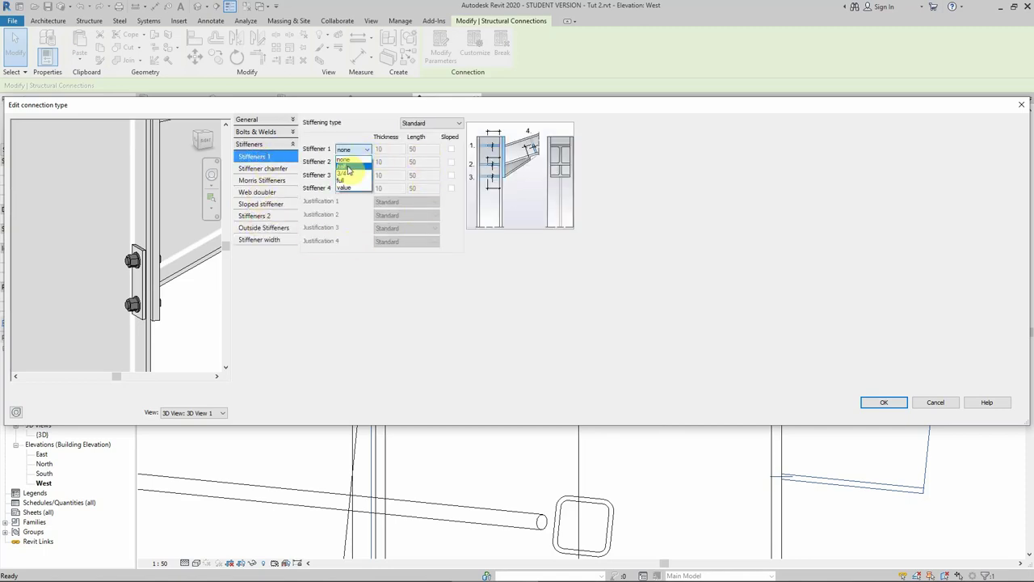
{"action": "left_click", "coordinate": [349, 180]}
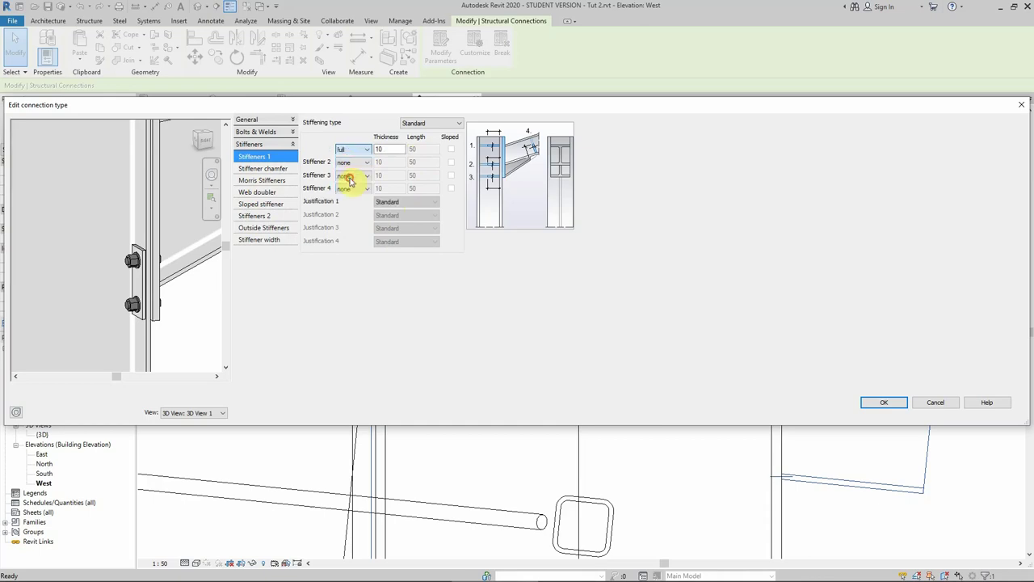
{"action": "left_click", "coordinate": [356, 167]}
{"action": "left_click", "coordinate": [352, 189]}
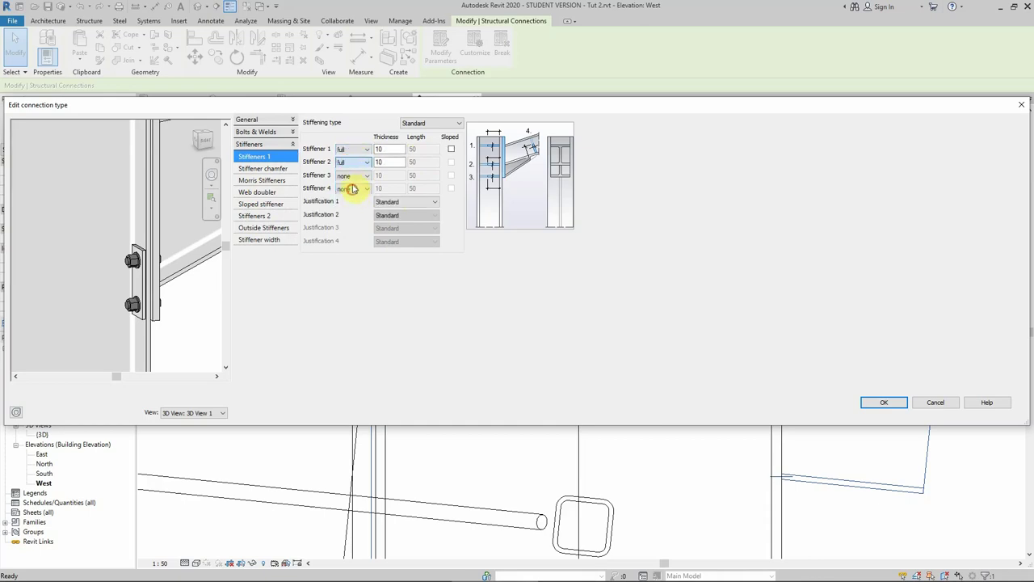
{"action": "left_click", "coordinate": [359, 176]}
{"action": "left_click", "coordinate": [350, 204]}
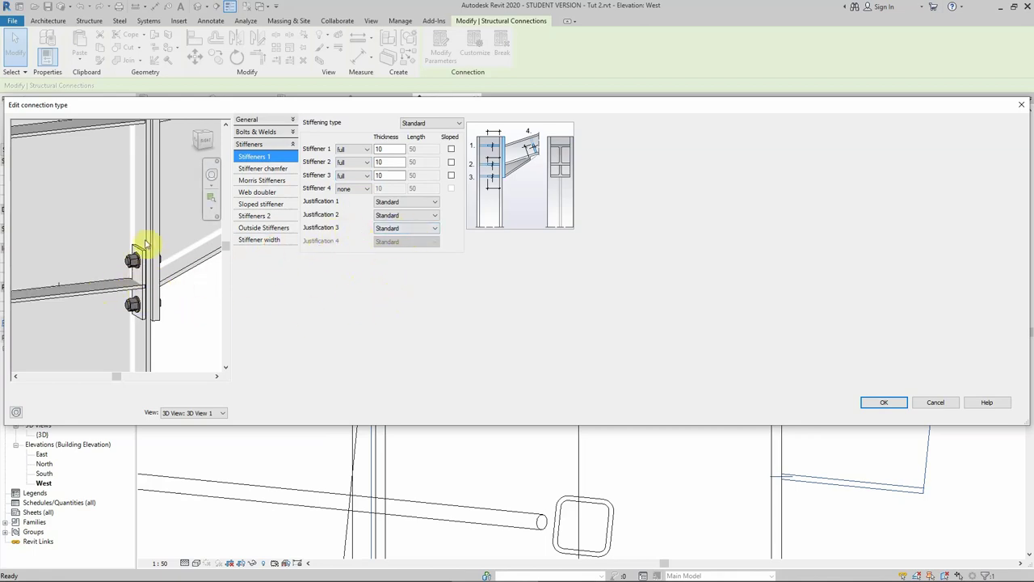
{"action": "mouse_move", "coordinate": [136, 190]}
{"action": "middle_mouse_down", "text": "shift"}
{"action": "mouse_move", "coordinate": [164, 232]}
{"action": "mouse_move", "coordinate": [147, 238]}
{"action": "mouse_move", "coordinate": [145, 169]}
{"action": "mouse_move", "coordinate": [134, 202]}
{"action": "middle_mouse_up", "text": "shift"}
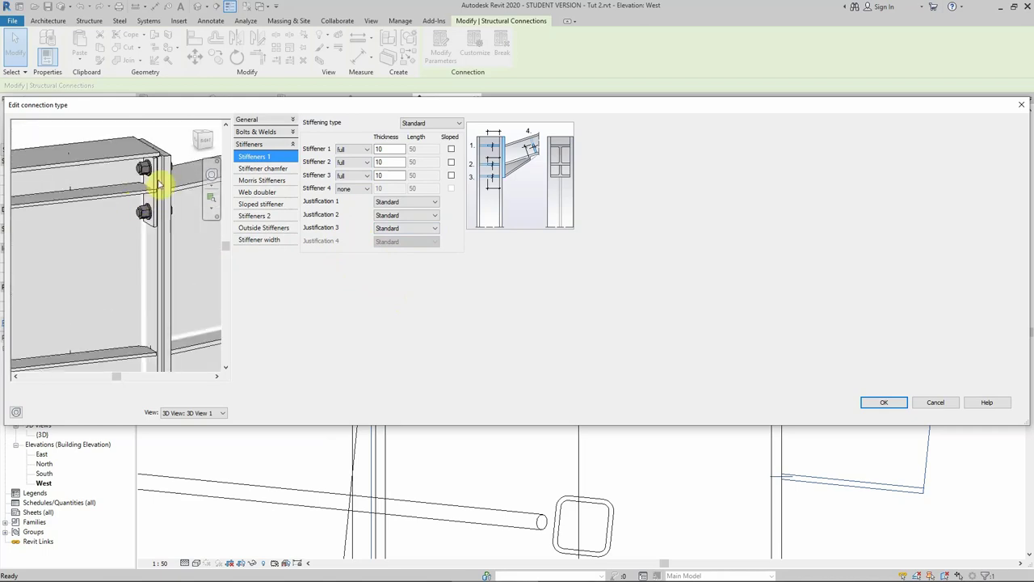
{"action": "middle_click_drag", "start_coordinate": [145, 166], "coordinate": [153, 215], "text": "shift"}
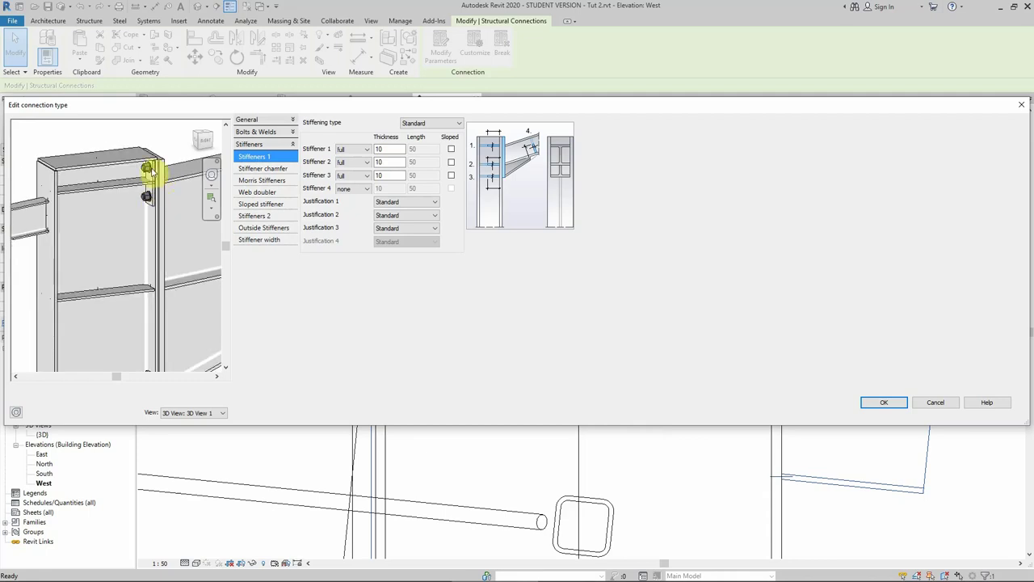
{"action": "middle_click_drag", "start_coordinate": [153, 171], "coordinate": [144, 280], "text": "shift"}
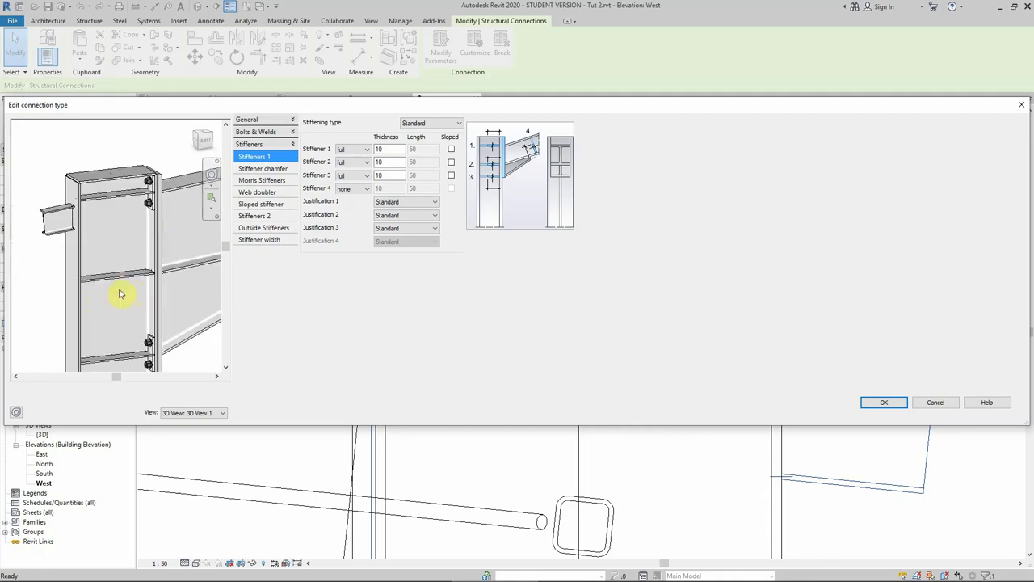
{"action": "left_click", "coordinate": [391, 149]}
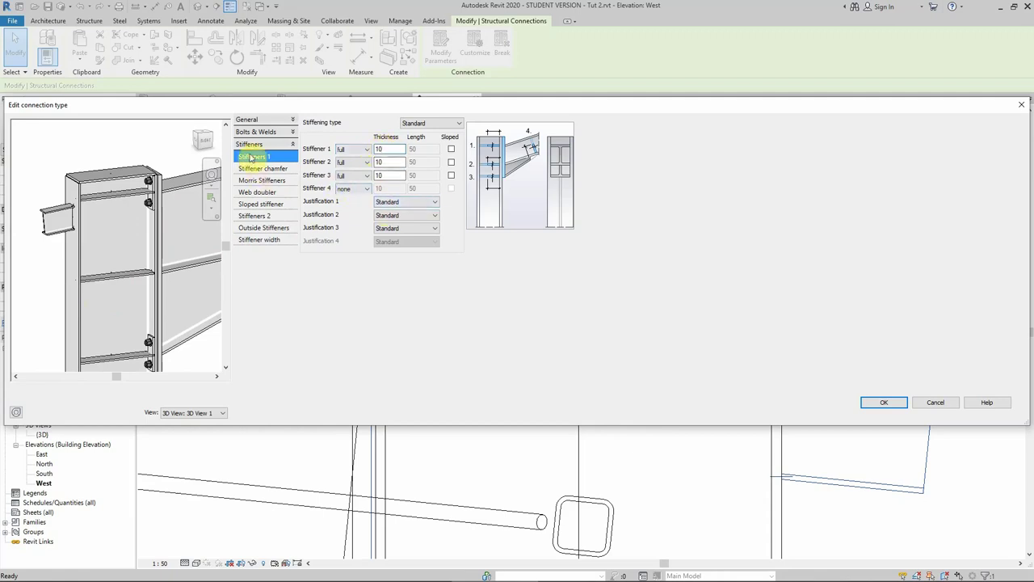
Turn off merging of the reinforcing plates per group and check the separate plates at the bolts.
{"action": "left_click", "coordinate": [260, 132]}
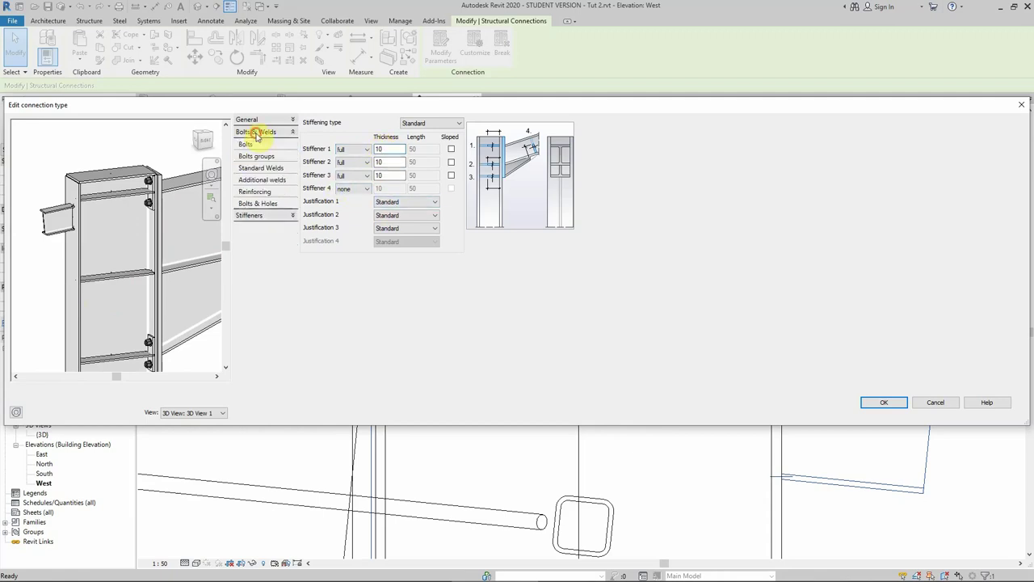
{"action": "left_click", "coordinate": [249, 192]}
{"action": "left_click", "coordinate": [405, 203]}
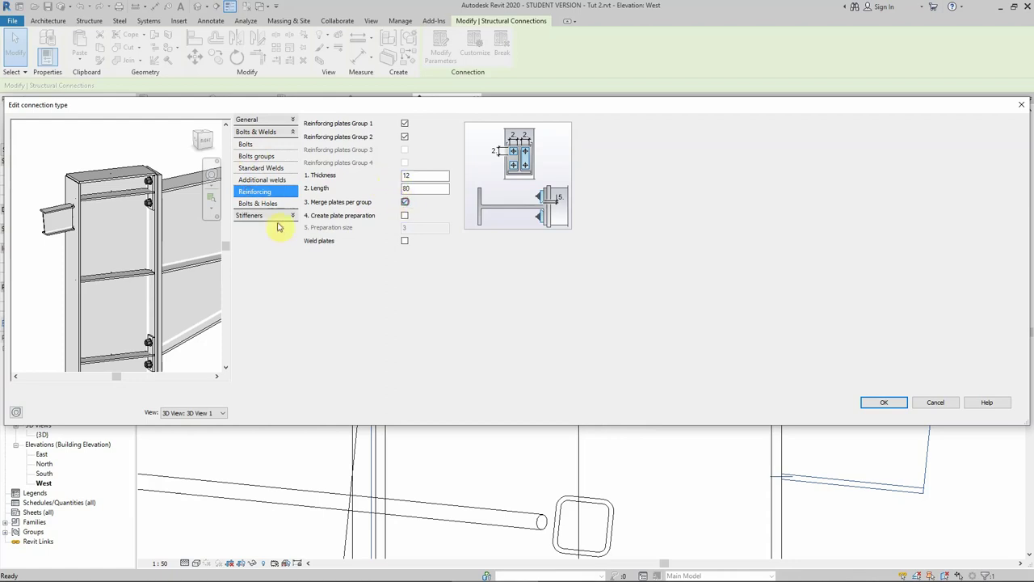
{"action": "left_click", "coordinate": [404, 202]}
{"action": "scroll", "coordinate": [149, 204], "scroll_direction": "up", "scroll_amount": 3}
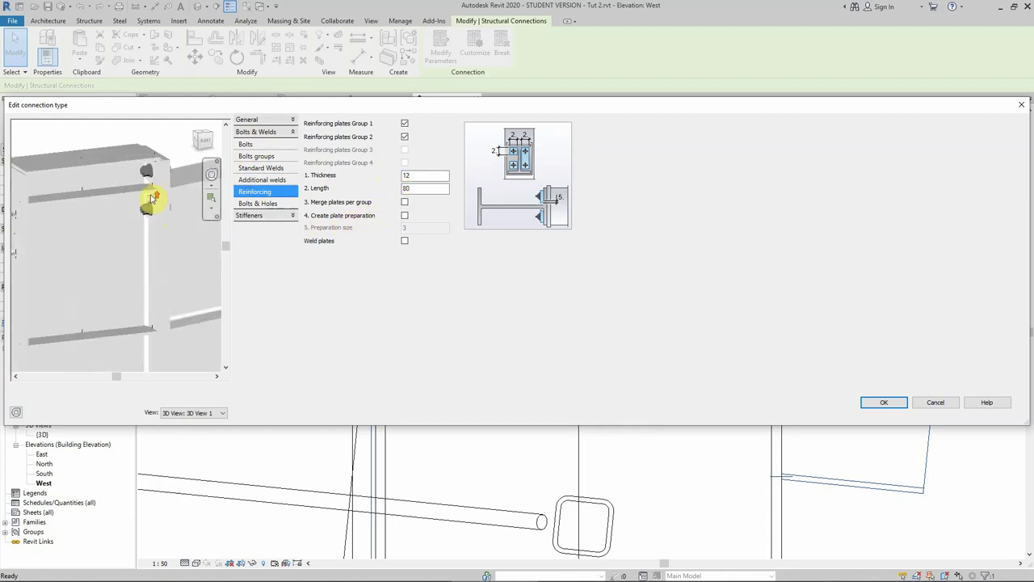
{"action": "scroll", "coordinate": [158, 242], "scroll_direction": "down", "scroll_amount": 3}
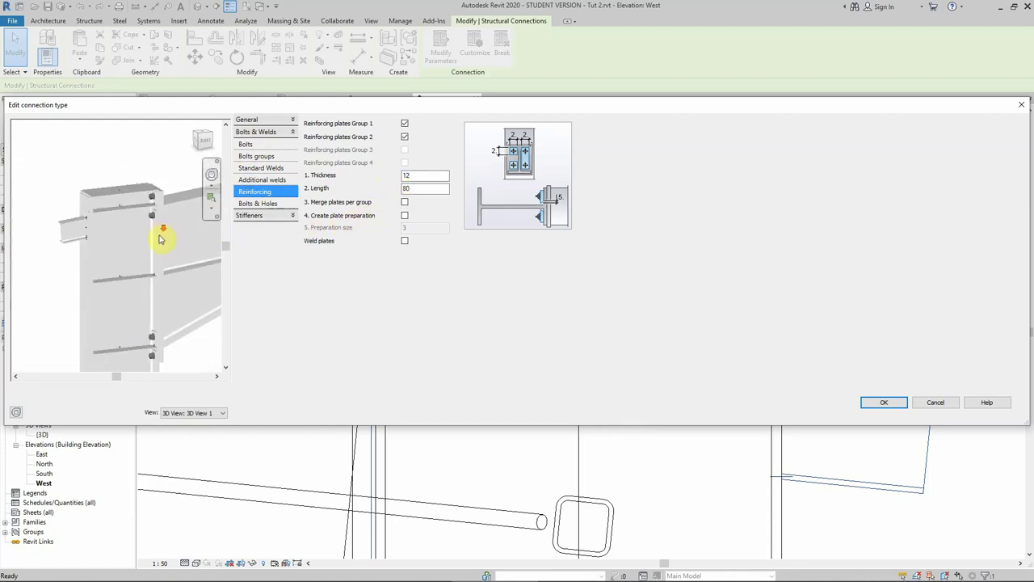
Review the settings of stiffeners 1 to 3 against the column in the 3D preview.
{"action": "left_click", "coordinate": [257, 215]}
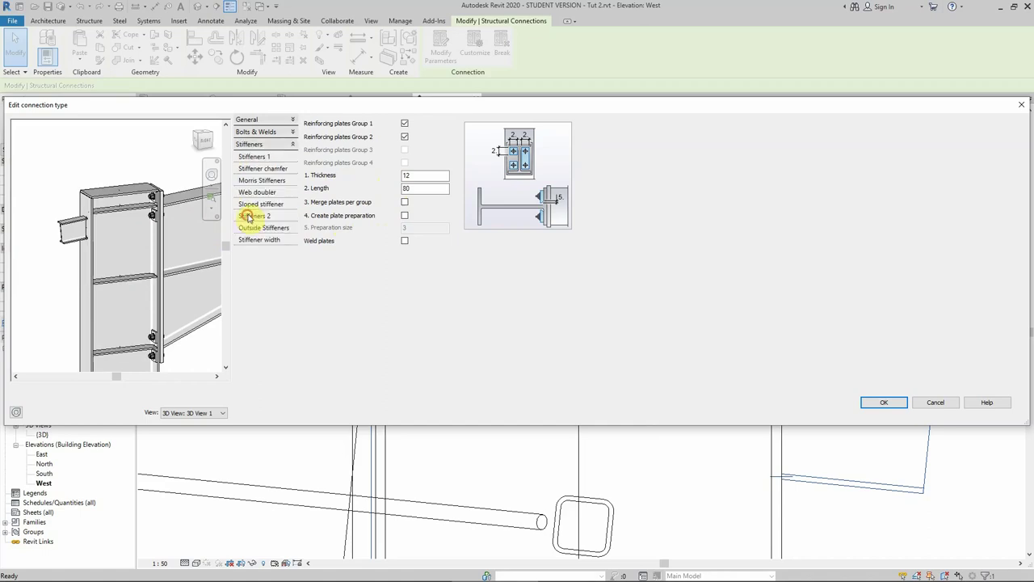
{"action": "left_click", "coordinate": [255, 157]}
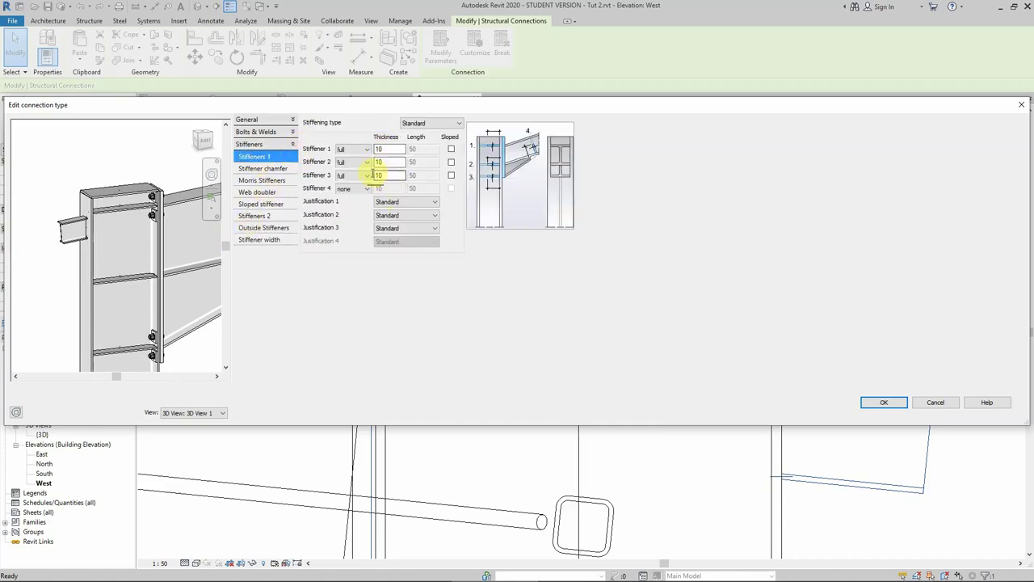
{"action": "middle_click_drag", "start_coordinate": [129, 267], "coordinate": [138, 201], "text": "shift"}
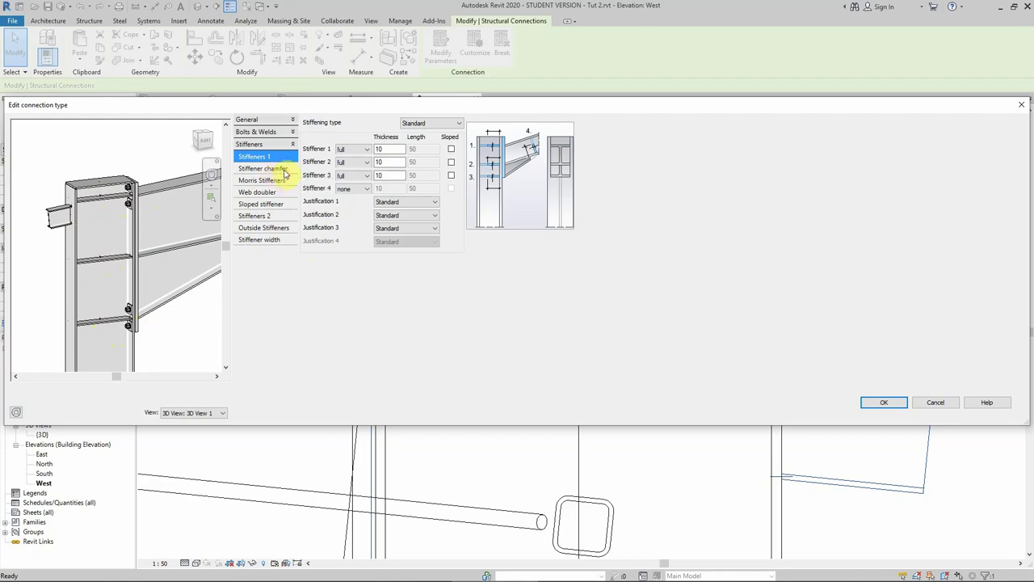
Review the stiffener chamfer and Morris stiffener settings, and accept the edited haunched connection type.
{"action": "left_click", "coordinate": [275, 169]}
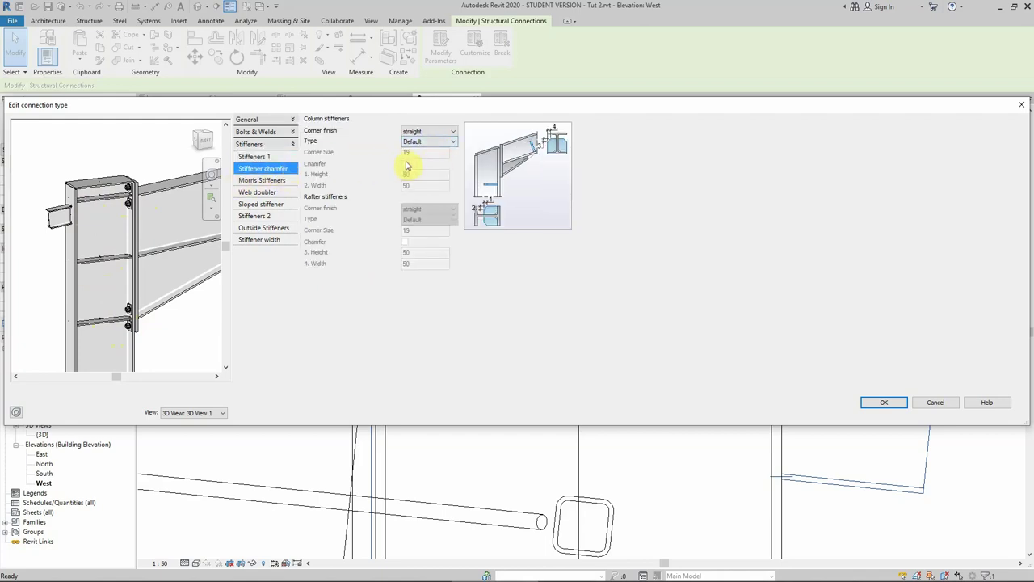
{"action": "left_click", "coordinate": [273, 181]}
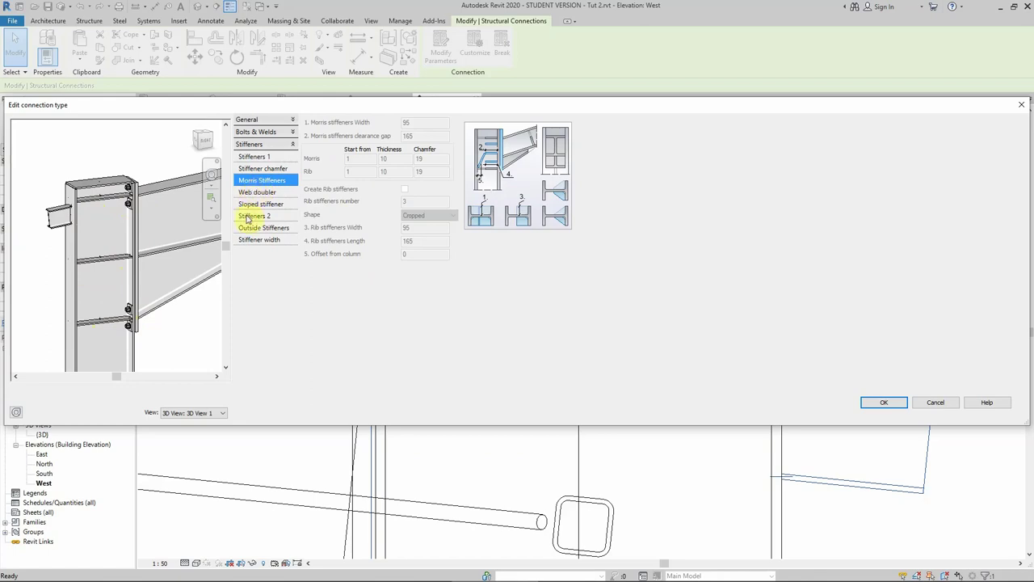
{"action": "left_click", "coordinate": [254, 156]}
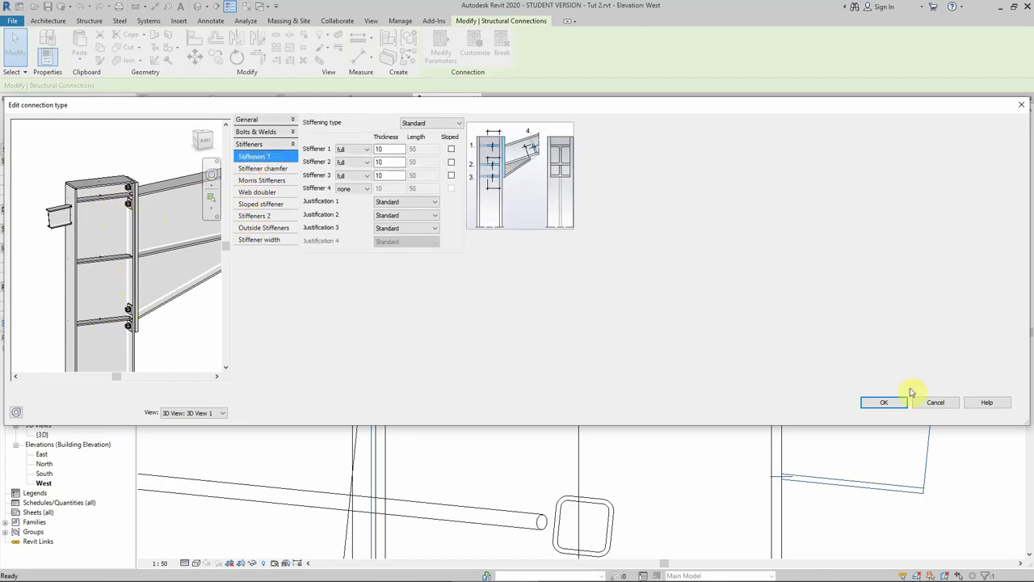
{"action": "left_click", "coordinate": [884, 403]}
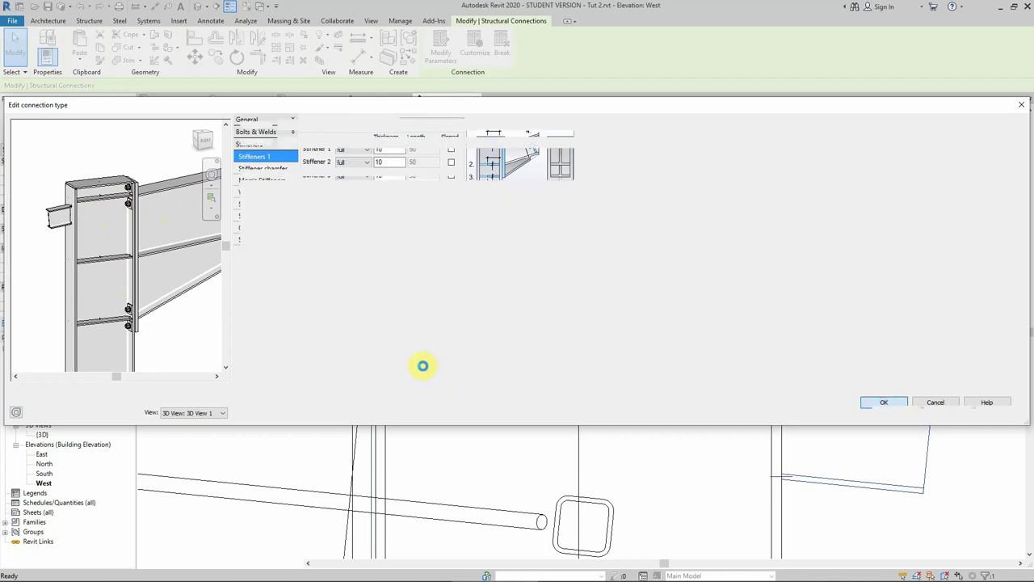
{"action": "left_click", "coordinate": [888, 411]}
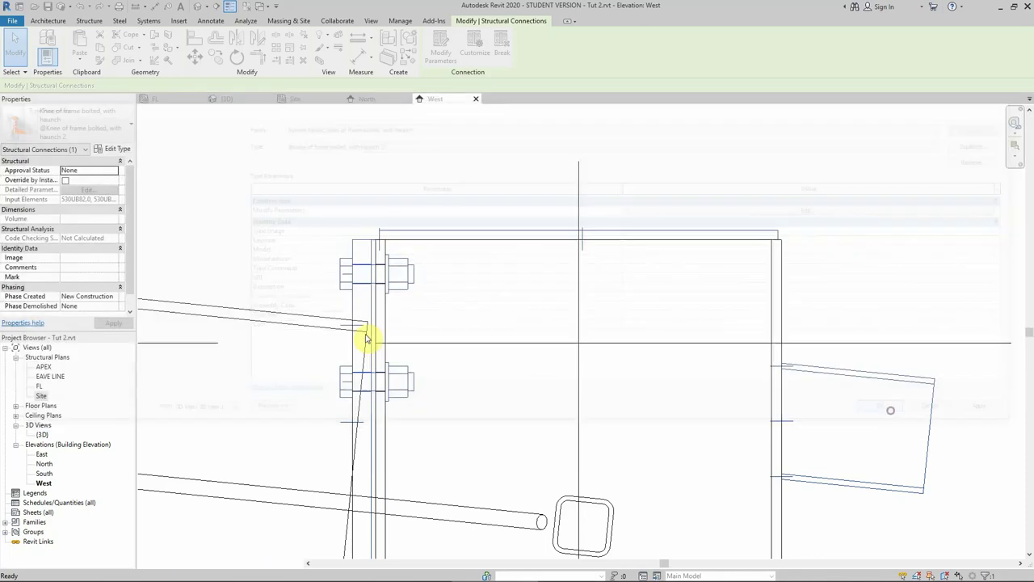
{"action": "left_click", "coordinate": [368, 182]}
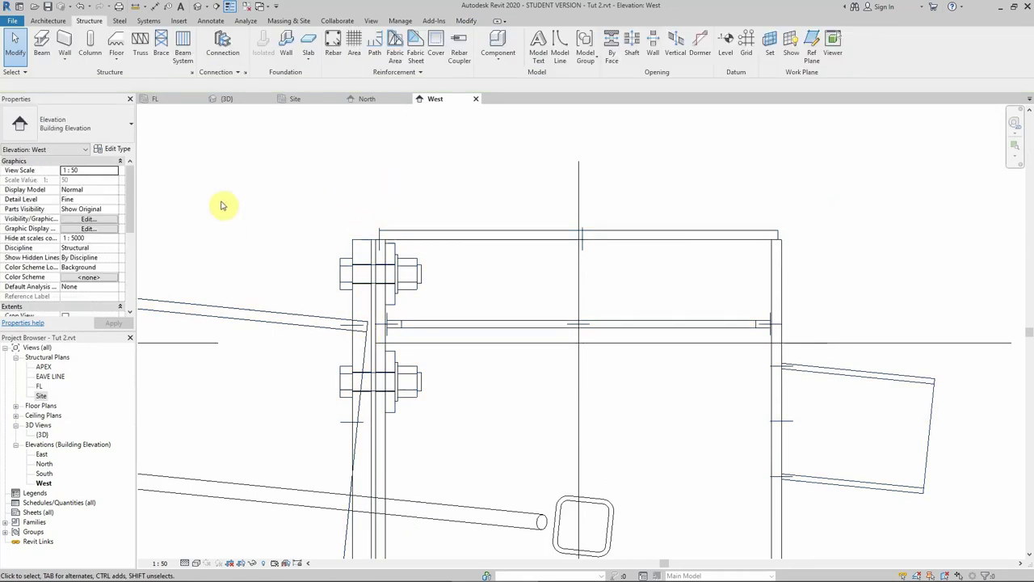
Inspect the stiffened haunch connection in the 3D view and compare it with the other portal frames.
{"action": "left_click", "coordinate": [237, 98]}
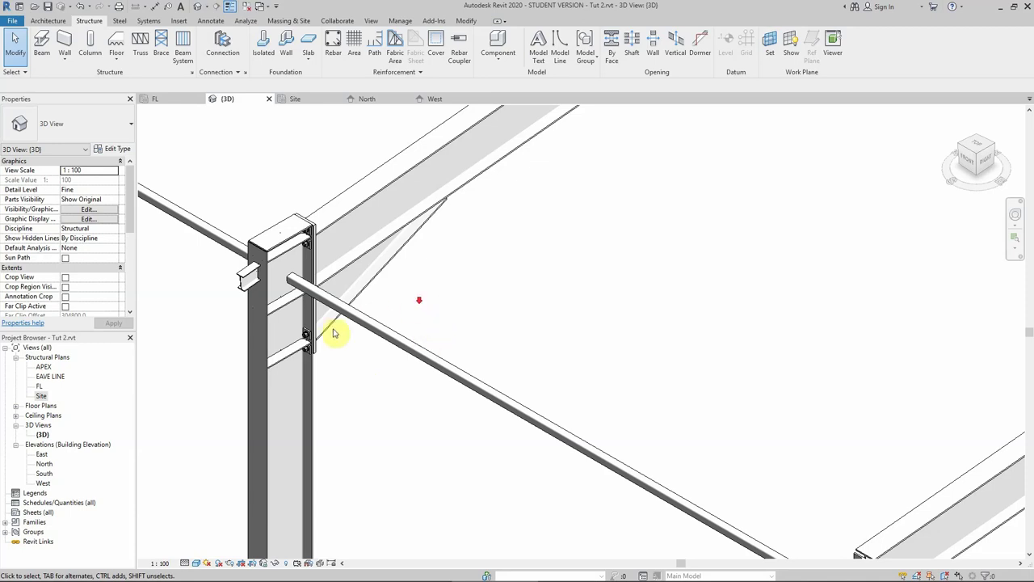
{"action": "scroll", "coordinate": [334, 331], "scroll_direction": "down", "scroll_amount": 2}
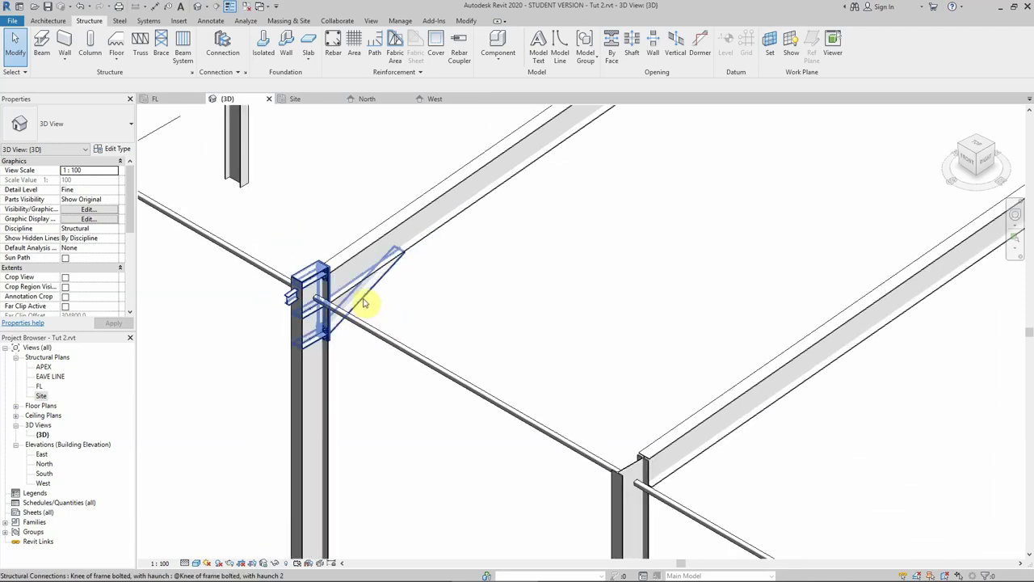
{"action": "scroll", "coordinate": [392, 363], "scroll_direction": "down", "scroll_amount": 5}
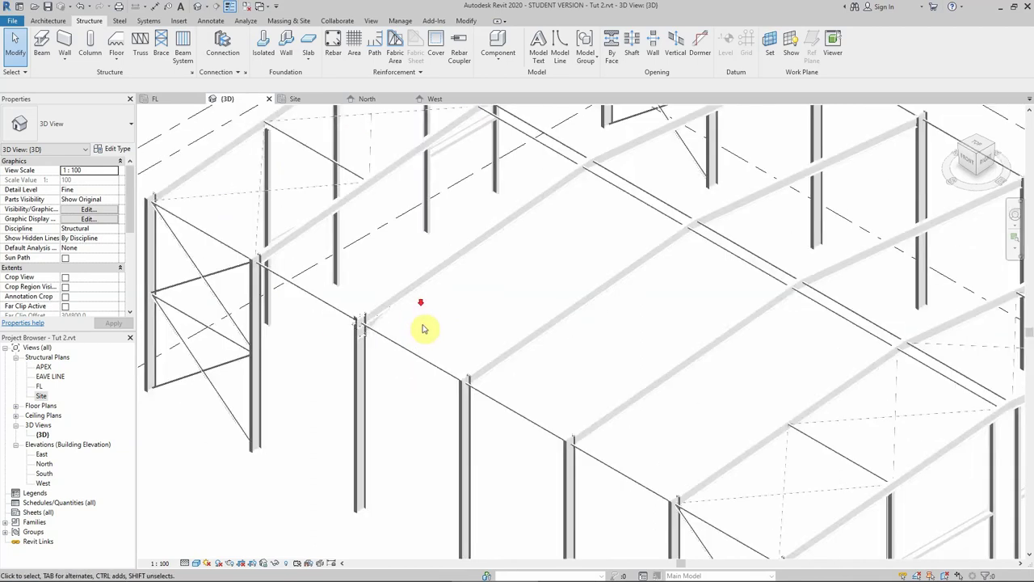
{"action": "scroll", "coordinate": [424, 329], "scroll_direction": "down", "scroll_amount": 5}
{"action": "right_click", "coordinate": [342, 358]}
{"action": "key", "text": "Escape"}
{"action": "key", "text": "Escape"}
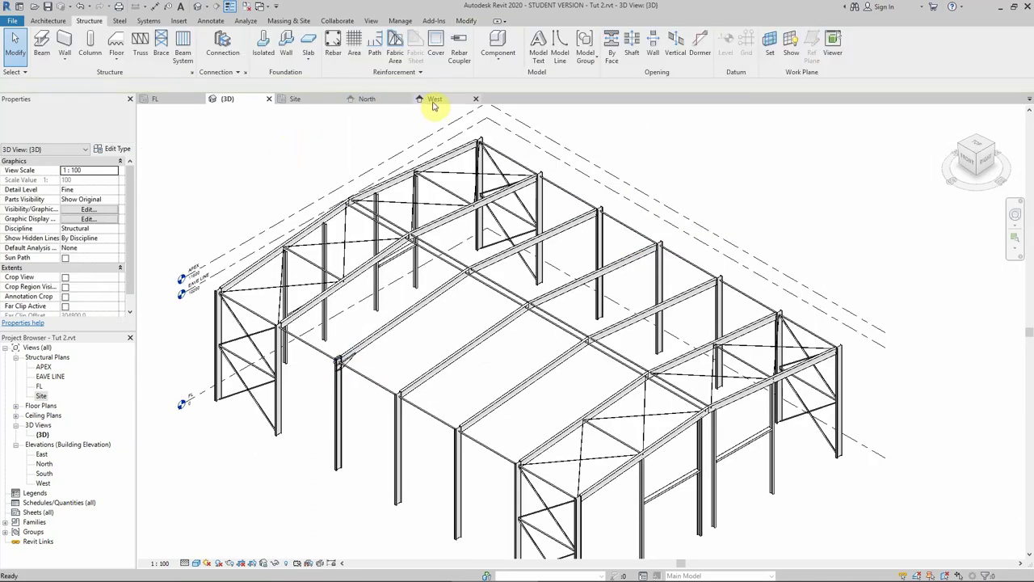
Propagate the haunched knee connection at the eave in the West elevation to the matching rafter and column joints.
{"action": "left_click", "coordinate": [434, 101]}
{"action": "scroll", "coordinate": [422, 376], "scroll_direction": "down", "scroll_amount": 6}
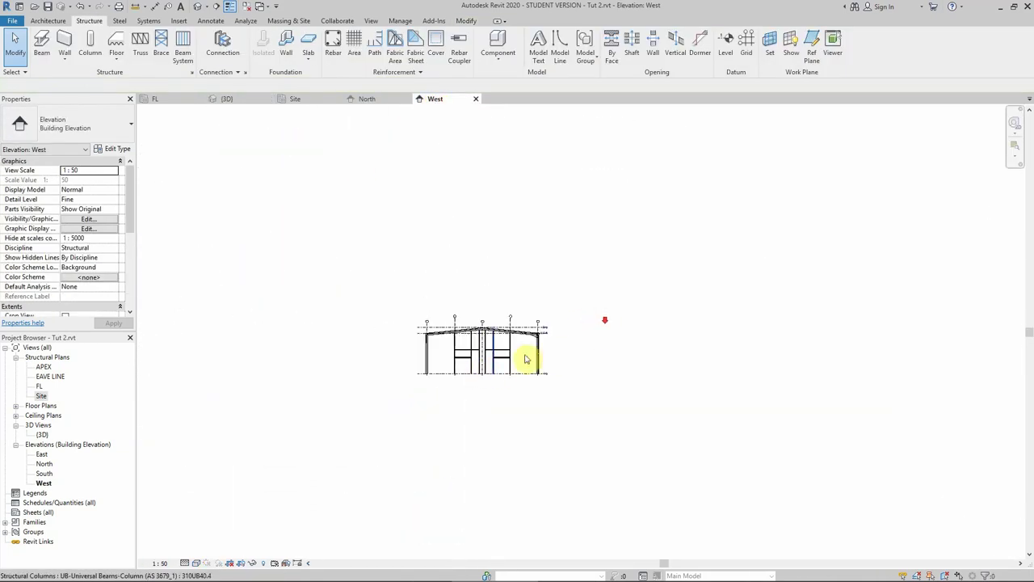
{"action": "scroll", "coordinate": [526, 358], "scroll_direction": "up", "scroll_amount": 8}
{"action": "right_click", "coordinate": [542, 304]}
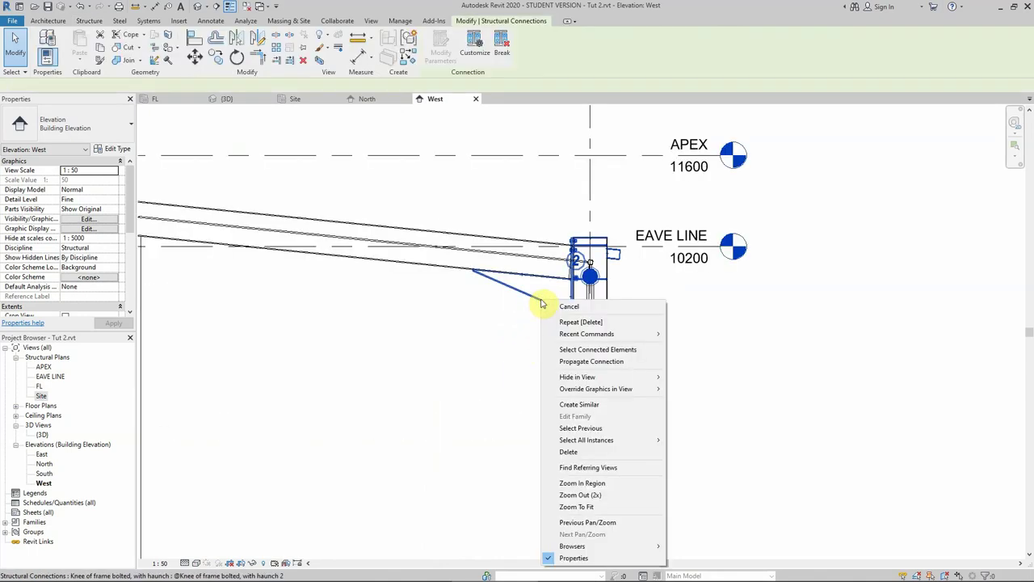
{"action": "left_click", "coordinate": [568, 363]}
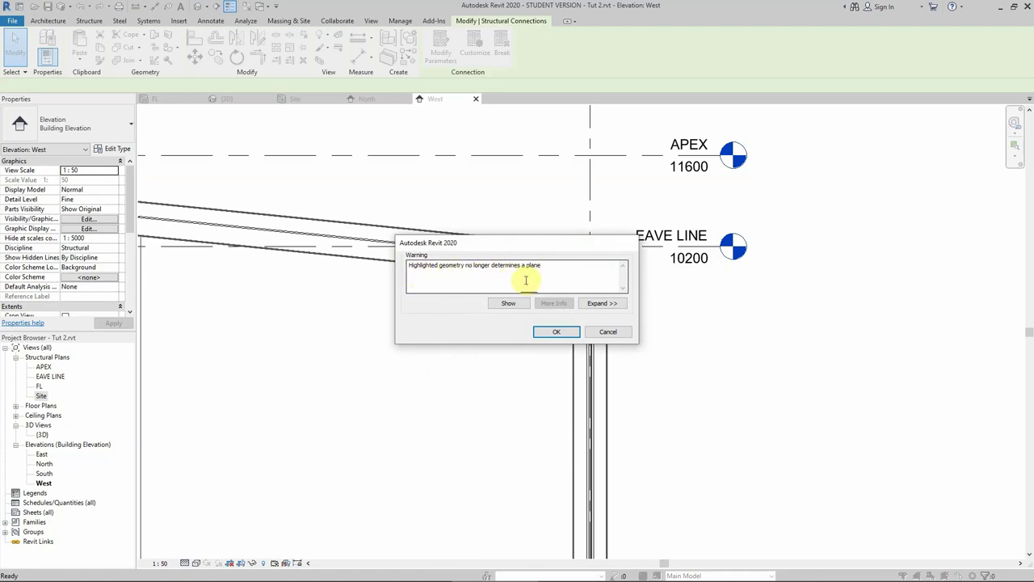
{"action": "left_click", "coordinate": [554, 334]}
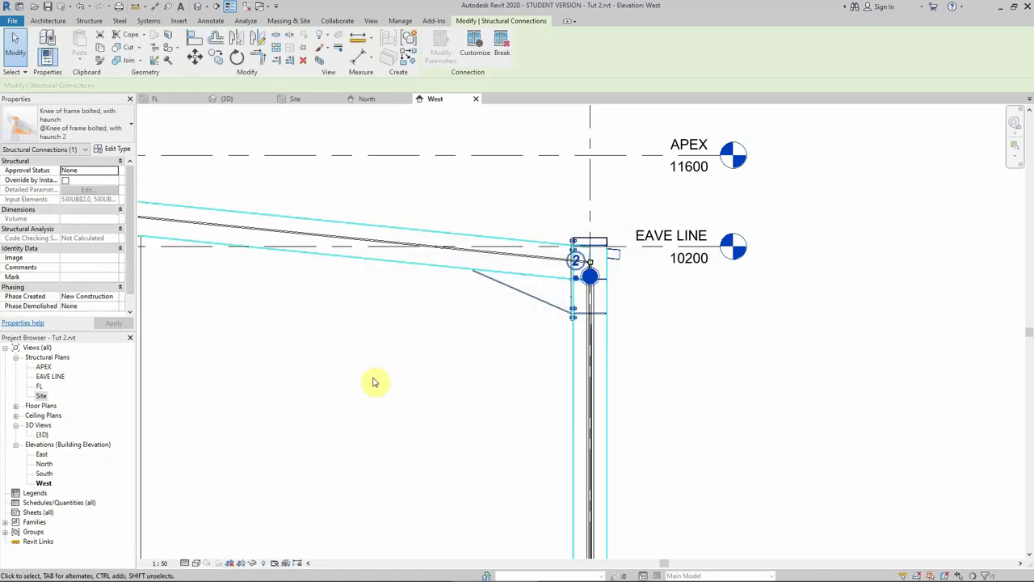
{"action": "left_click", "coordinate": [398, 382]}
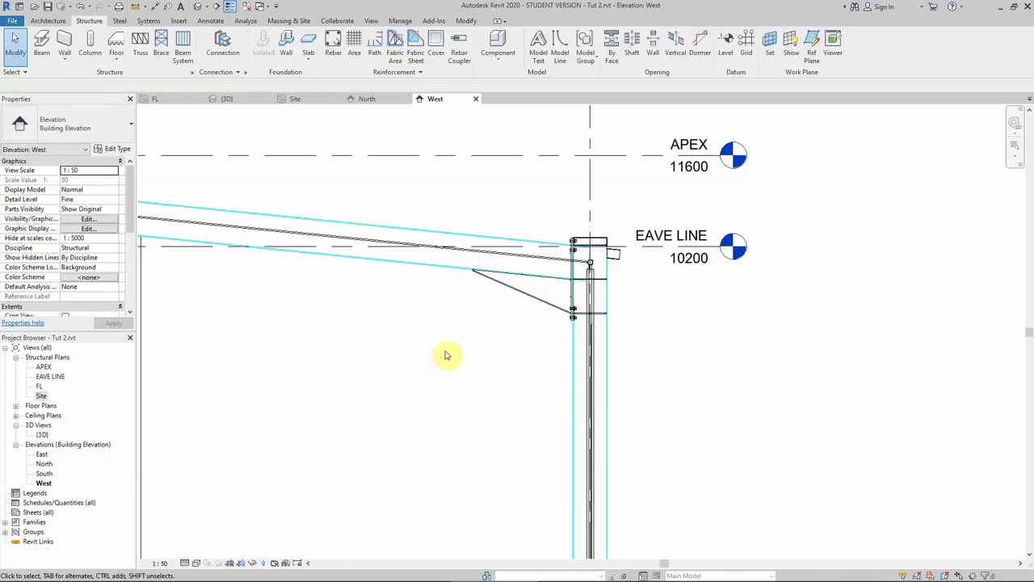
Refresh the propagated connections in the 3D view by changing its detail level to Coarse and back to Fine.
{"action": "scroll", "coordinate": [446, 353], "scroll_direction": "down", "scroll_amount": 4}
{"action": "scroll", "coordinate": [573, 293], "scroll_direction": "down", "scroll_amount": 3}
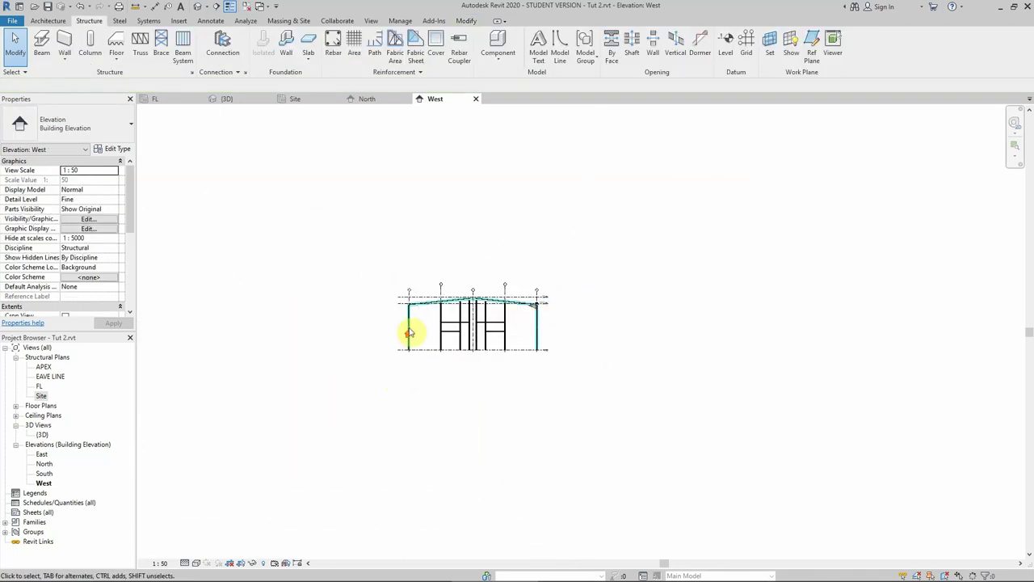
{"action": "scroll", "coordinate": [409, 331], "scroll_direction": "up", "scroll_amount": 2}
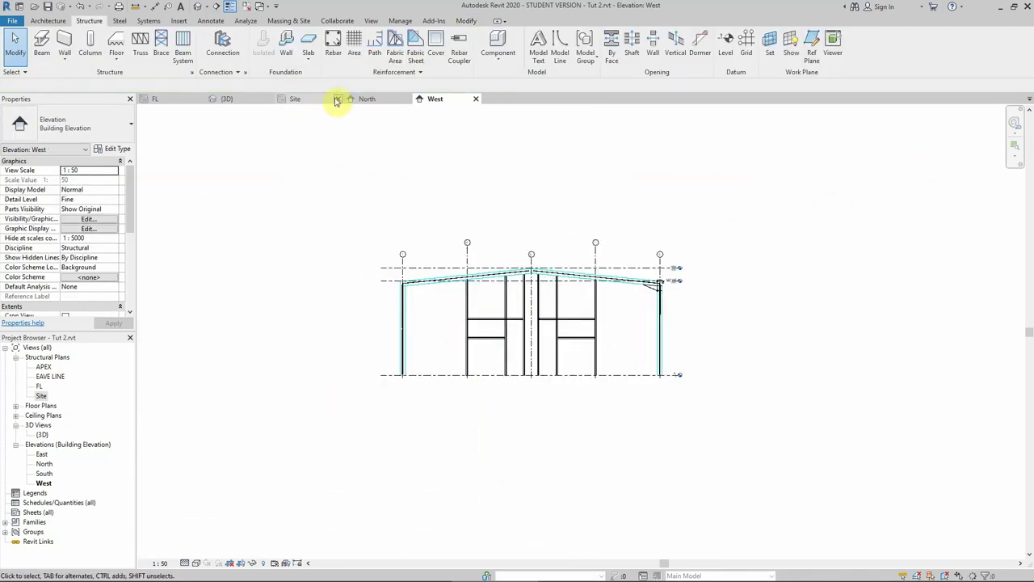
{"action": "left_click", "coordinate": [235, 101]}
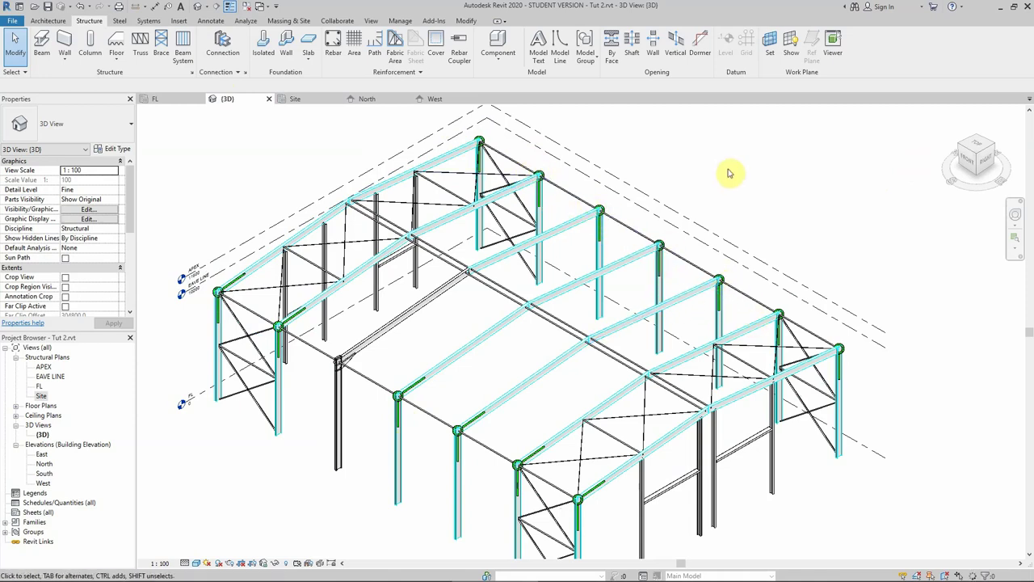
{"action": "left_click", "coordinate": [185, 562]}
{"action": "left_click", "coordinate": [199, 531]}
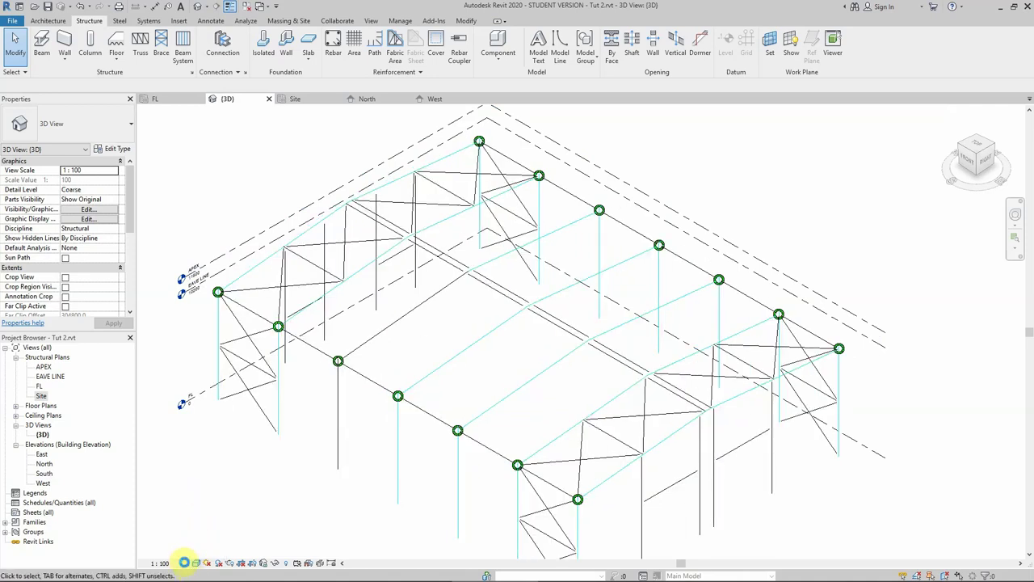
{"action": "left_click", "coordinate": [185, 563]}
{"action": "left_click", "coordinate": [198, 531]}
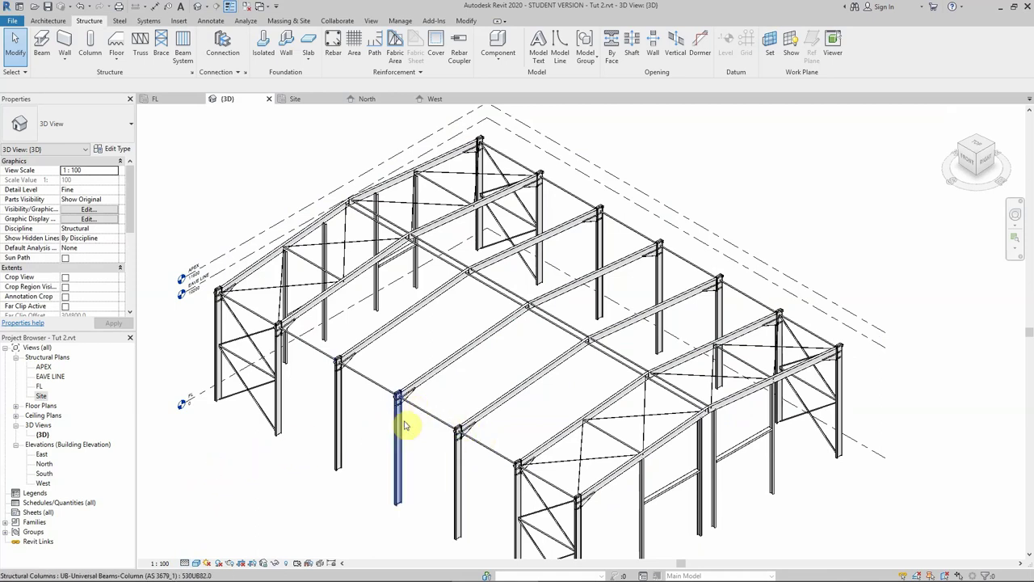
Examine the propagated haunched connections at the columns along both sides of the warehouse in the 3D view.
{"action": "scroll", "coordinate": [685, 284], "scroll_direction": "up", "scroll_amount": 4}
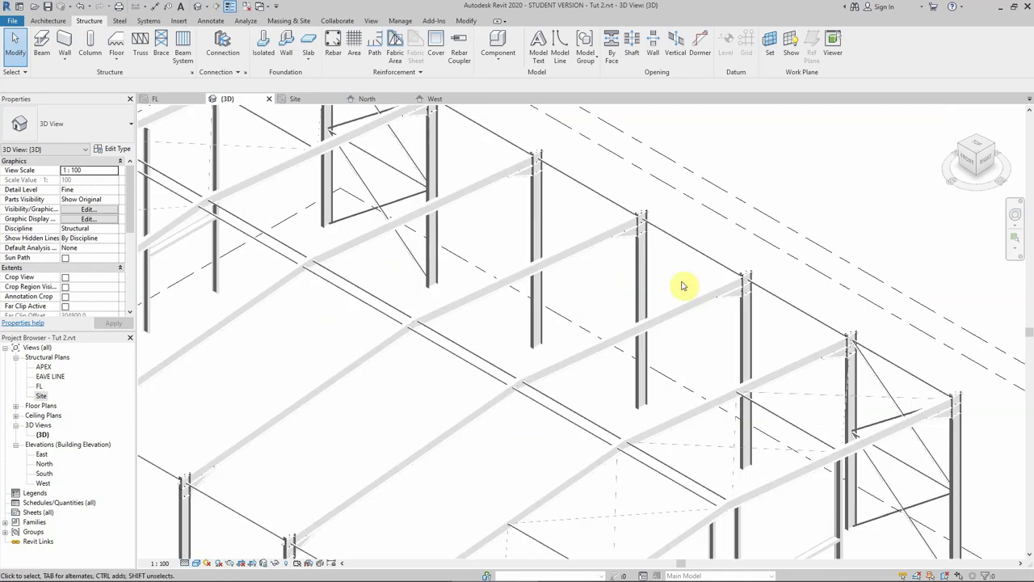
{"action": "scroll", "coordinate": [684, 285], "scroll_direction": "down", "scroll_amount": 3}
{"action": "scroll", "coordinate": [337, 290], "scroll_direction": "up", "scroll_amount": 3}
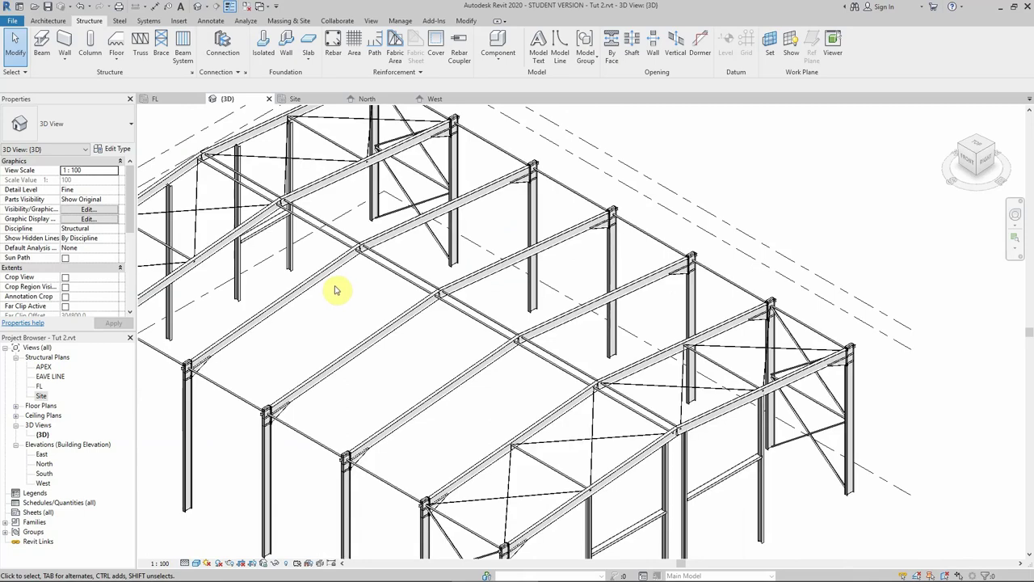
{"action": "scroll", "coordinate": [320, 321], "scroll_direction": "down", "scroll_amount": 3}
{"action": "scroll", "coordinate": [234, 426], "scroll_direction": "up", "scroll_amount": 2}
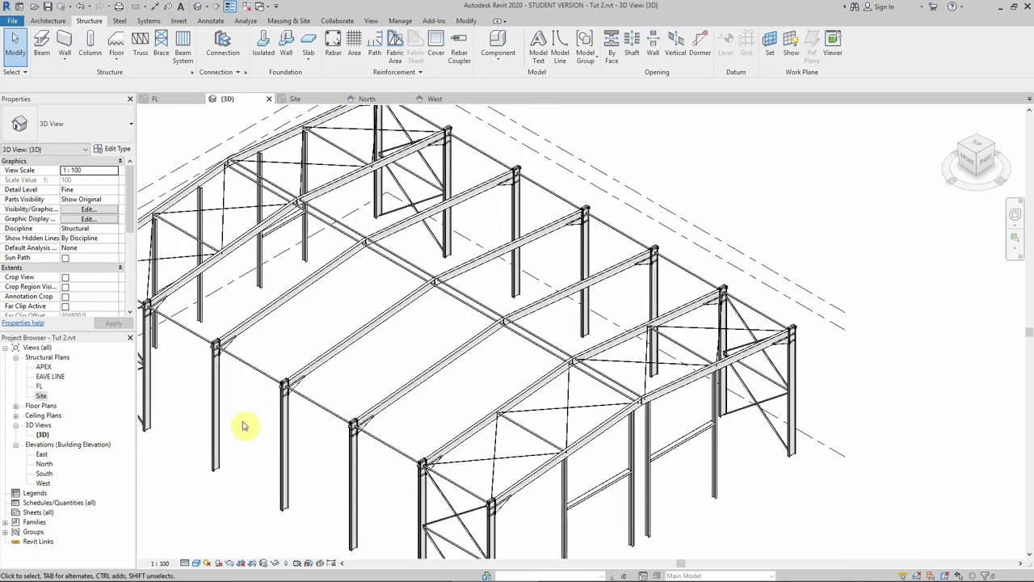
{"action": "scroll", "coordinate": [243, 426], "scroll_direction": "down", "scroll_amount": 2}
{"action": "scroll", "coordinate": [232, 380], "scroll_direction": "up", "scroll_amount": 2}
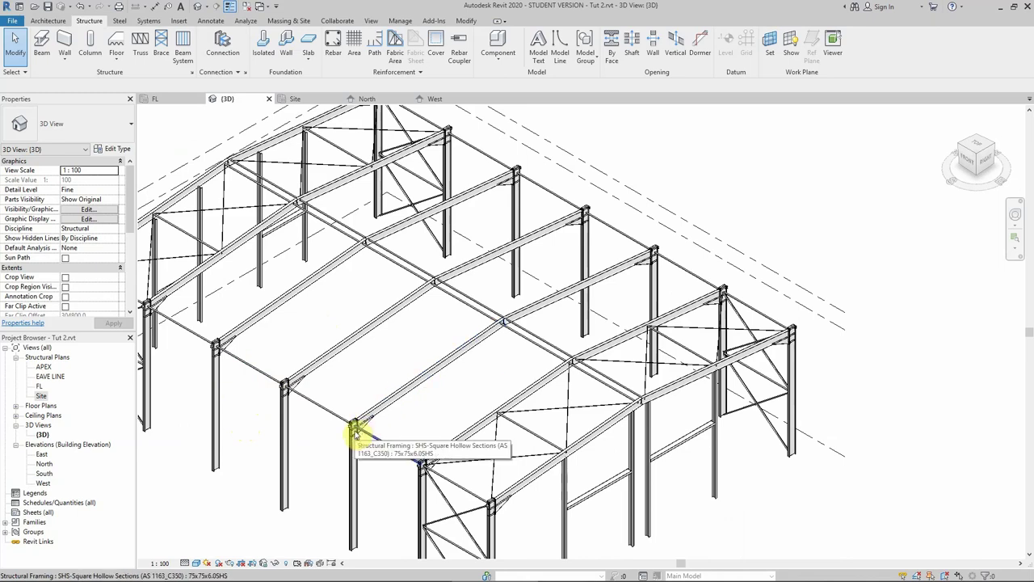
{"action": "scroll", "coordinate": [355, 435], "scroll_direction": "up", "scroll_amount": 3}
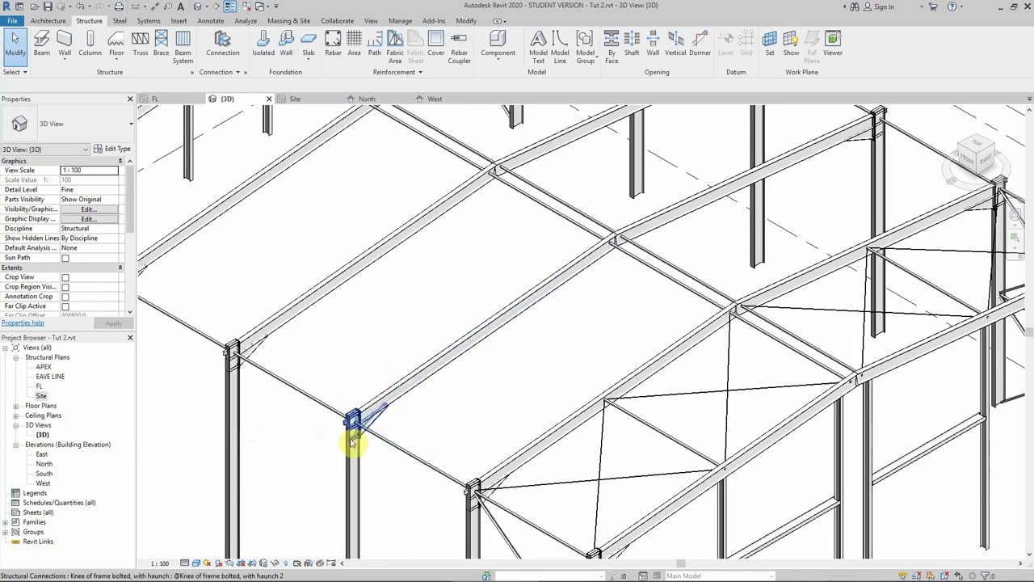
{"action": "scroll", "coordinate": [367, 432], "scroll_direction": "up", "scroll_amount": 2}
{"action": "scroll", "coordinate": [344, 342], "scroll_direction": "down", "scroll_amount": 6}
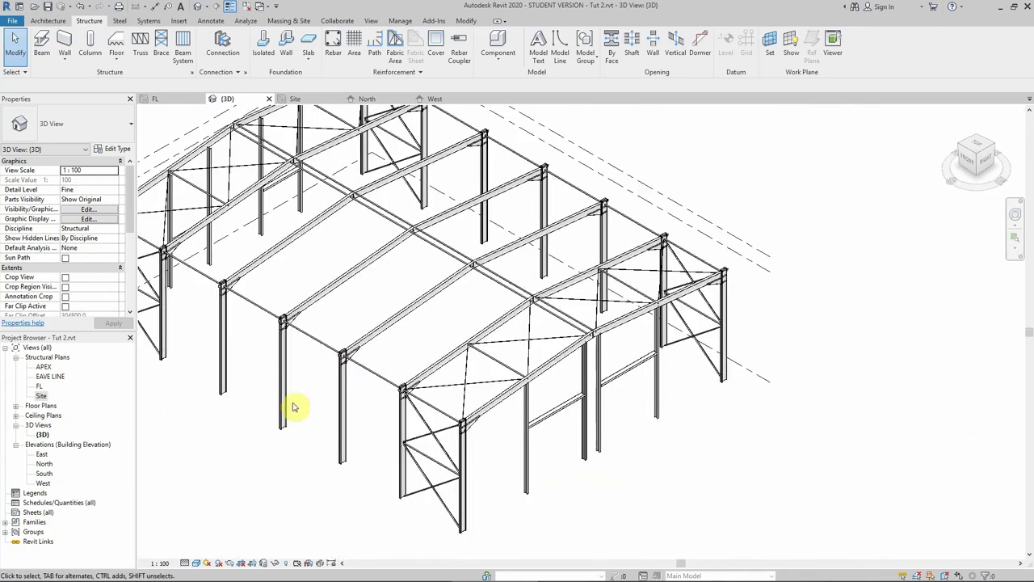